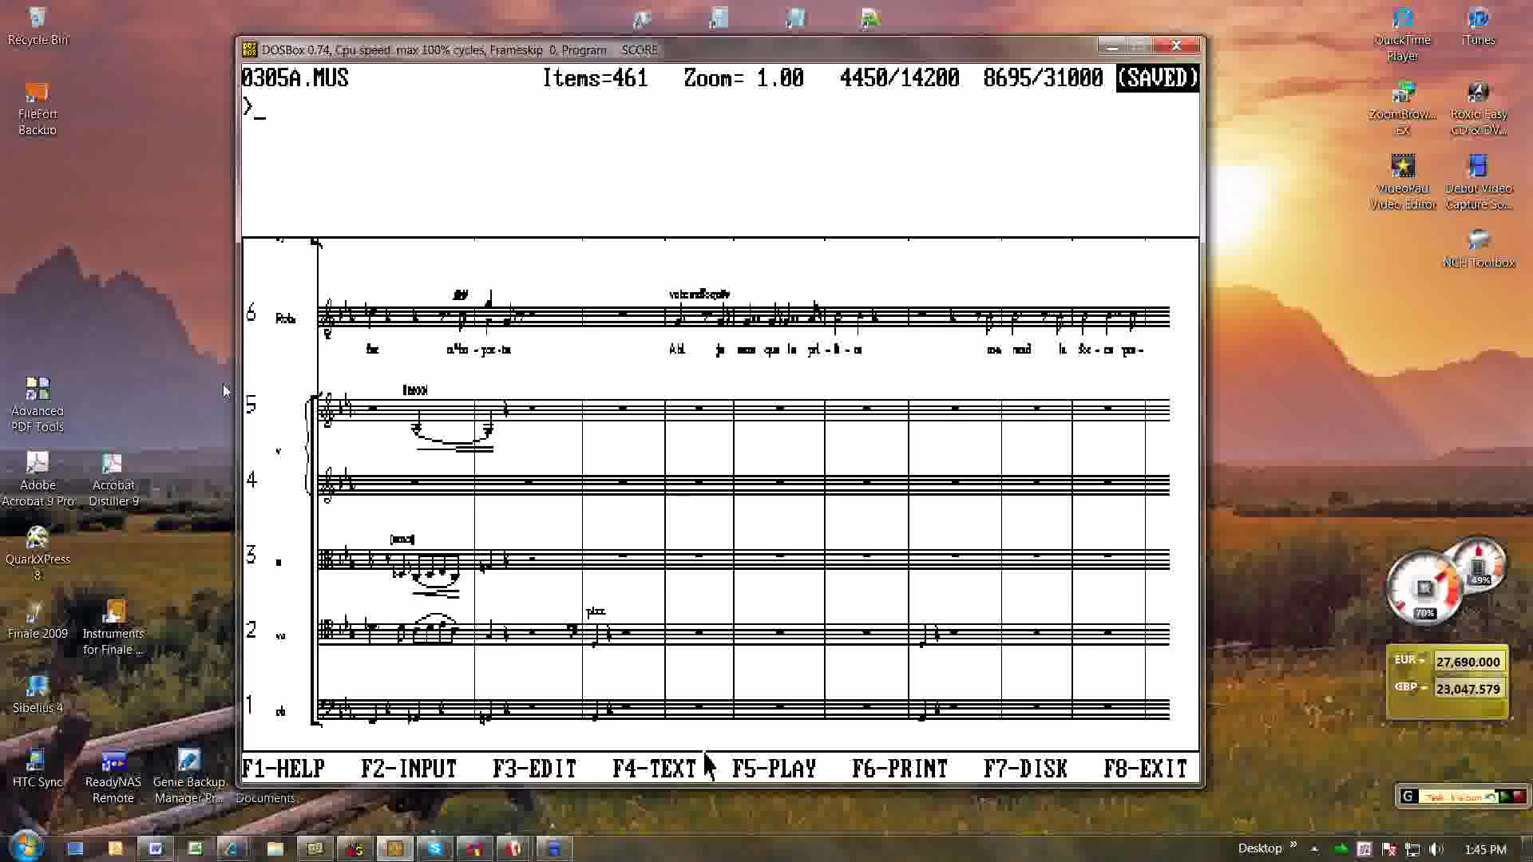
- View the File commands of the SCORE macro menu and close them without running any
key(ctrl+m)
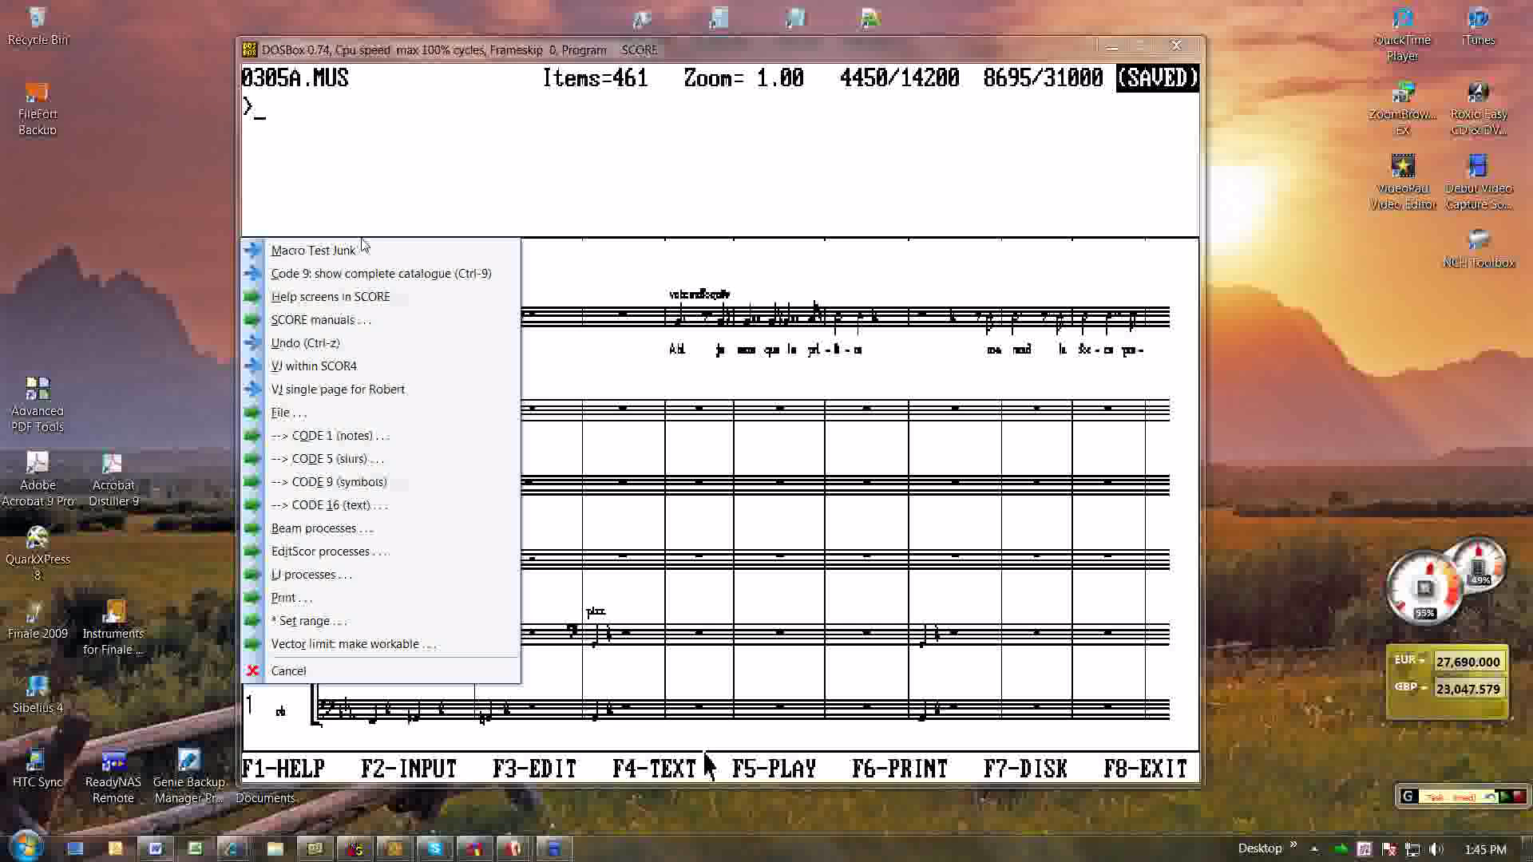
click(310, 419)
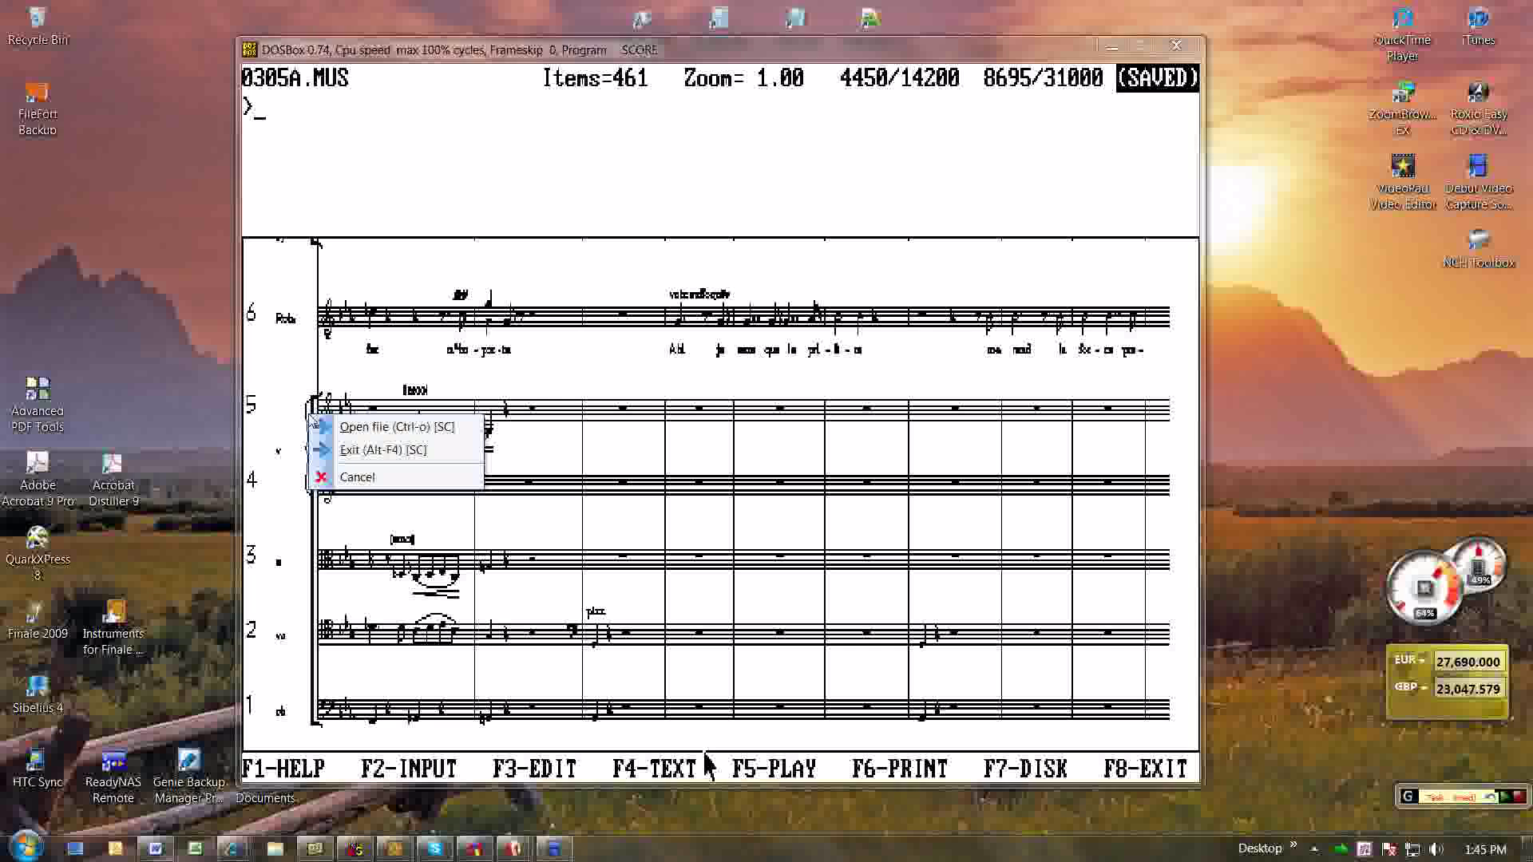
key(Down)
key(Down)
key(Down)
key(Return)
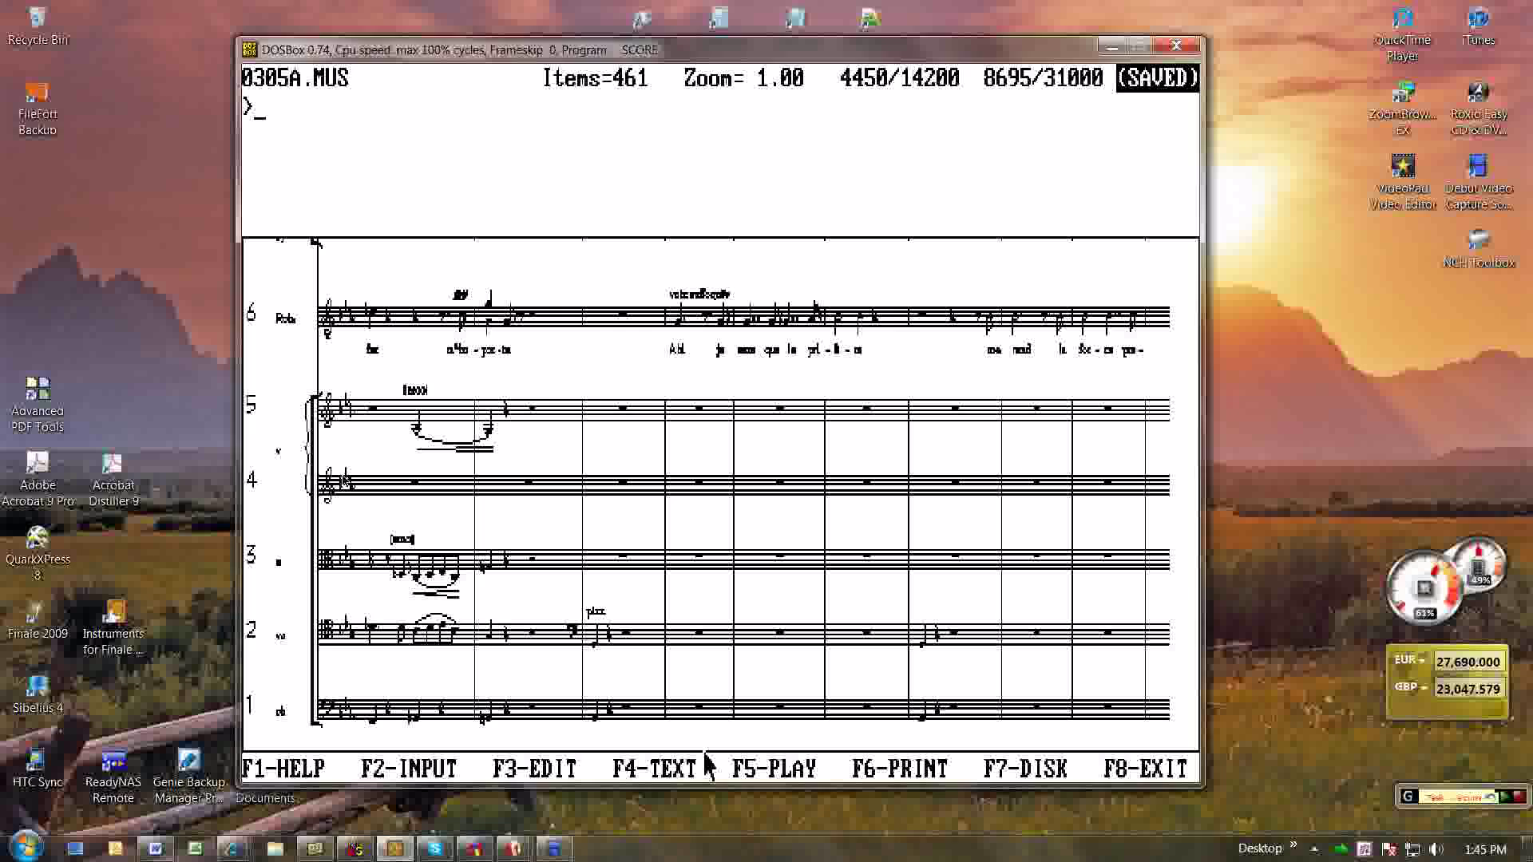
- Call up the Exit command for the current SCORE module and cancel its closing dialog
key(ctrl+m)
click(325, 420)
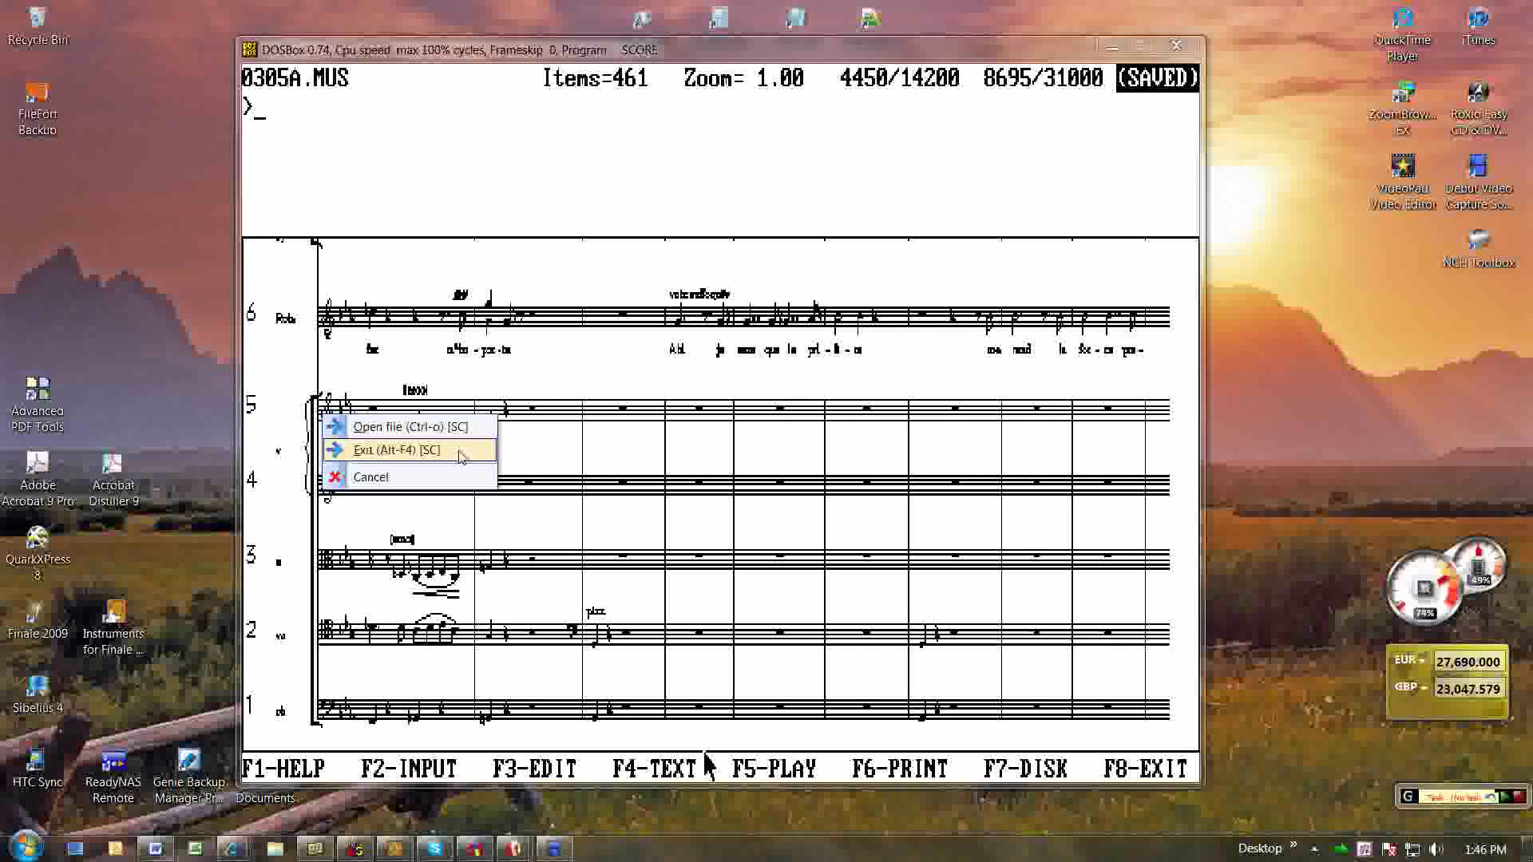
click(380, 452)
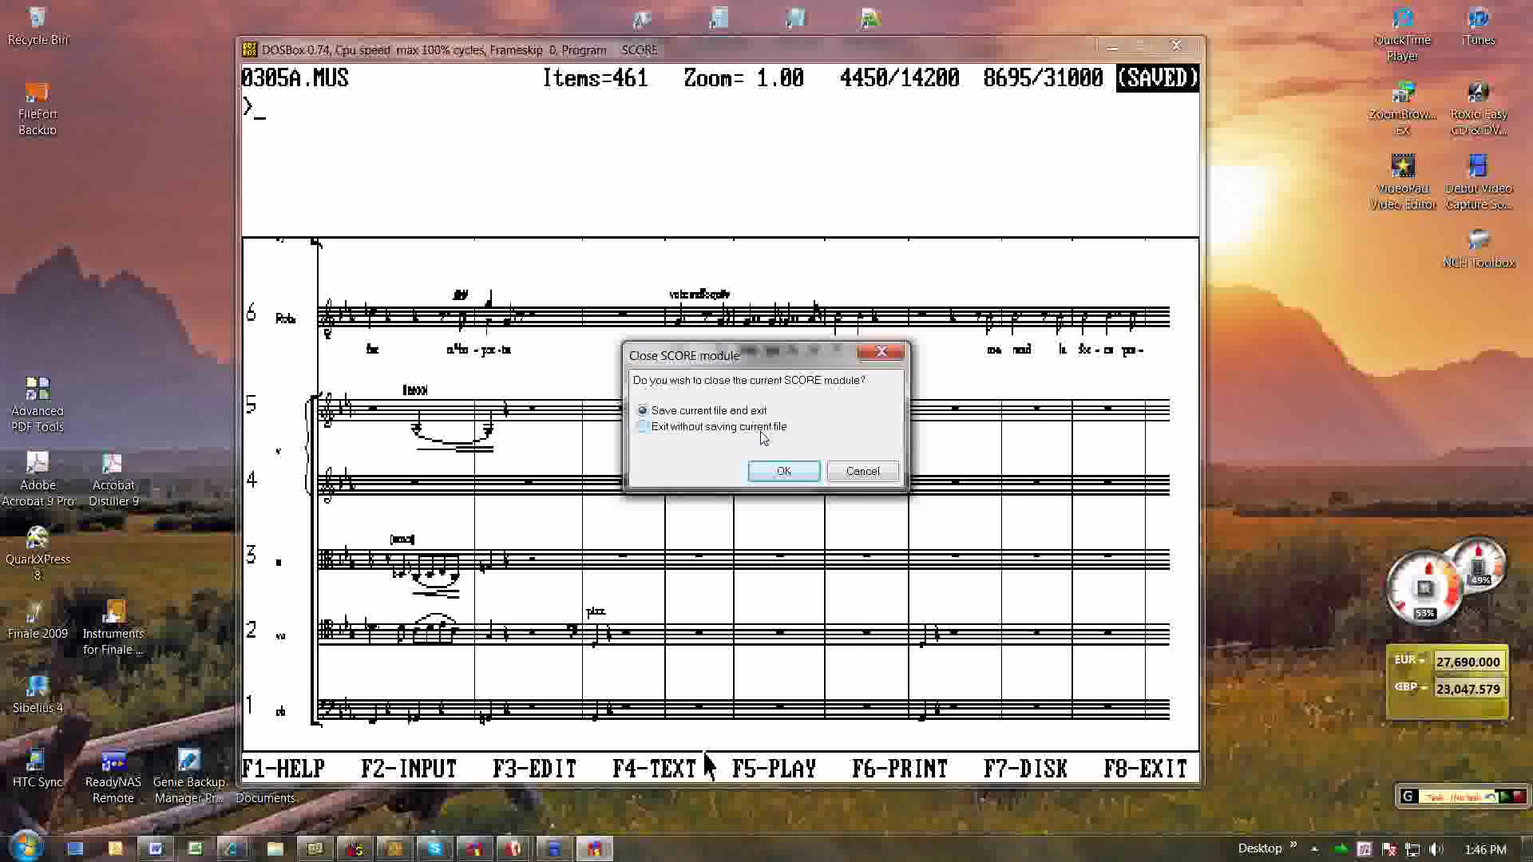
click(864, 474)
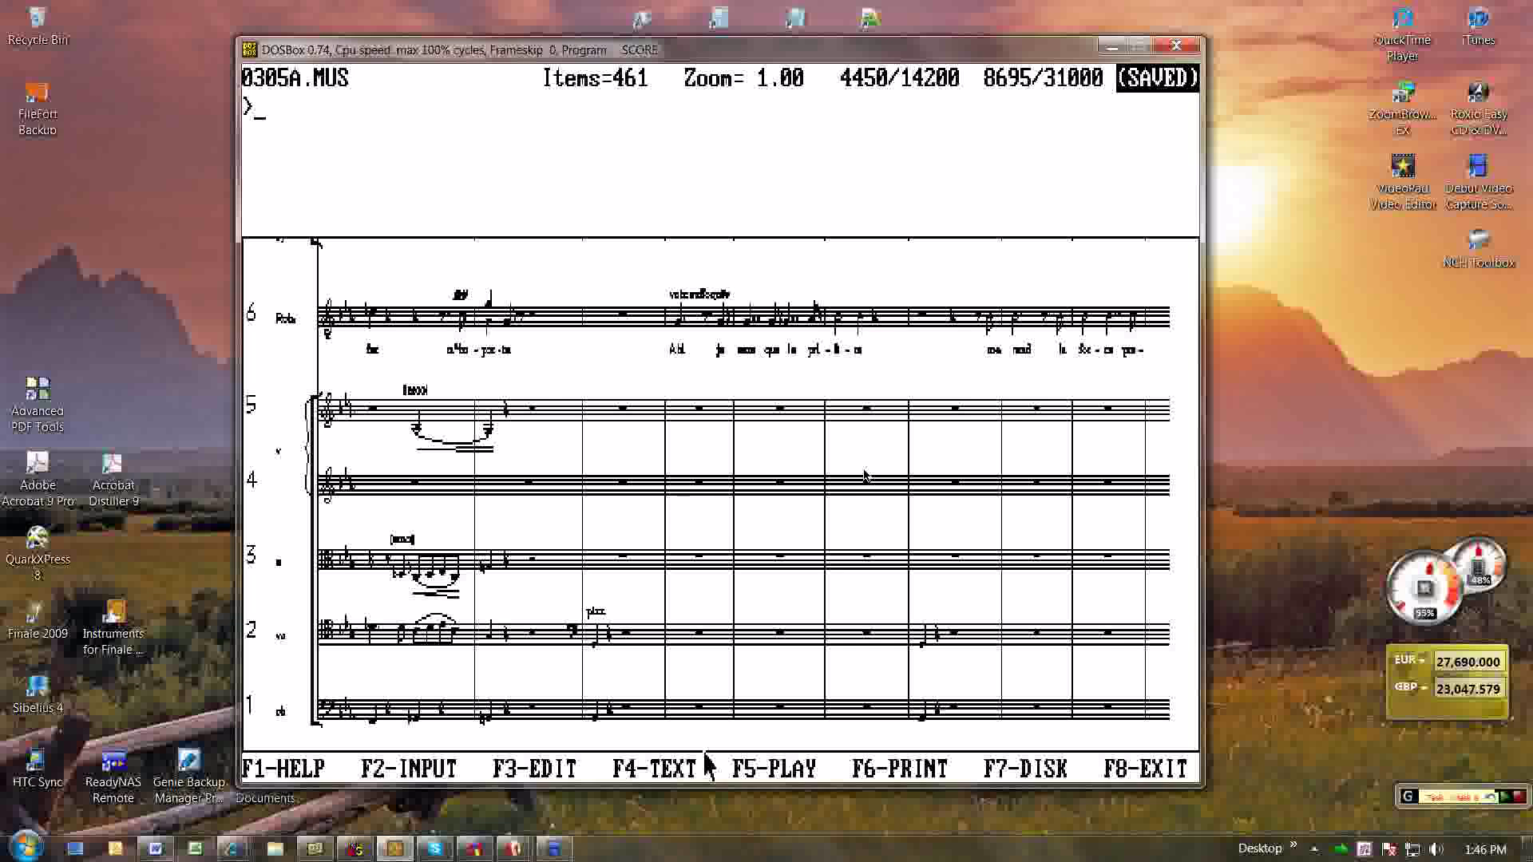
- Start the Open file macro and keep the *.mus file mask to list the music files in the B2 folder
key(ctrl+space)
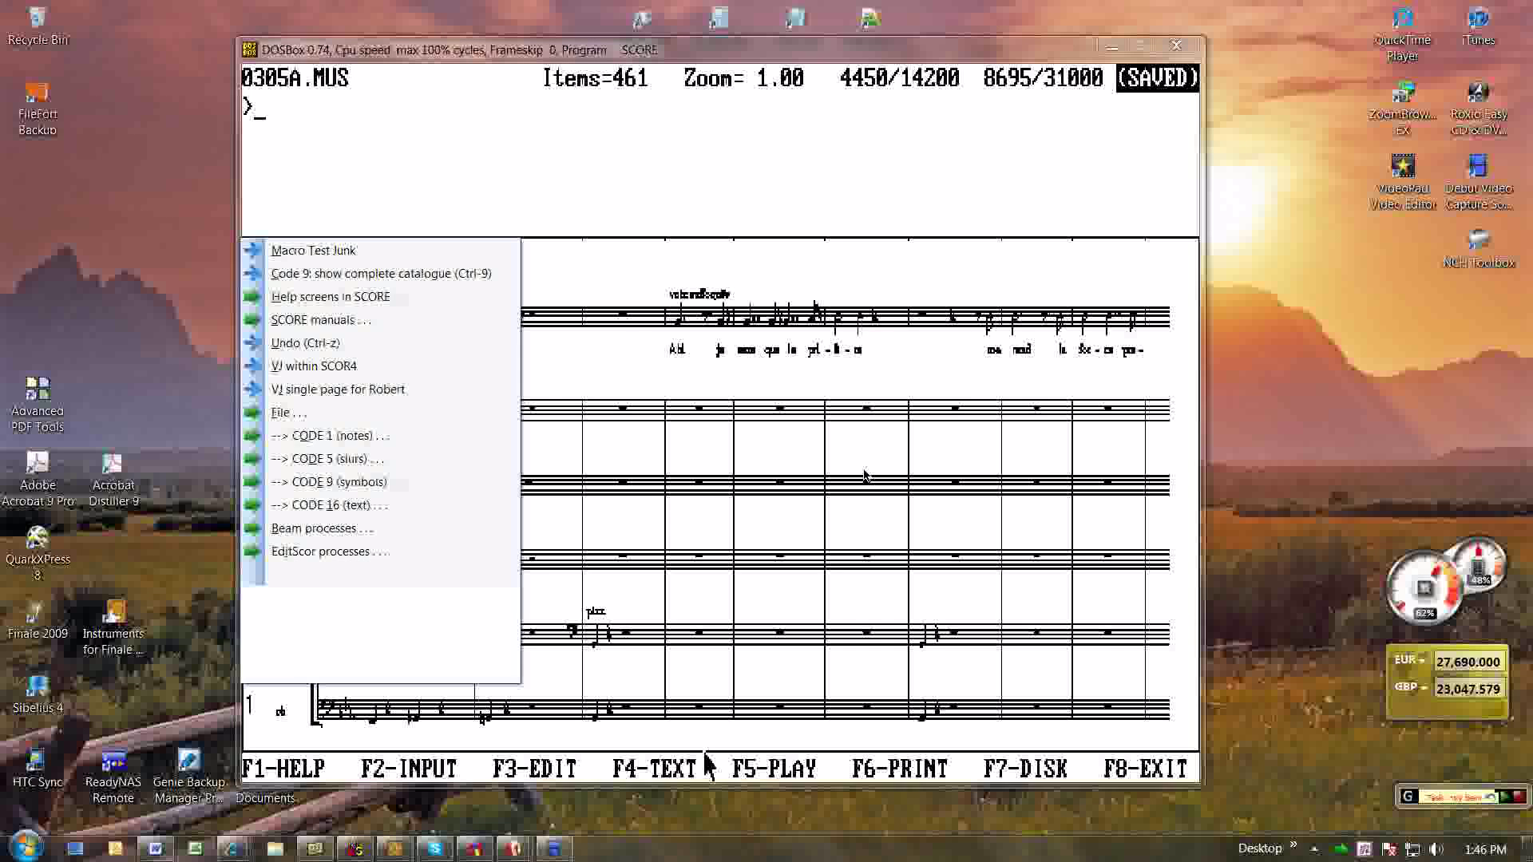
key(Up)
key(Up)
key(Up)
key(Up)
key(Up)
key(Up)
key(Up)
key(Up)
key(Up)
key(Up)
key(Up)
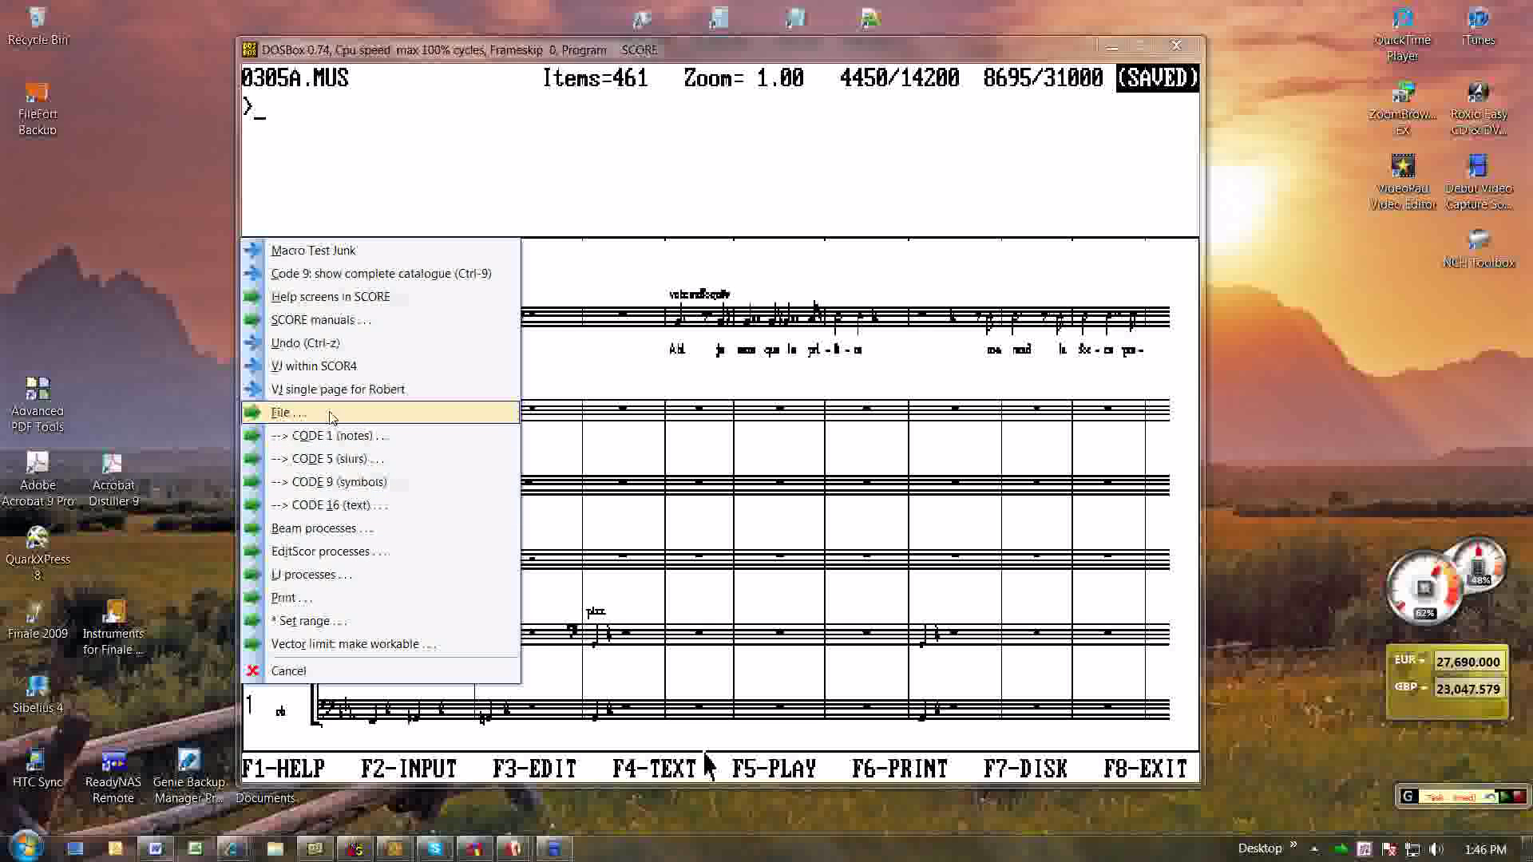
key(Return)
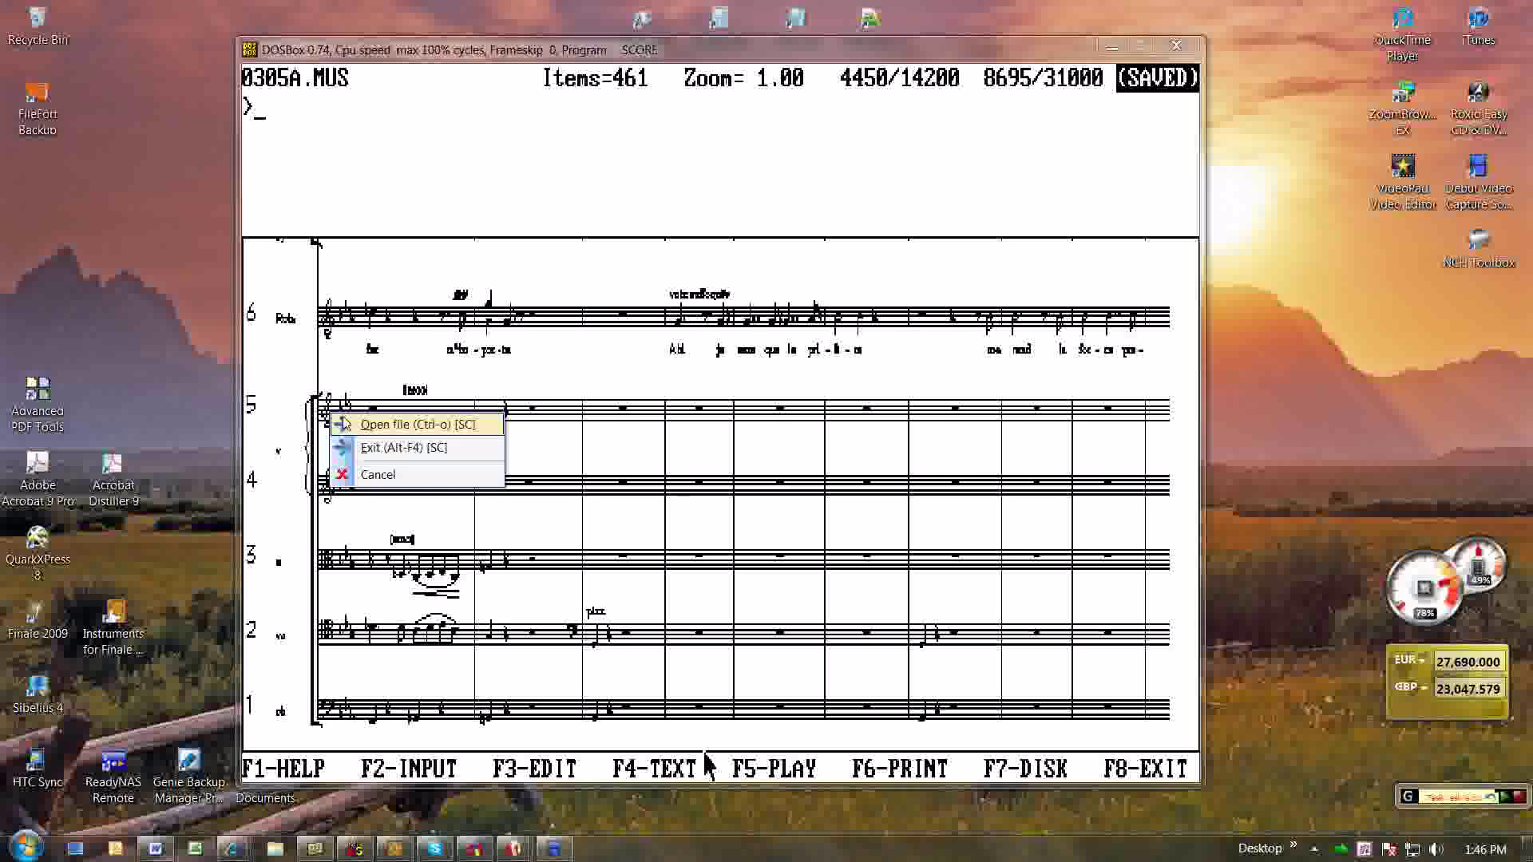
click(356, 425)
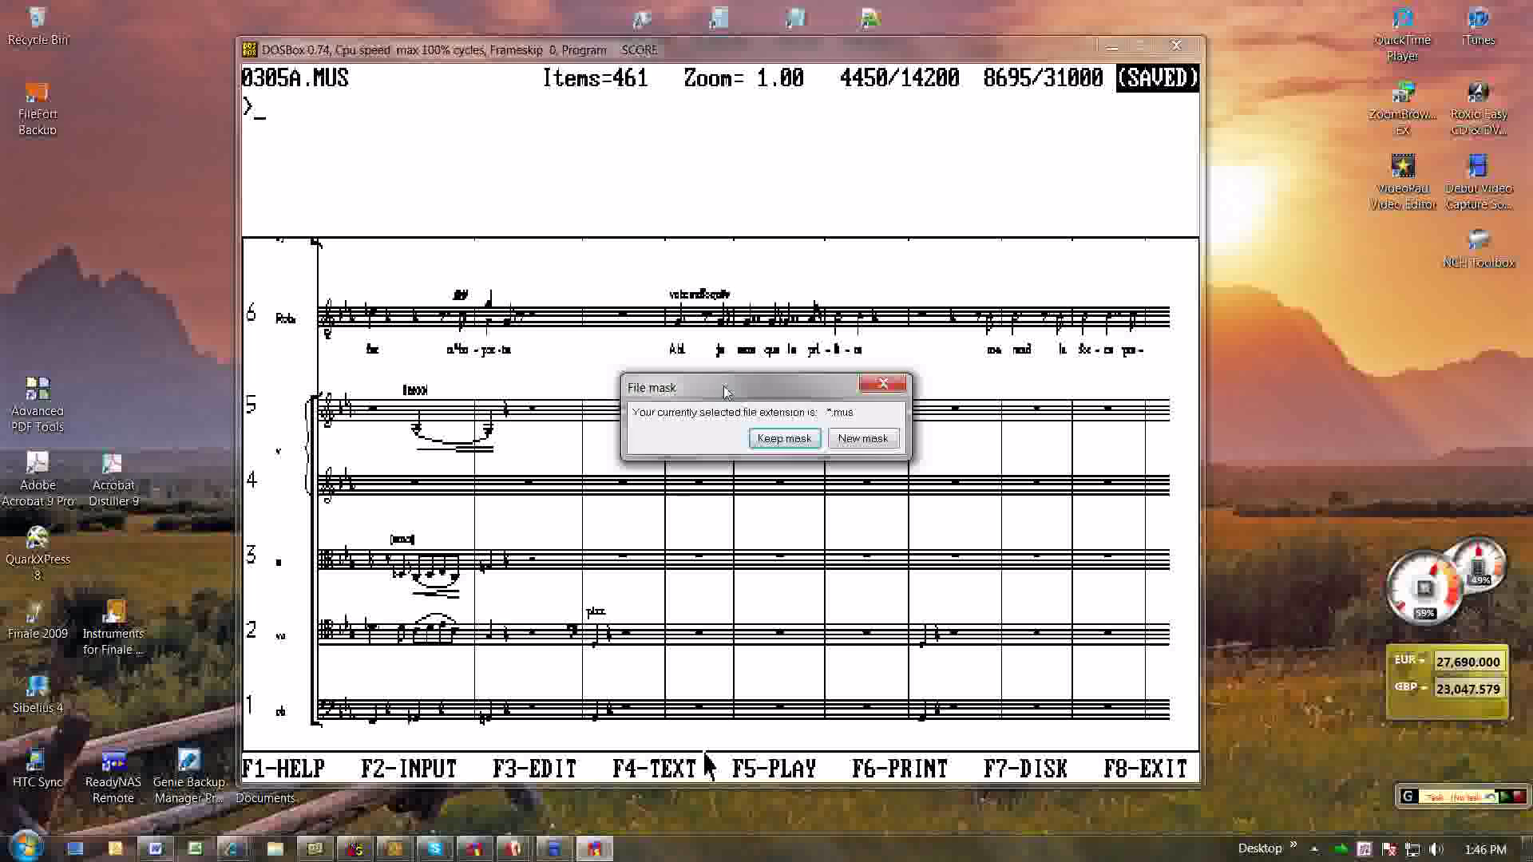
drag(725, 389, 692, 139)
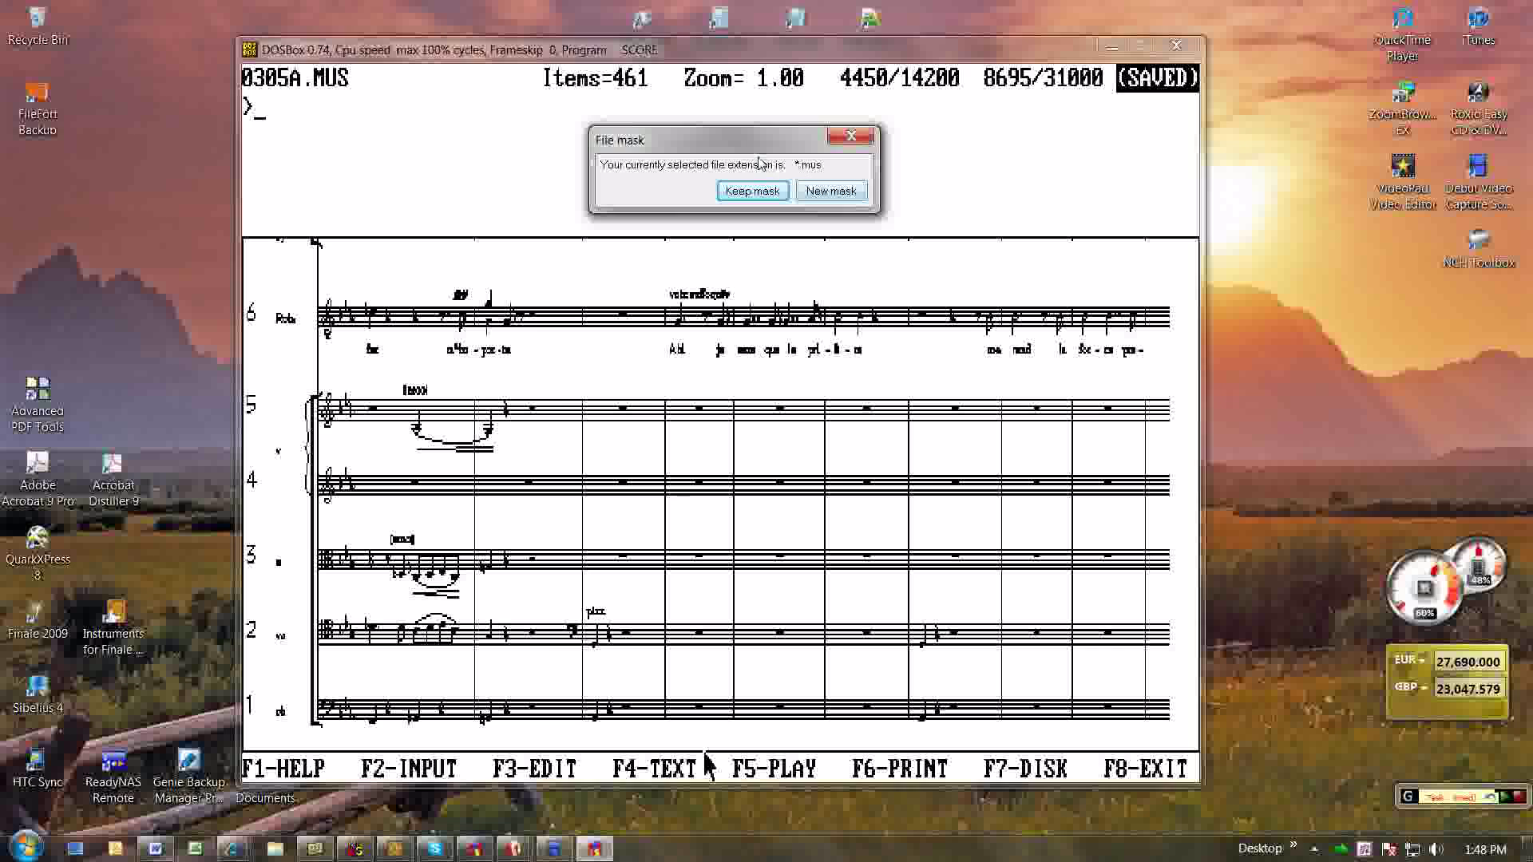
drag(762, 140, 773, 235)
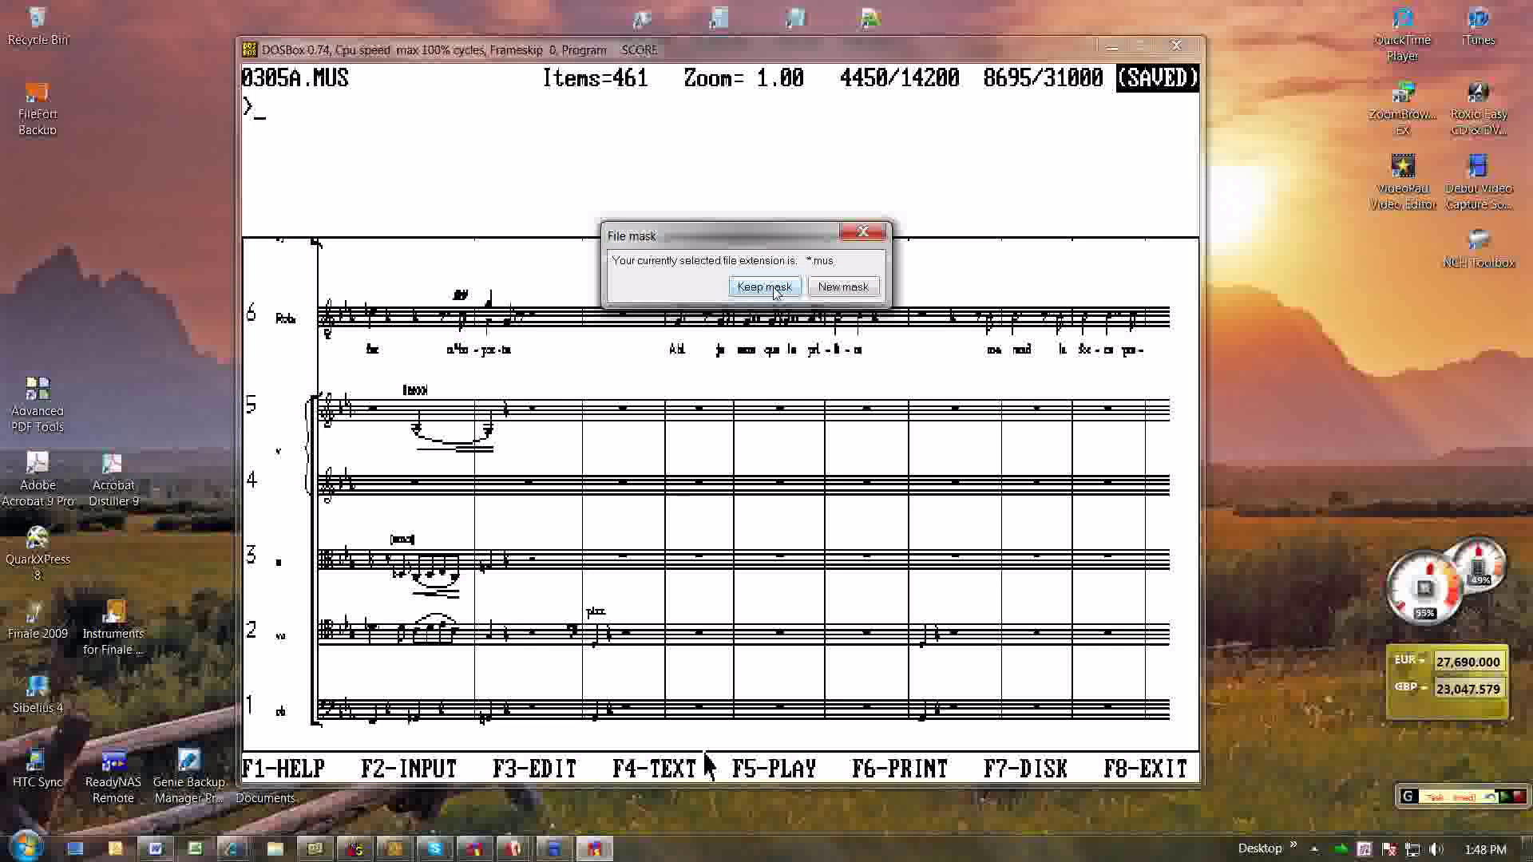
click(764, 287)
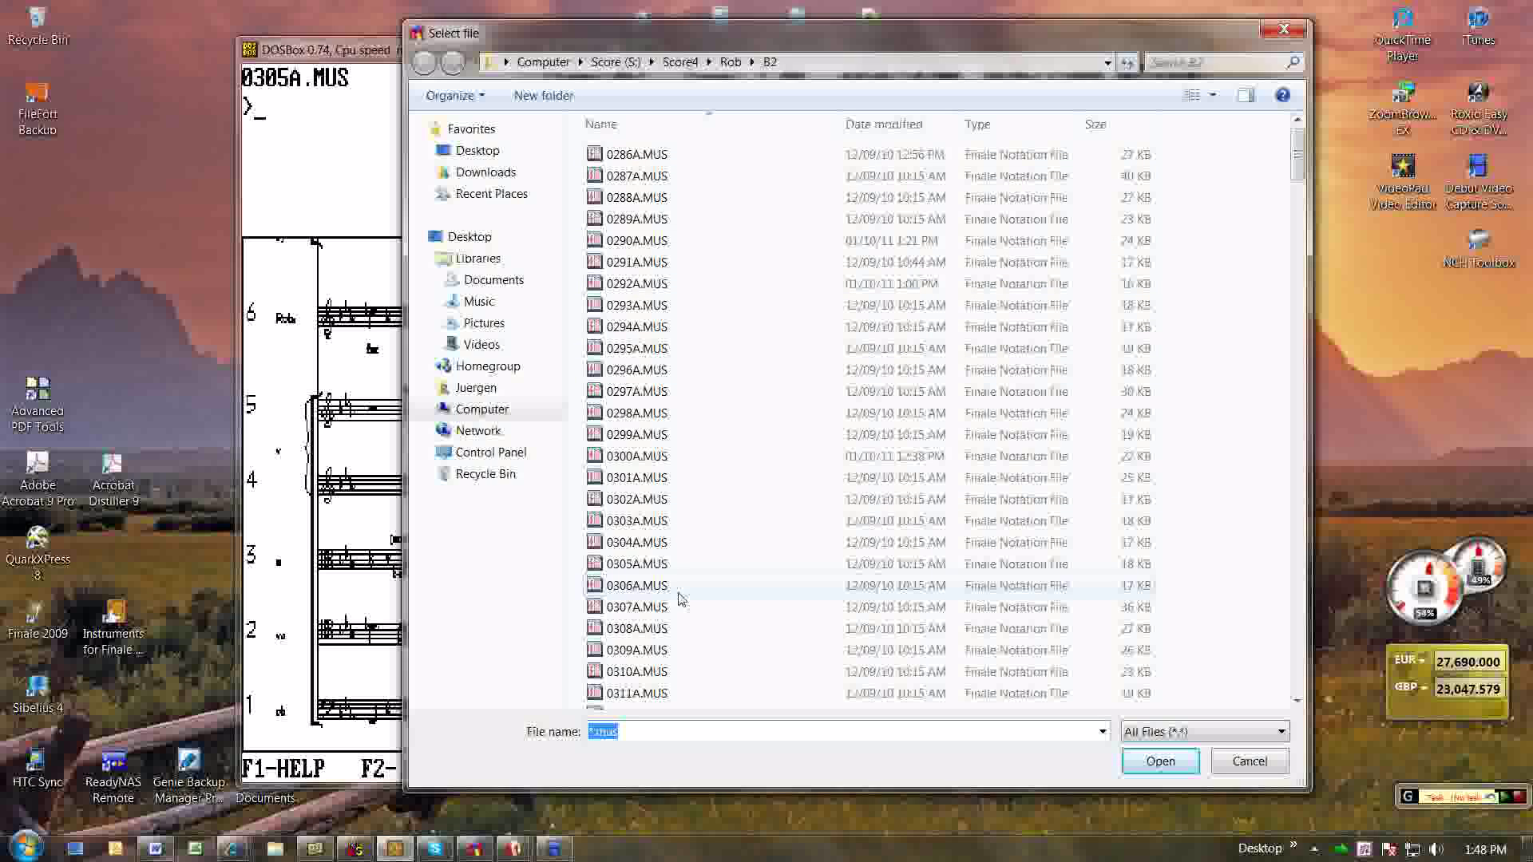
- Cancel the file selection and check the current drive and path in SCORE's disk mode
mouse_move(1297, 156)
mouse_down()
mouse_move(1321, 447)
mouse_move(1295, 655)
mouse_move(1276, 332)
mouse_move(1295, 151)
mouse_up()
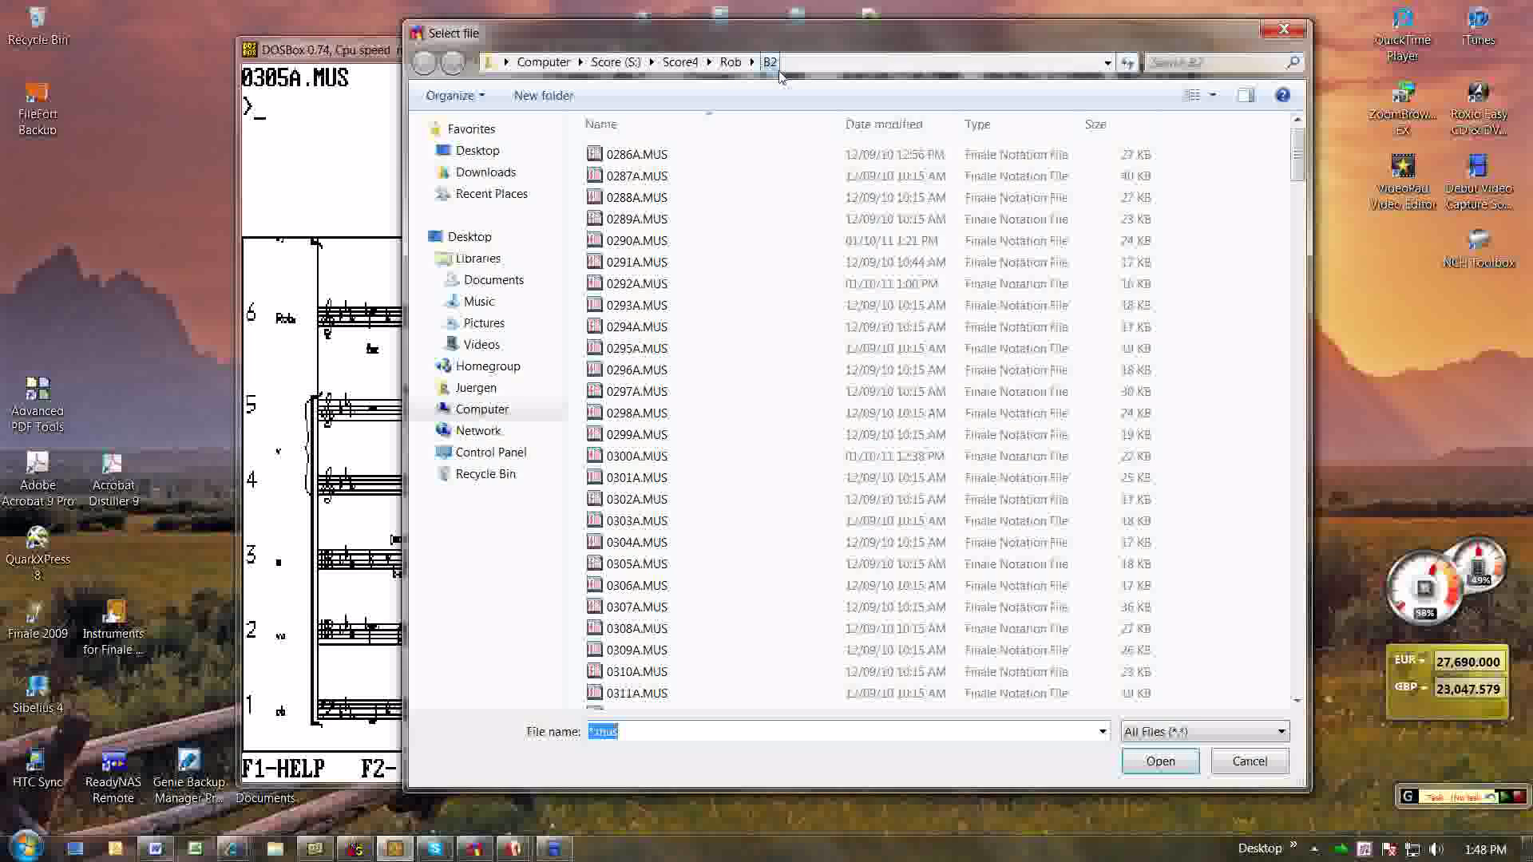
key(Escape)
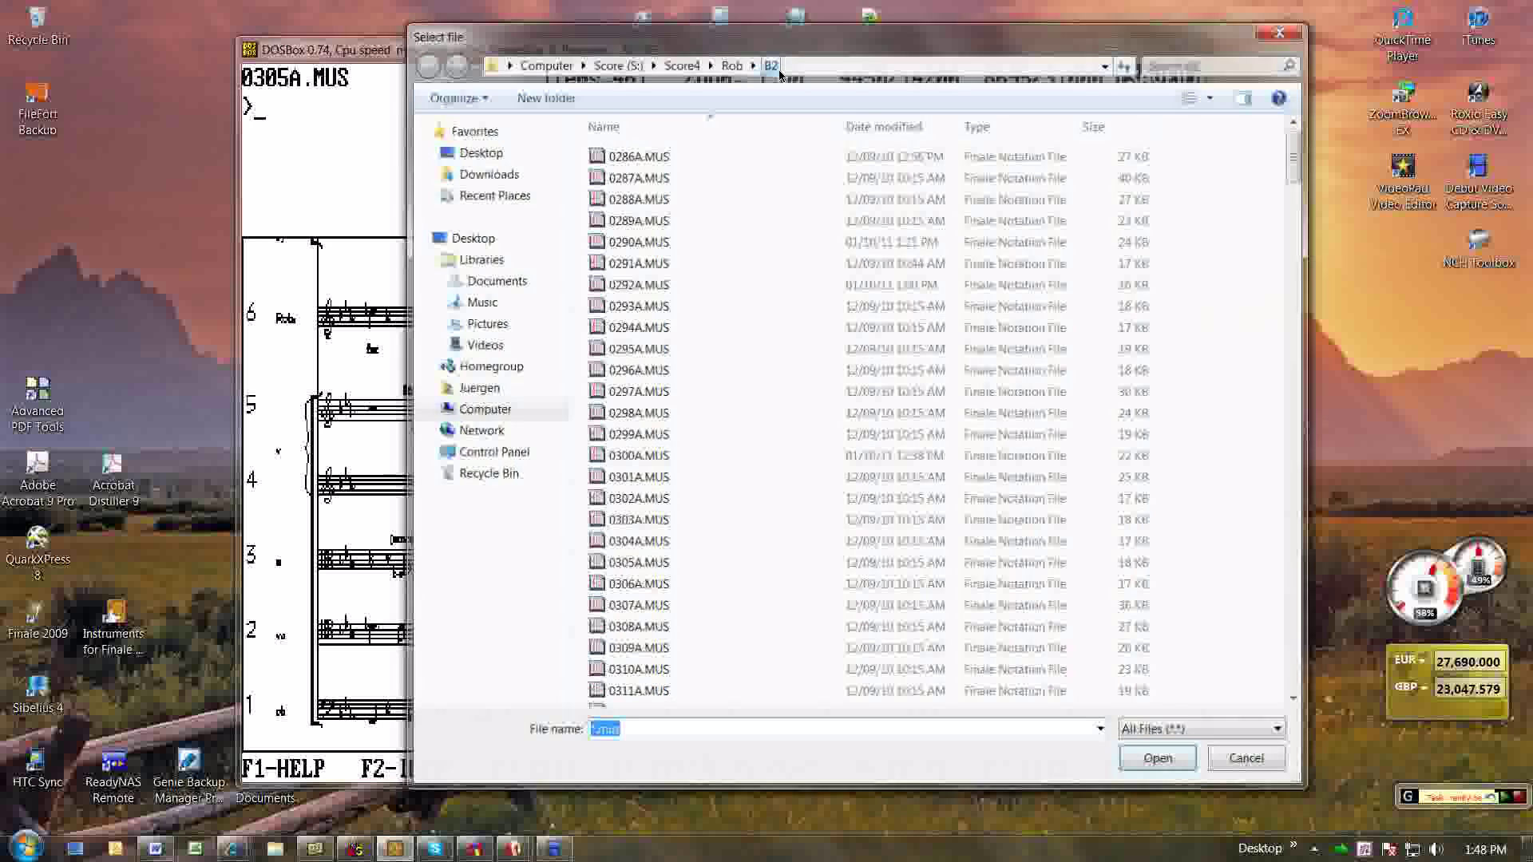
key(Return)
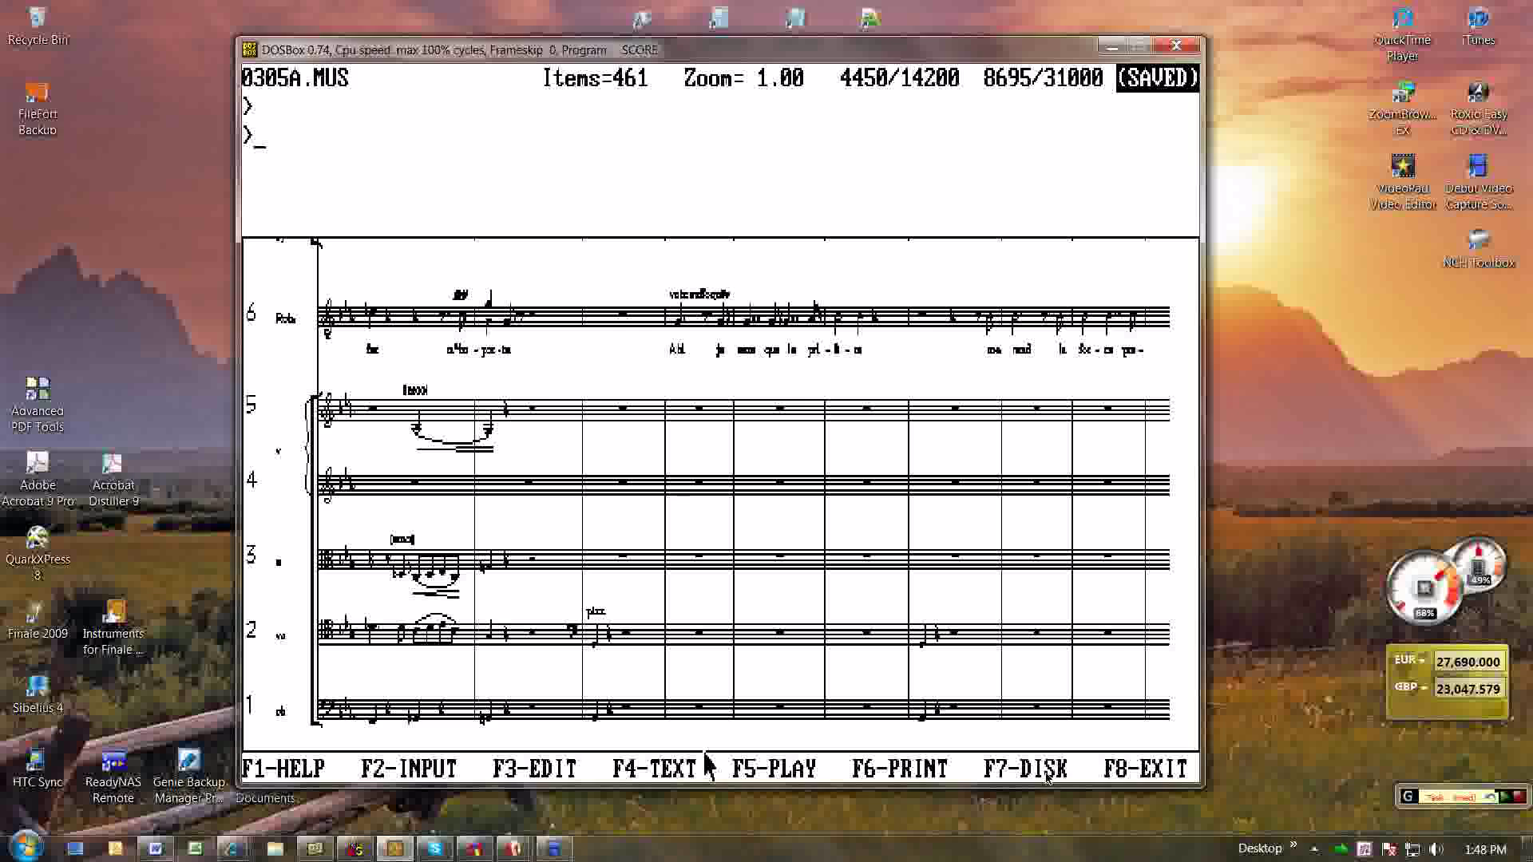
key(F7)
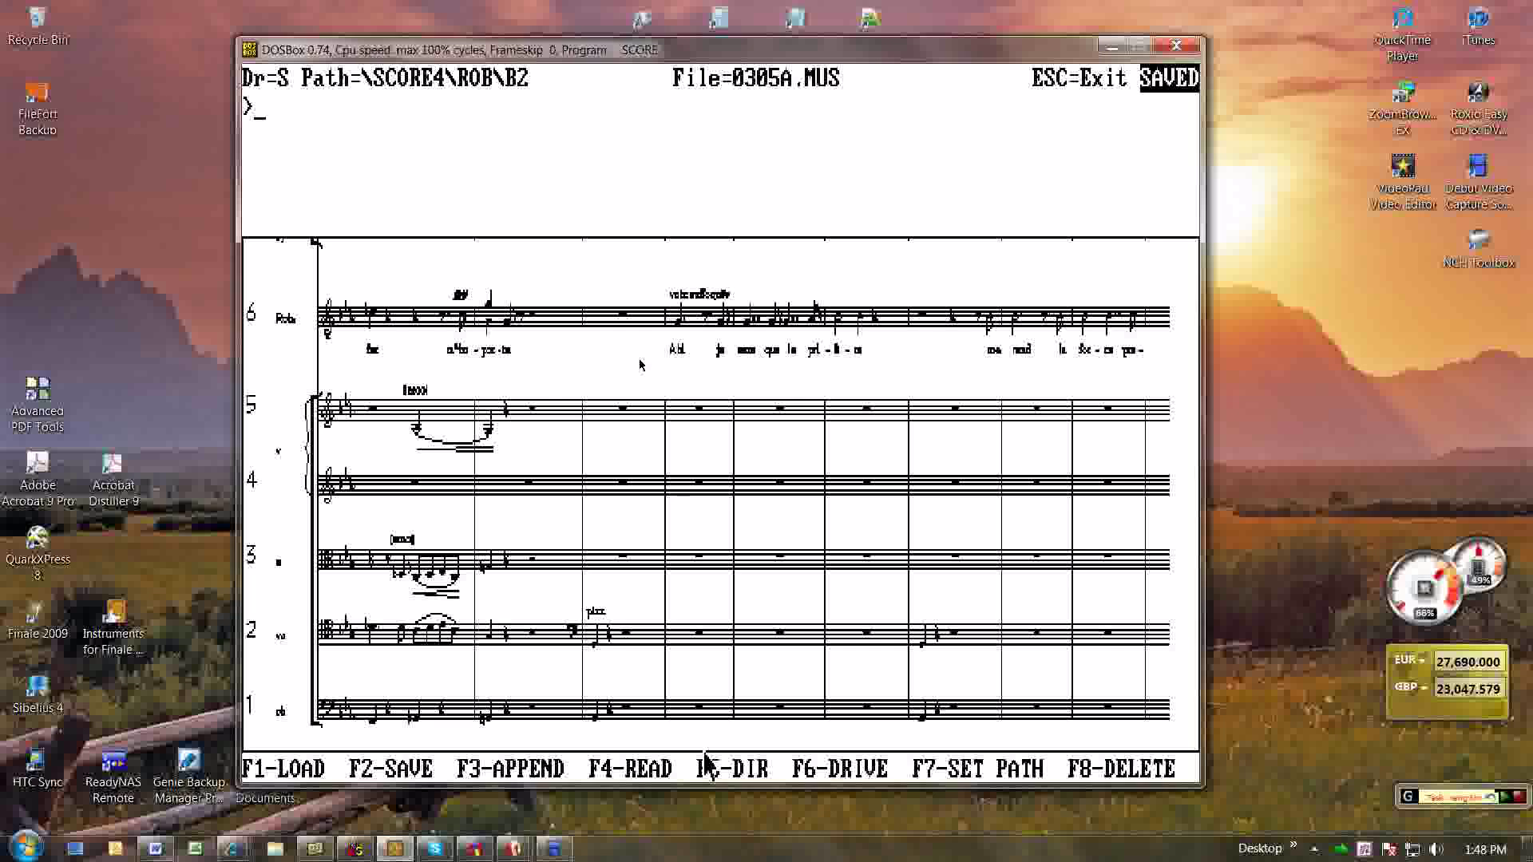
key(Escape)
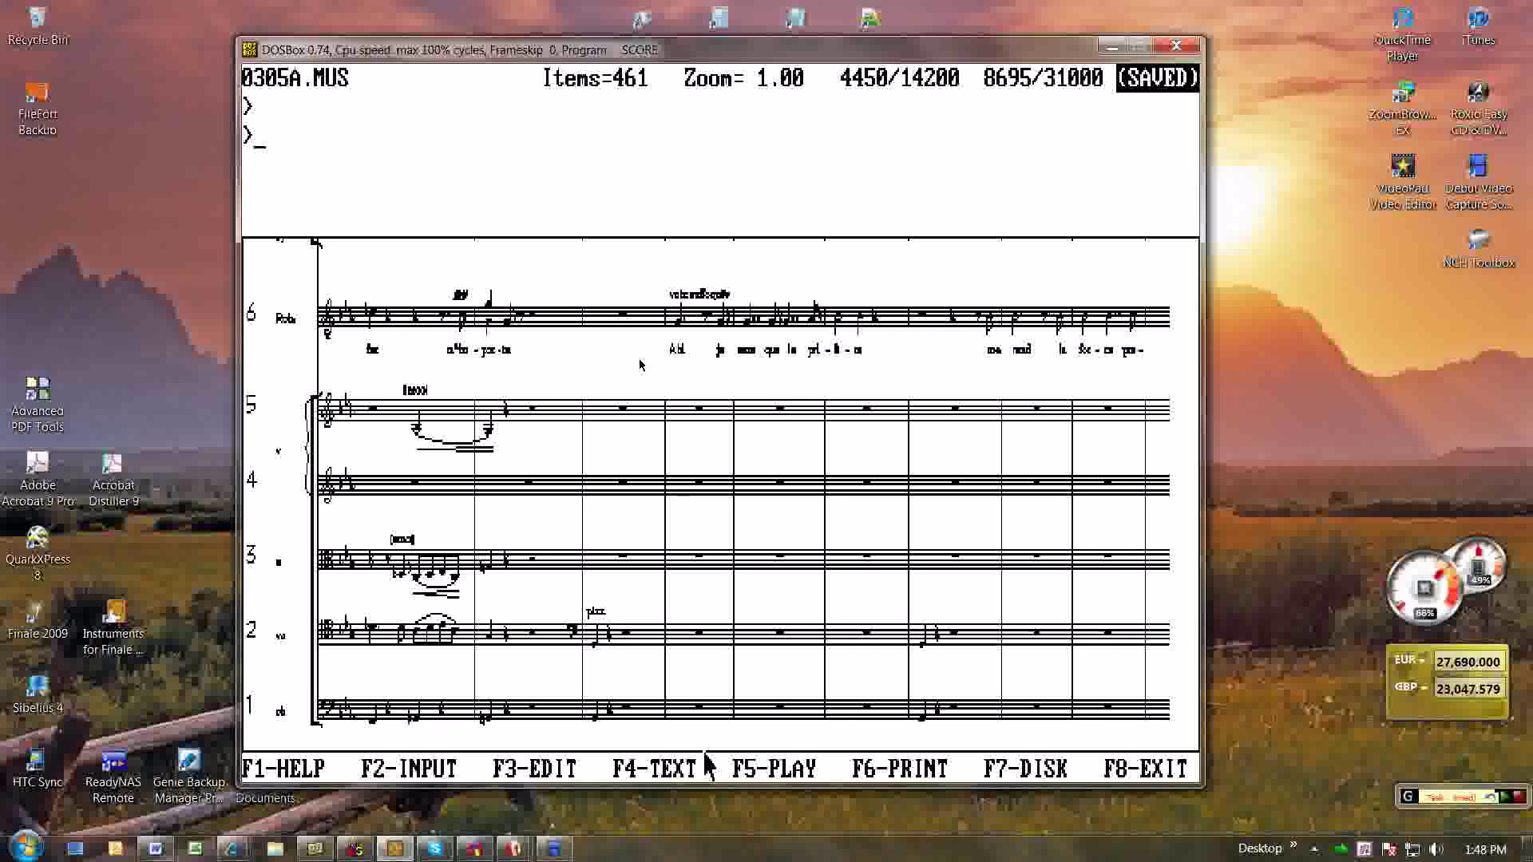
- Open 0300A.MUS from the B2 folder with the Open file macro, keeping the *.mus mask
right_click(640, 365)
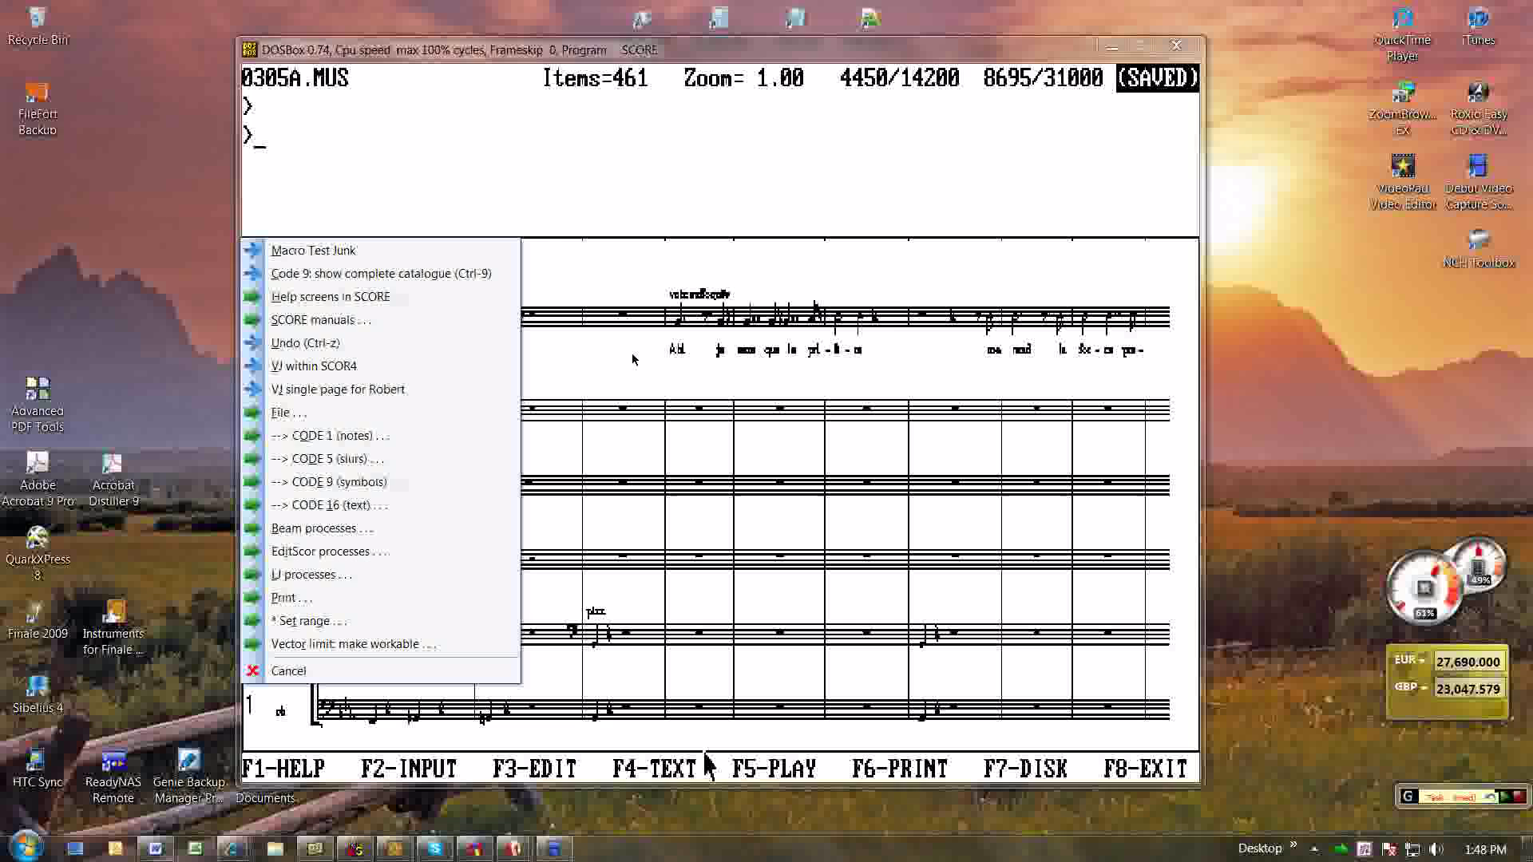
click(372, 410)
click(463, 417)
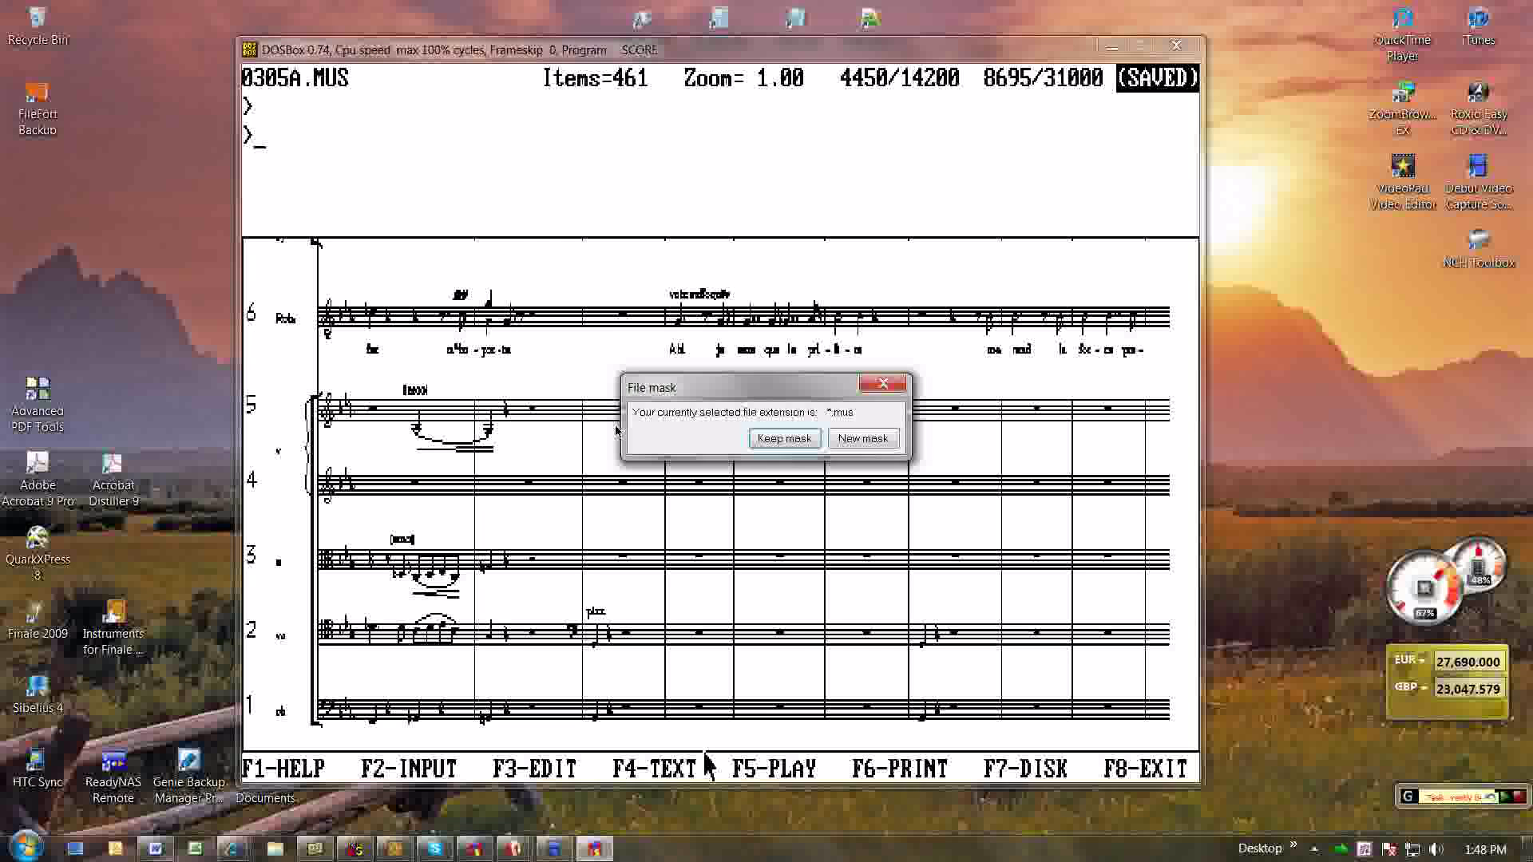
click(811, 439)
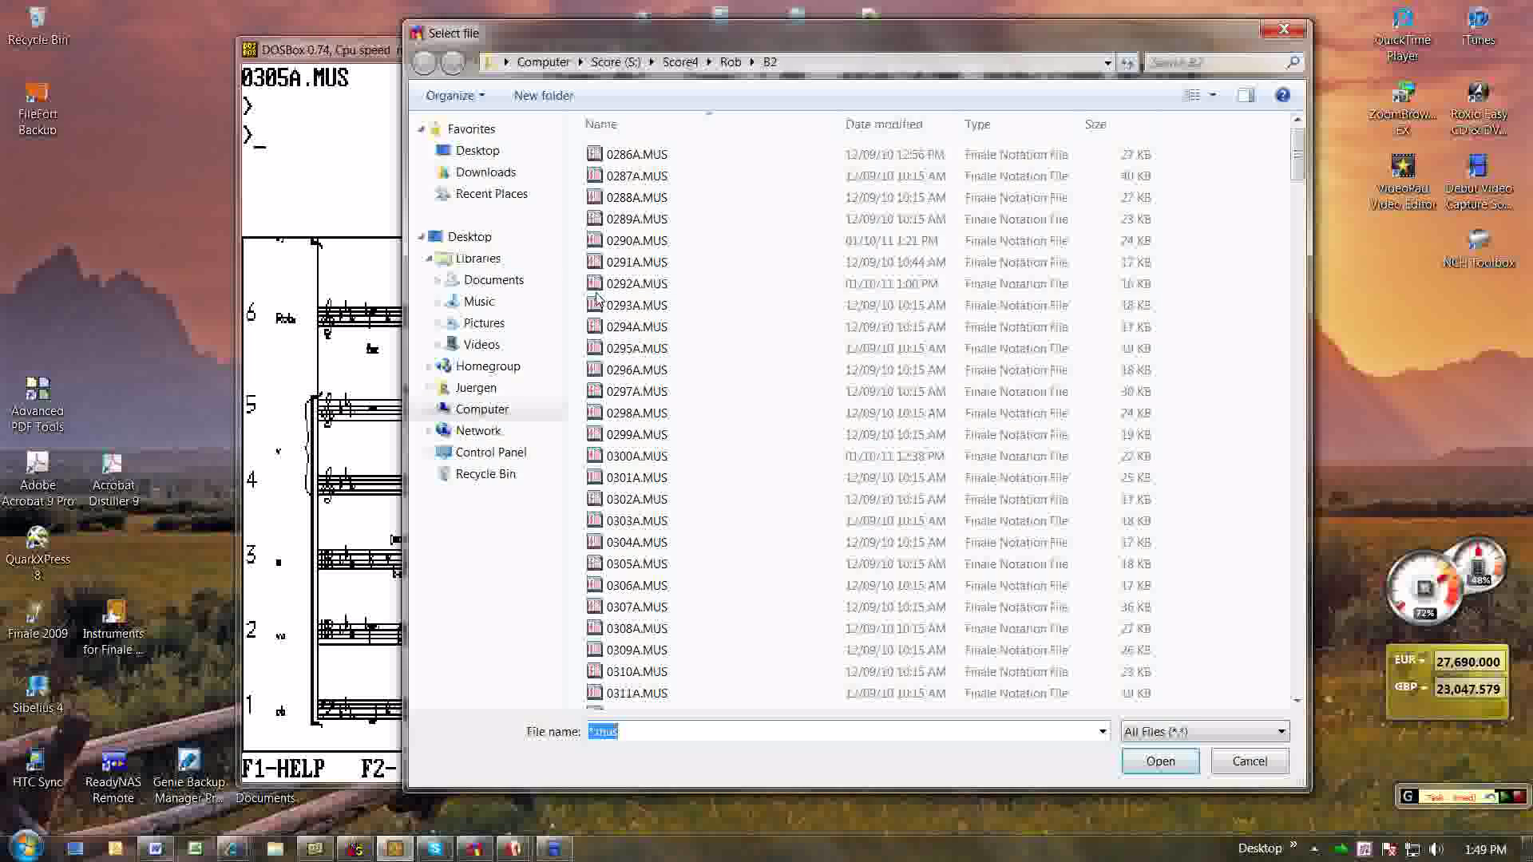
click(625, 457)
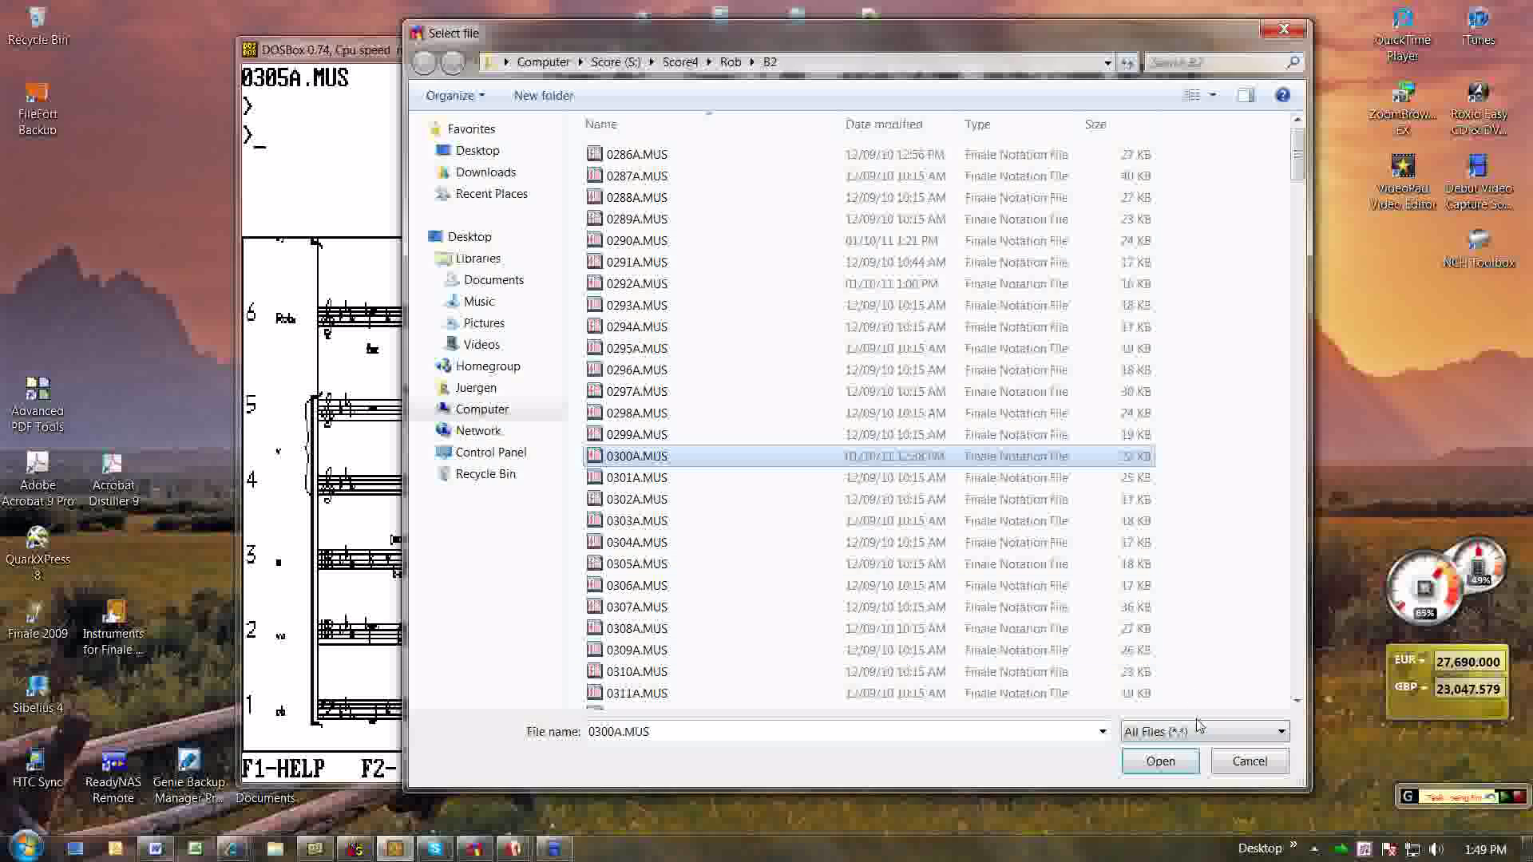
click(1160, 761)
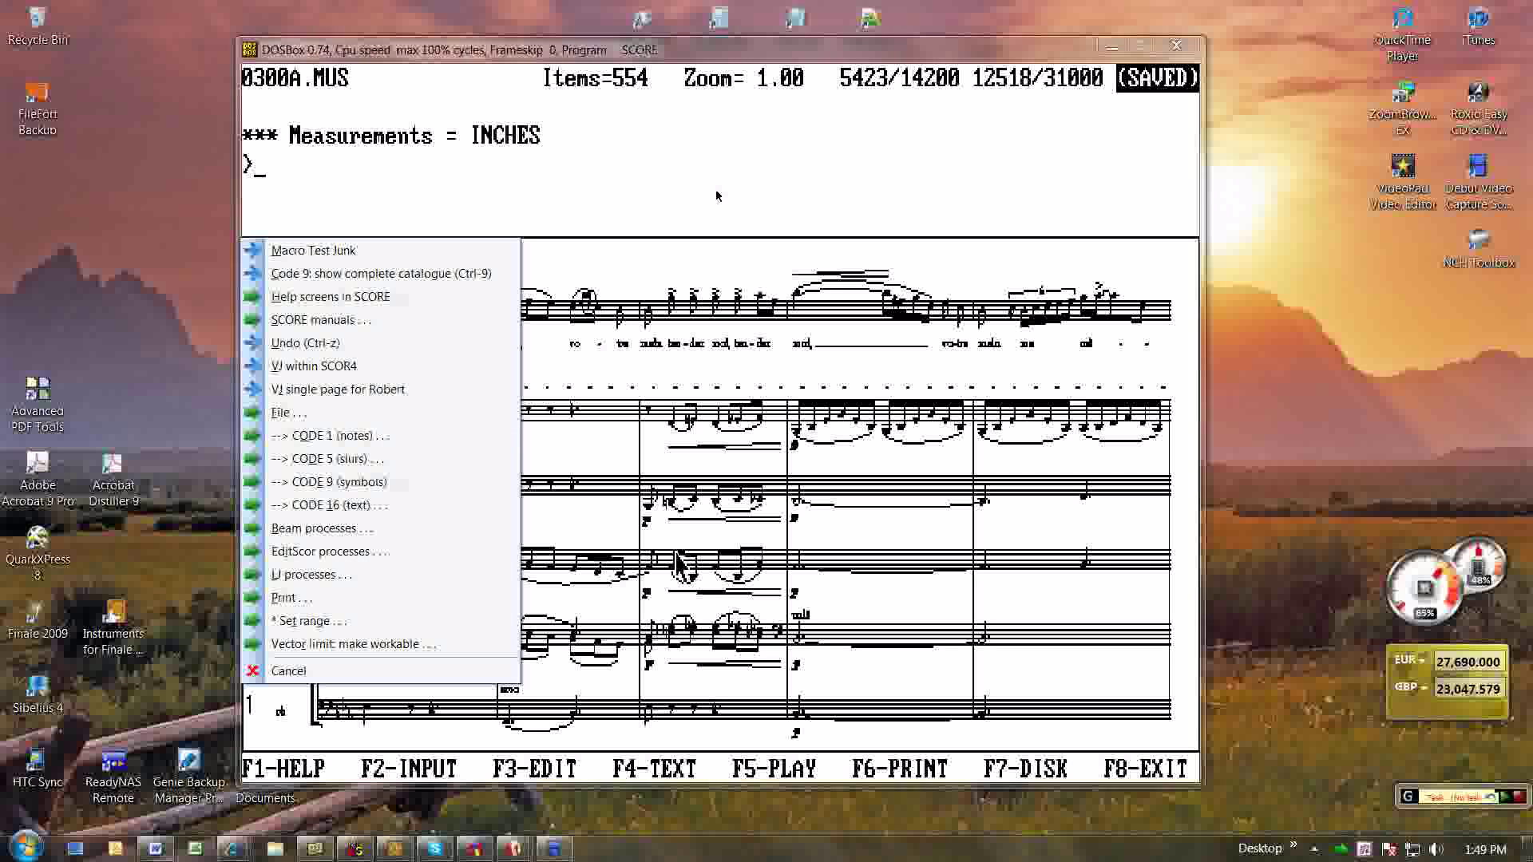
- Open 0548A.MUS from further down the B2 folder with the Open file macro, keeping the *.mus mask
click(438, 411)
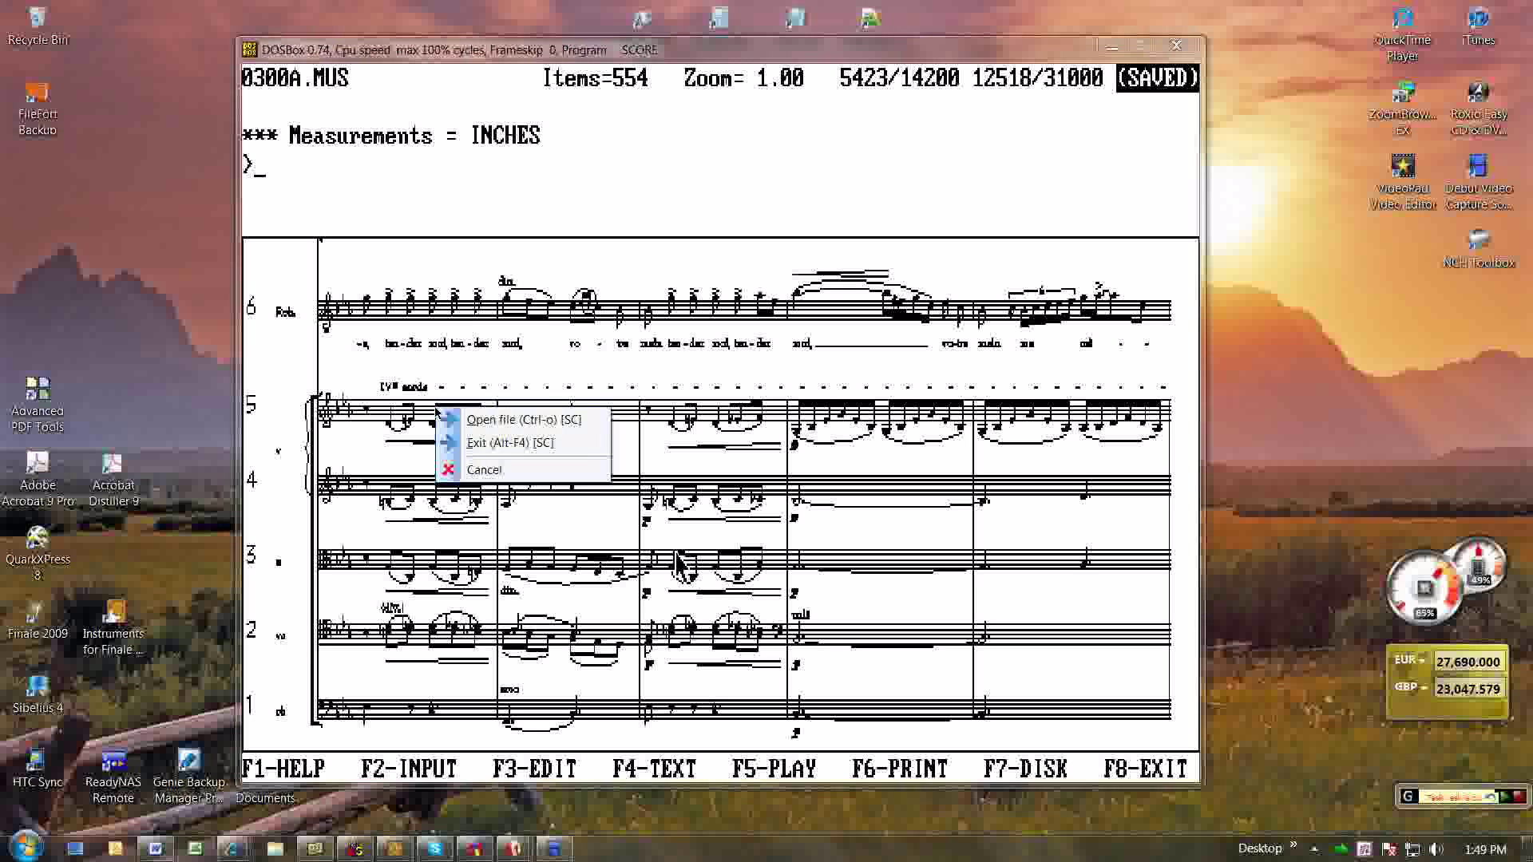
click(511, 420)
click(778, 439)
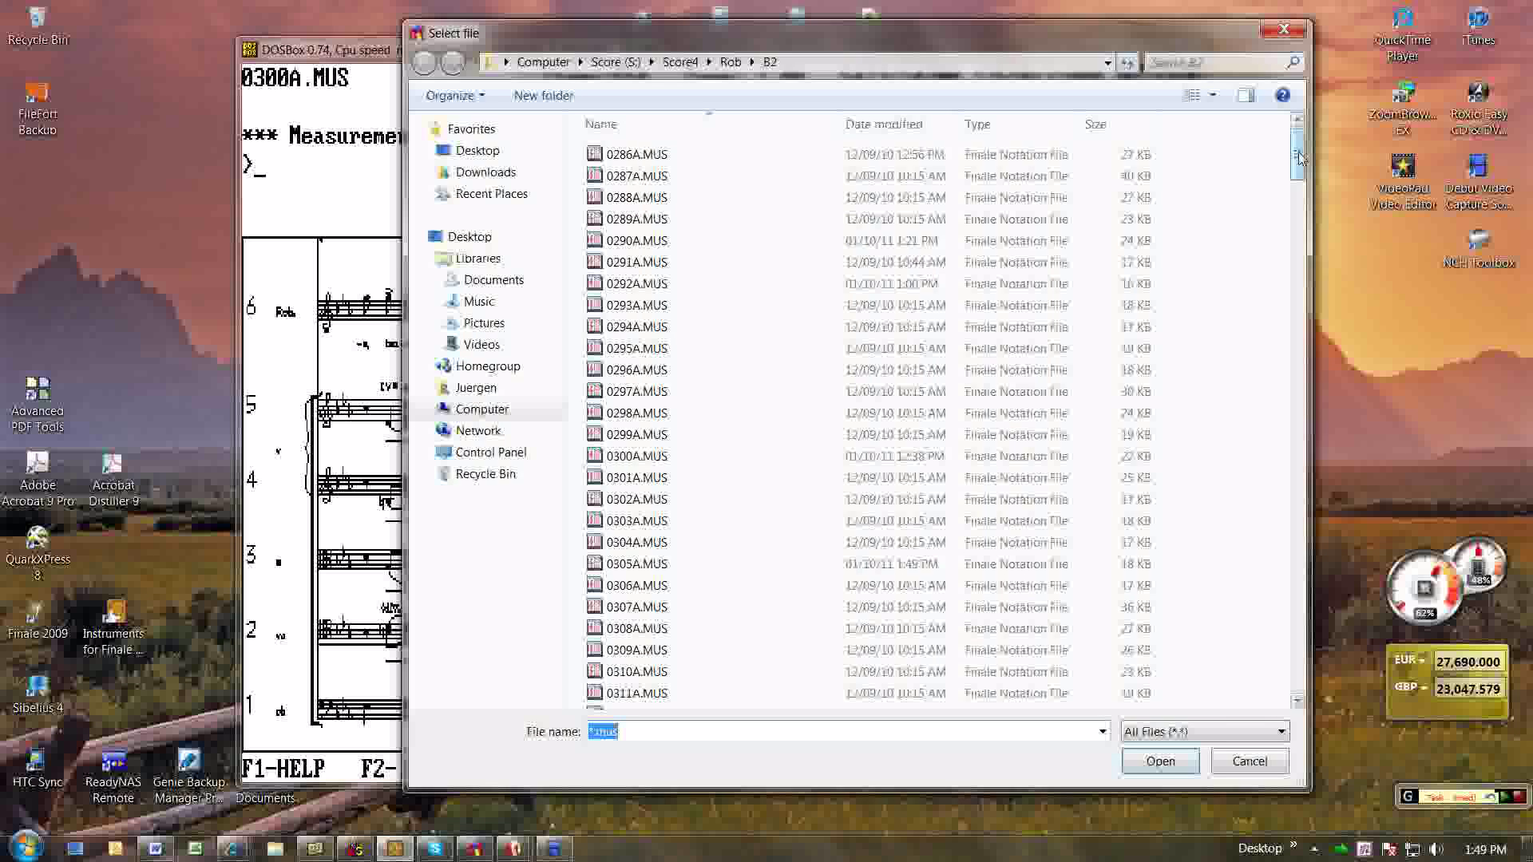
drag(1298, 157, 1299, 651)
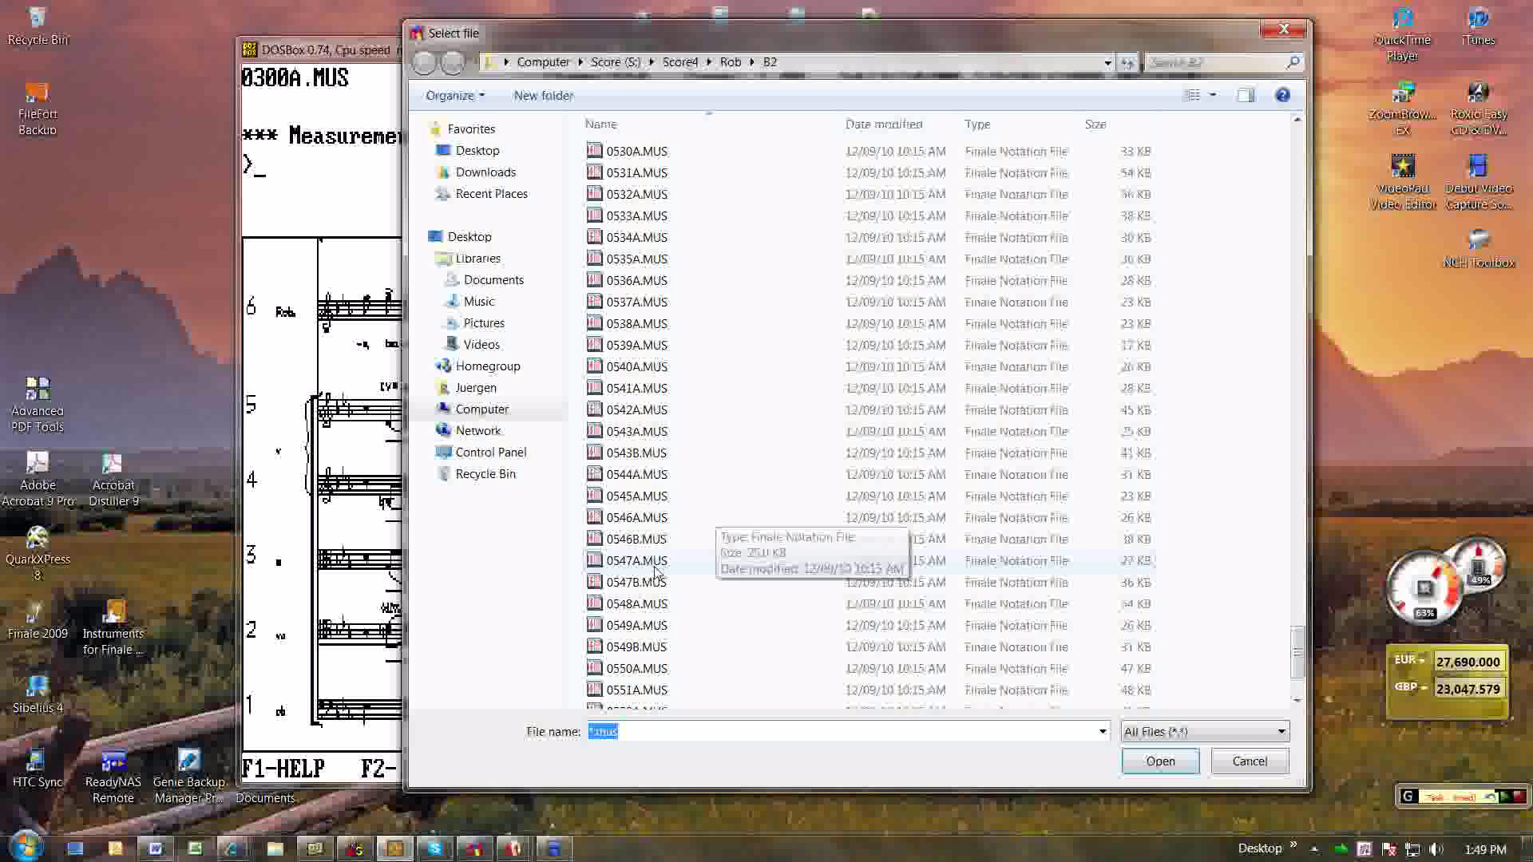
click(635, 604)
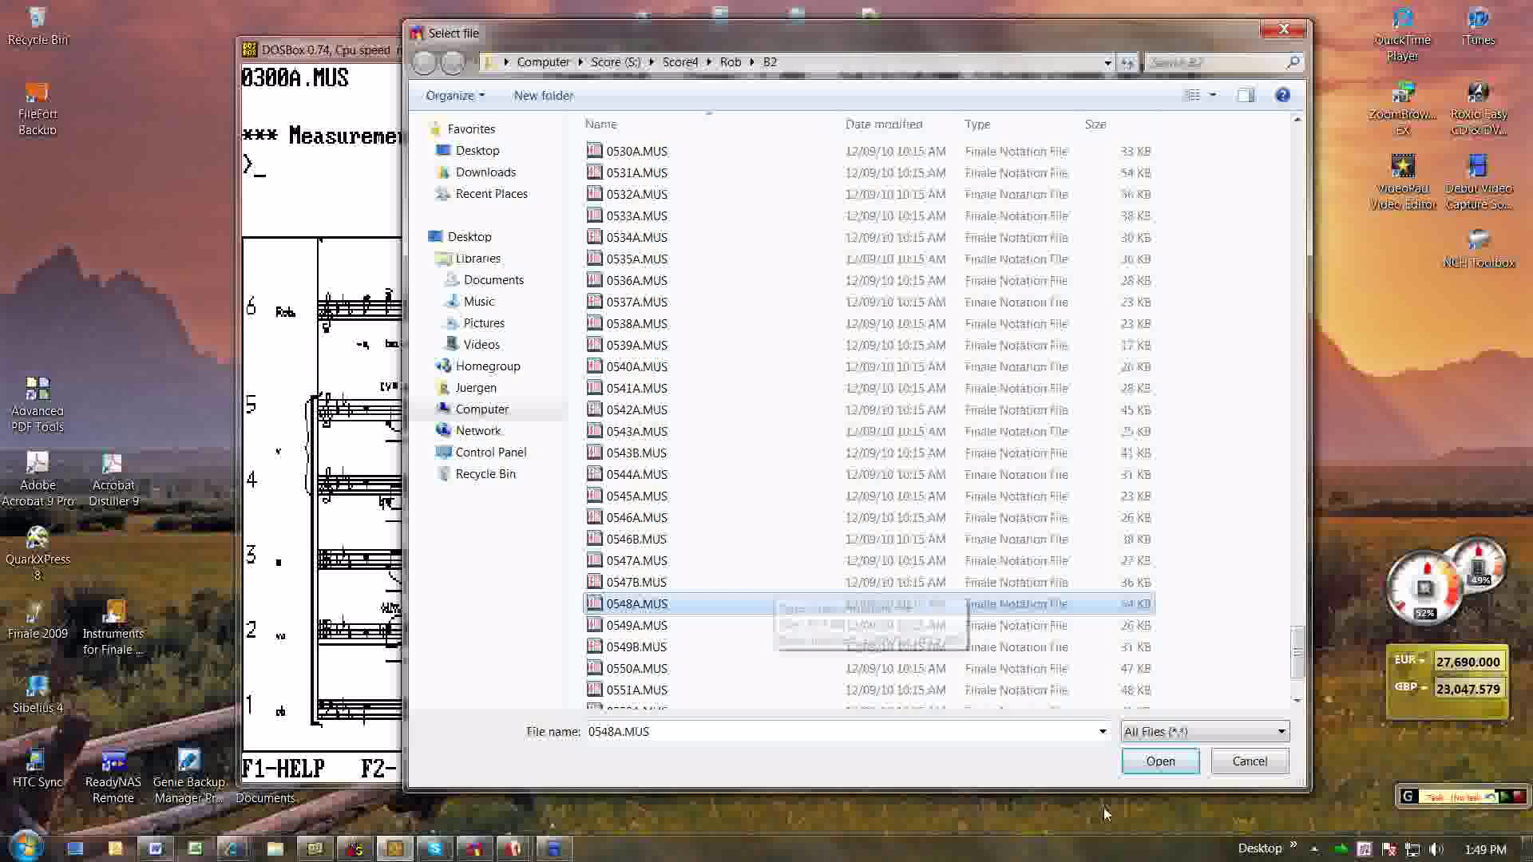
click(1157, 760)
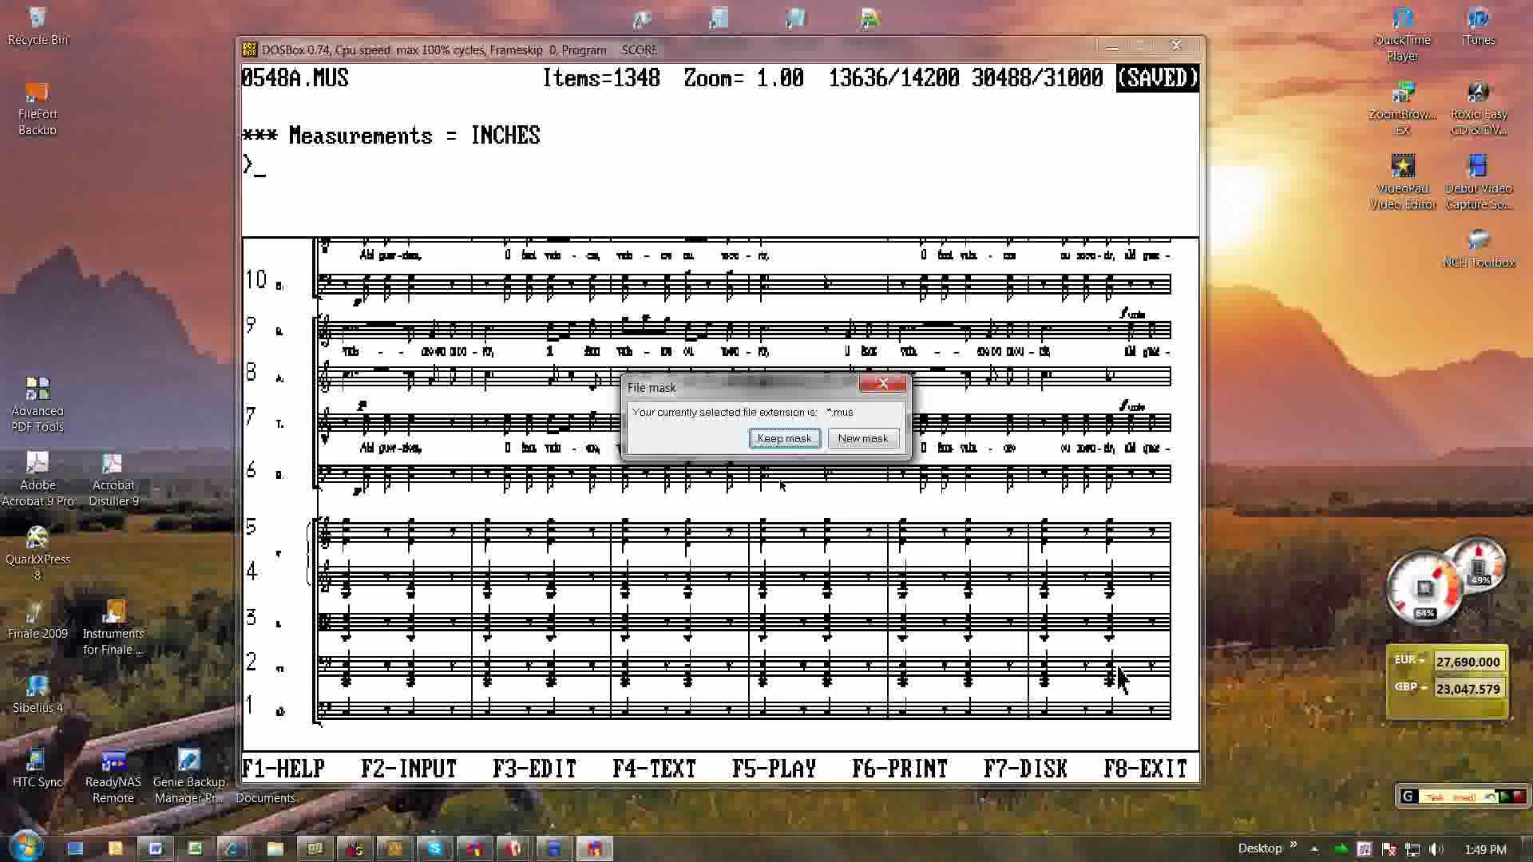
- Keep the *.mus mask and reopen 0300A.MUS from the B2 folder
click(784, 438)
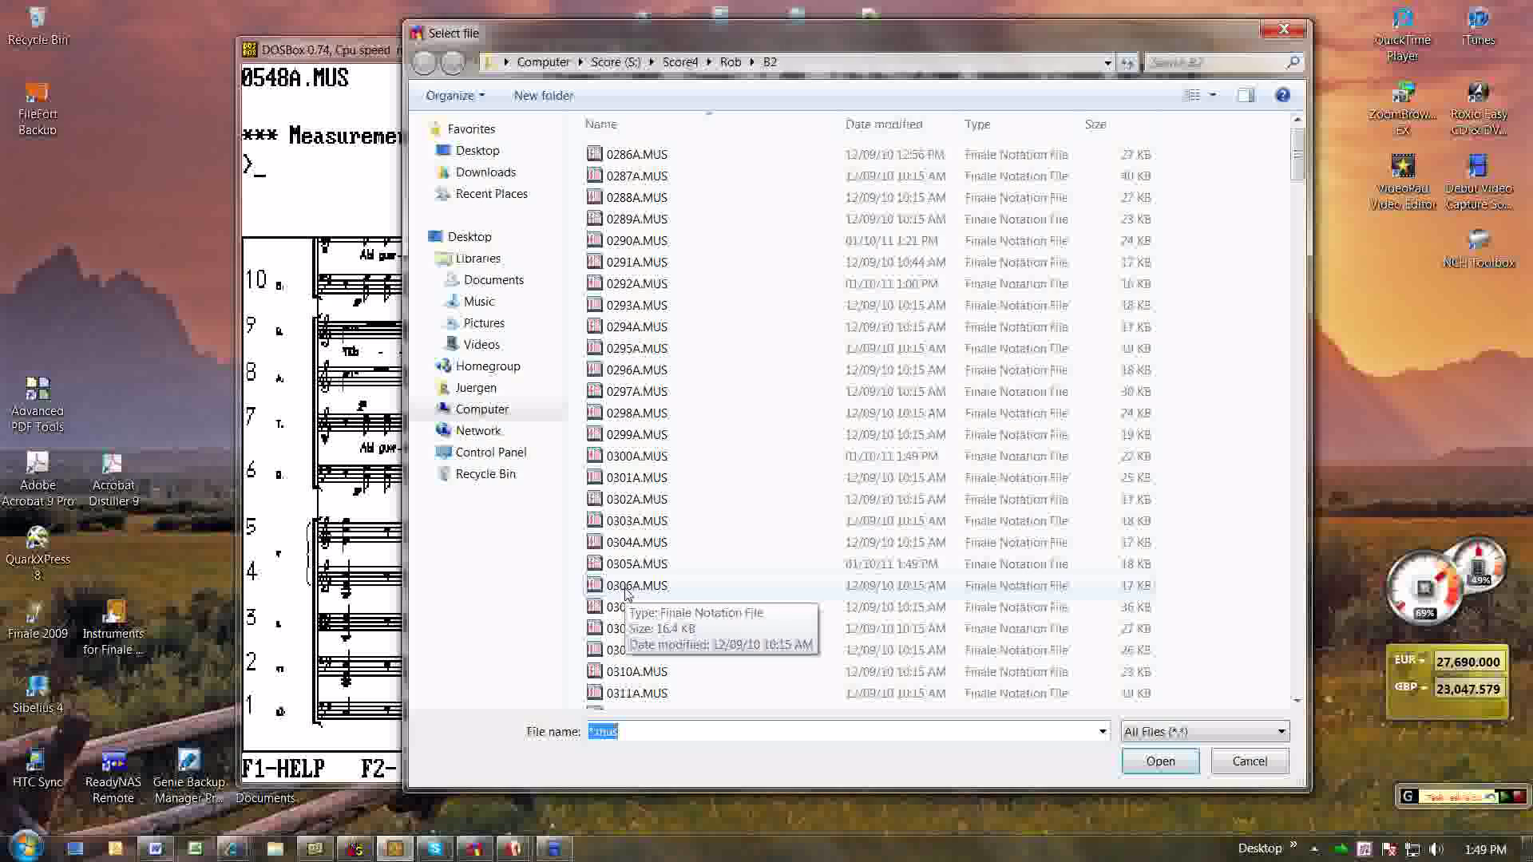
click(636, 564)
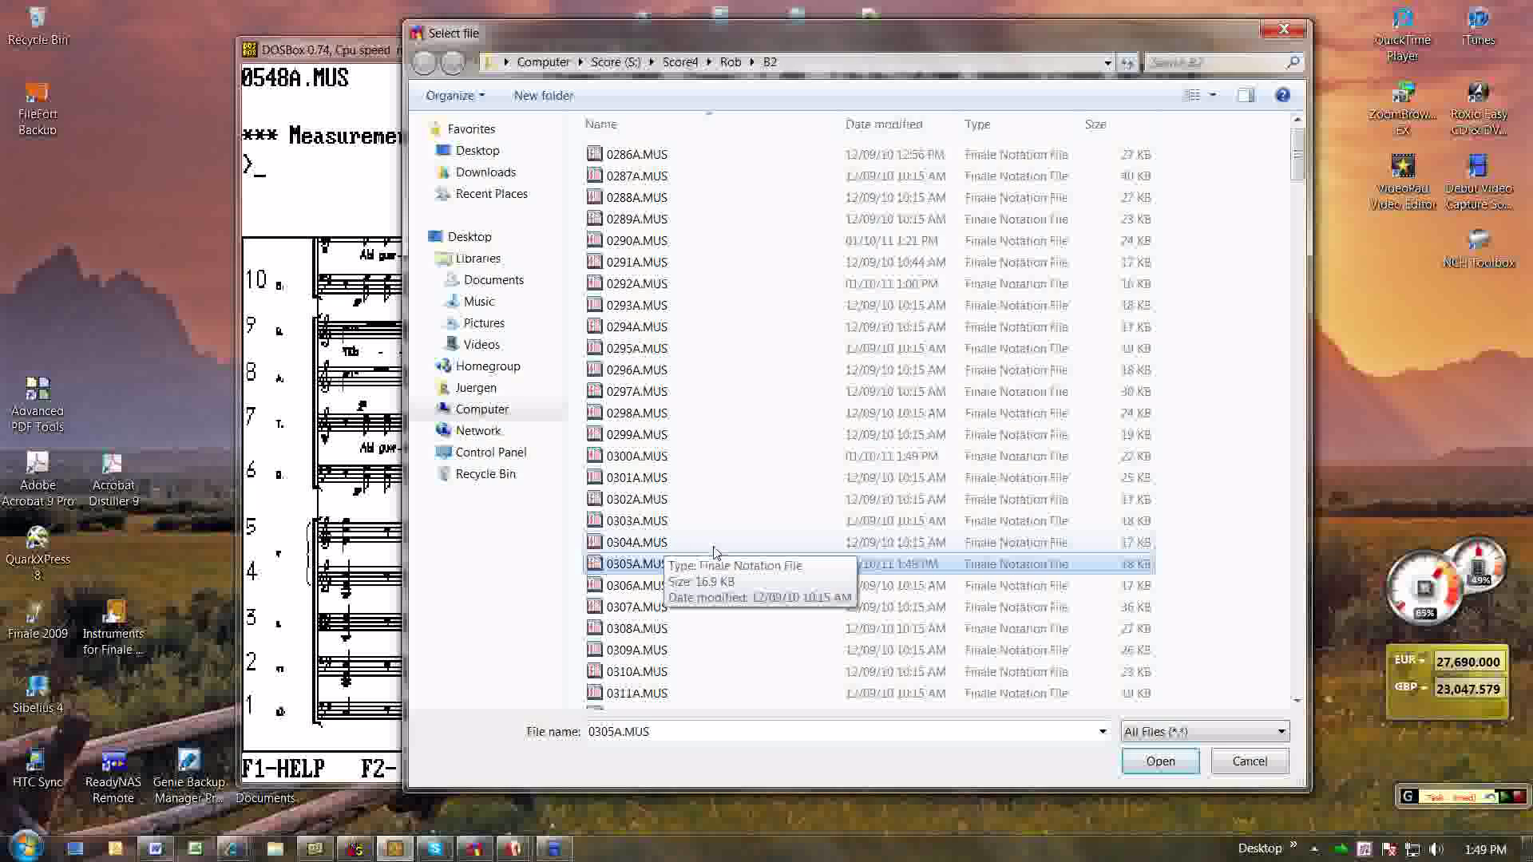
double_click(632, 458)
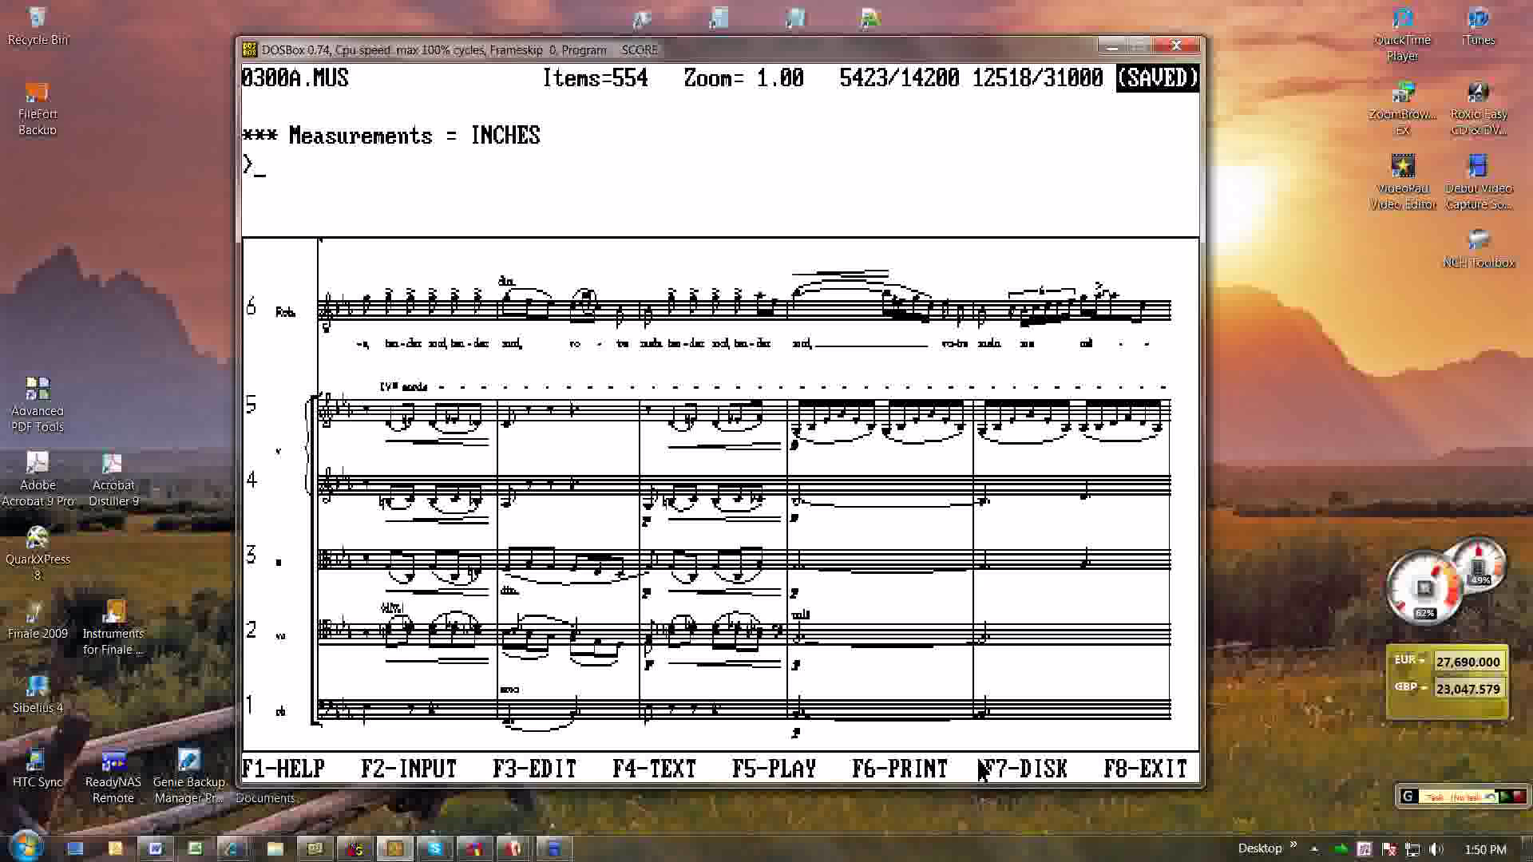
- Open 0880A.MUS from the B4 folder with the Open file macro, keeping the *.mus mask, and check the path in disk mode
key(F7)
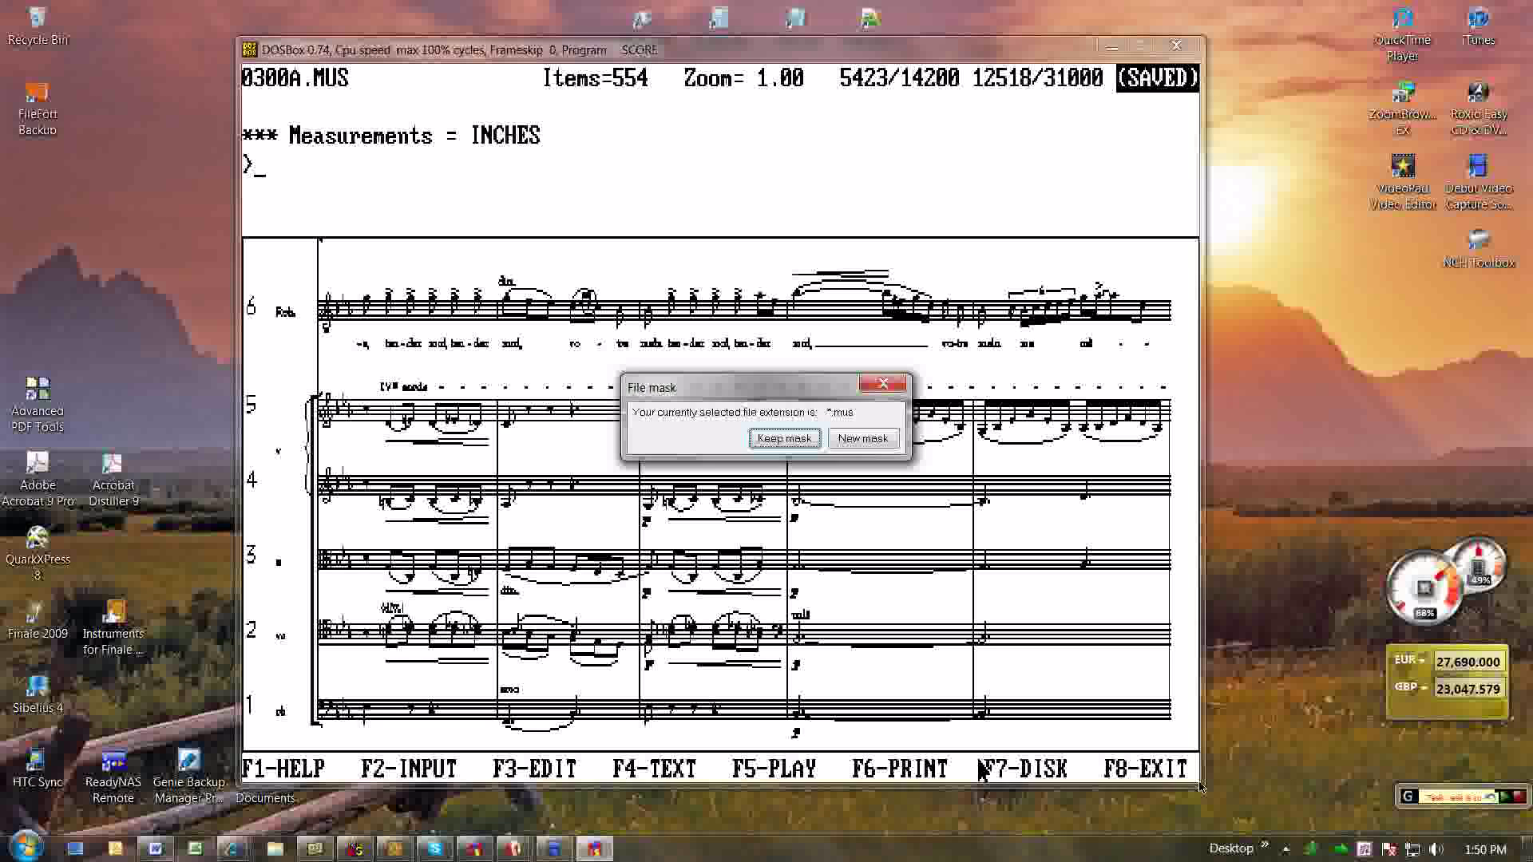
key(Return)
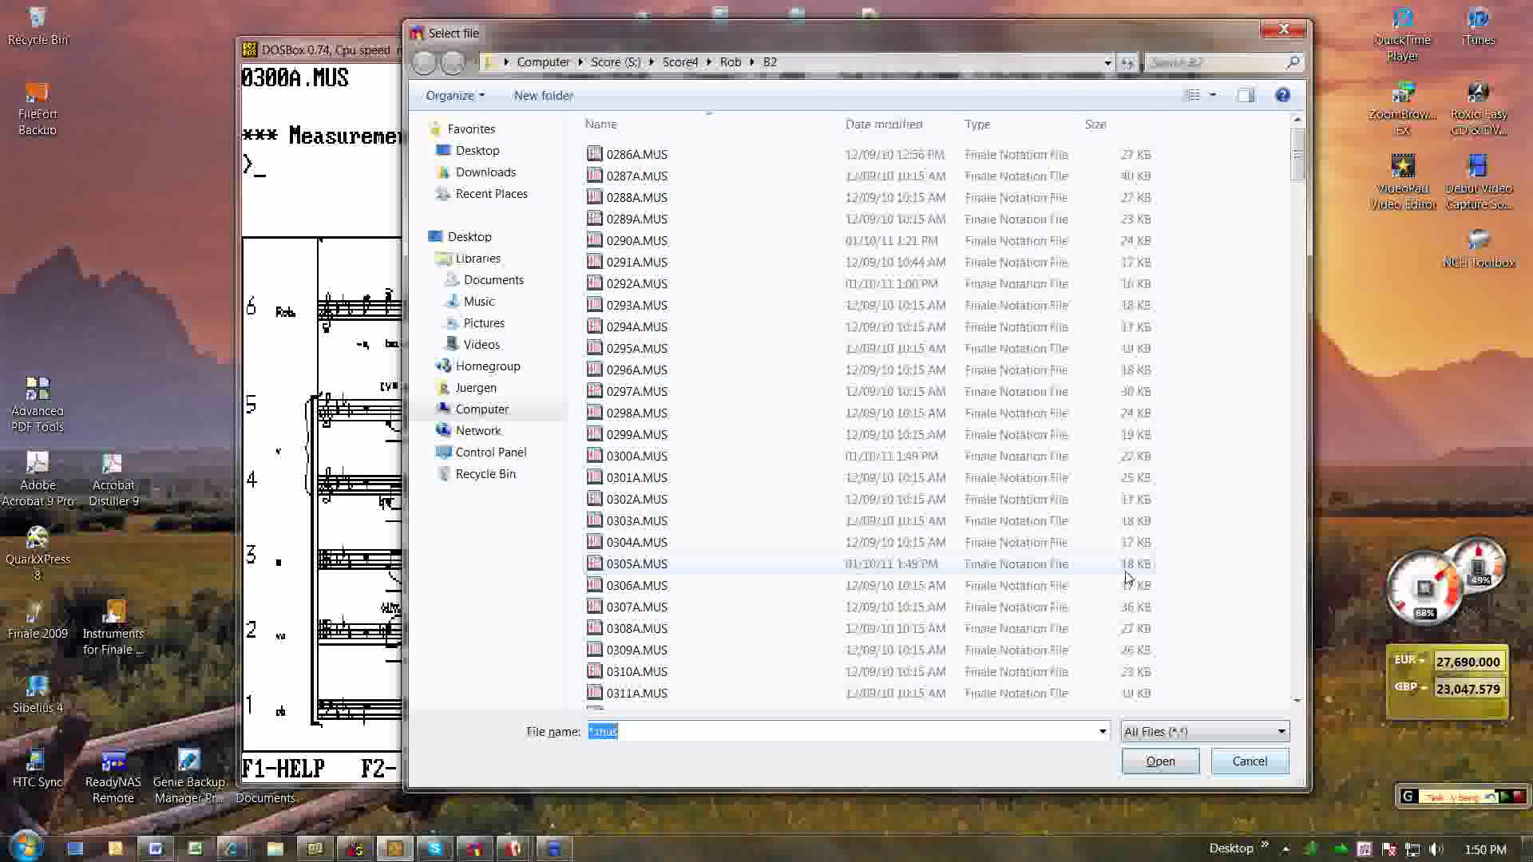
click(753, 64)
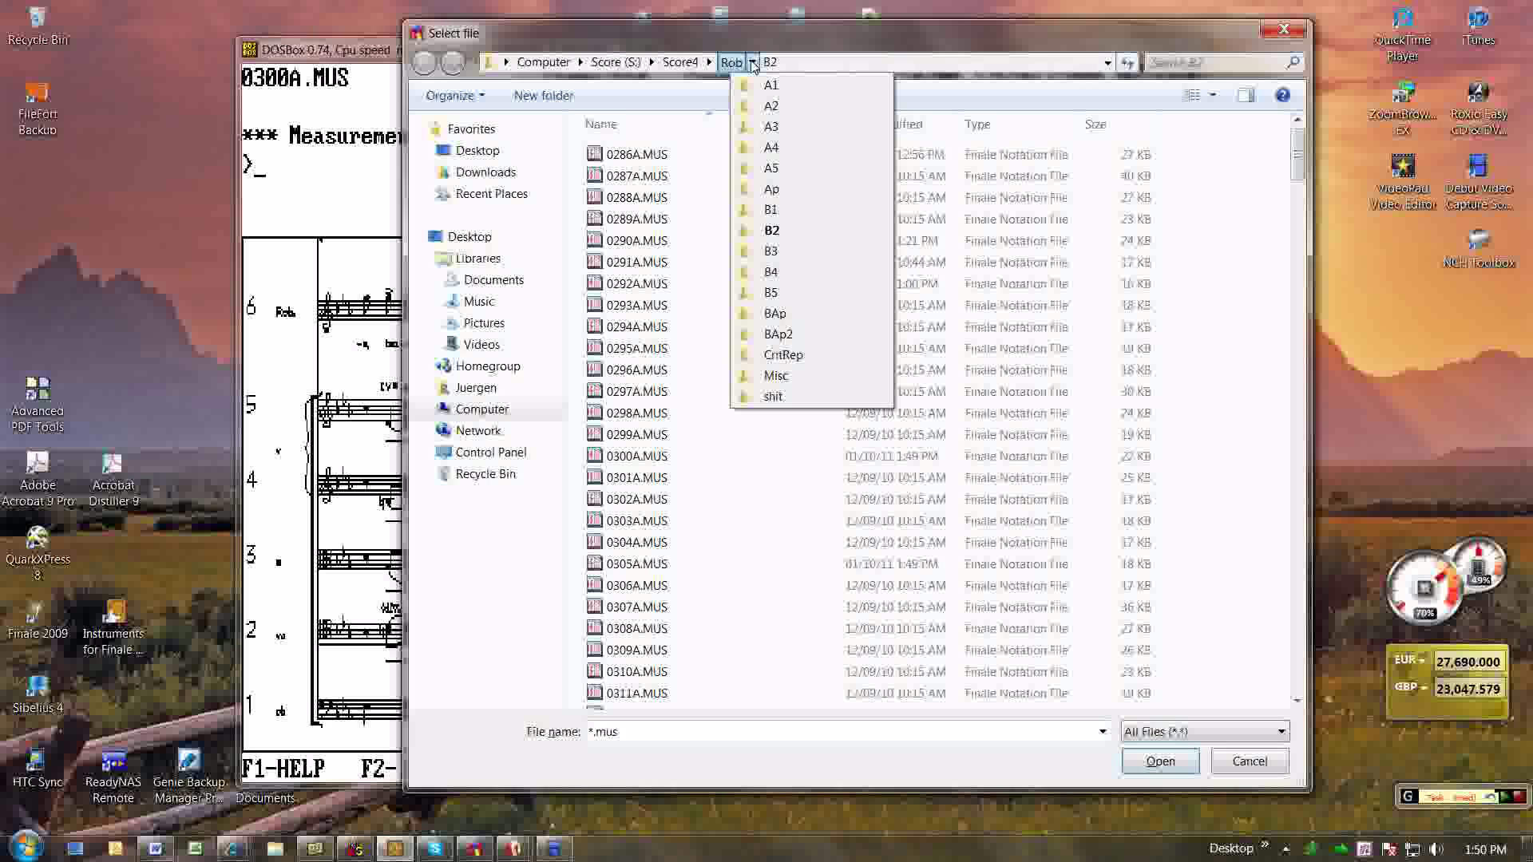
click(772, 272)
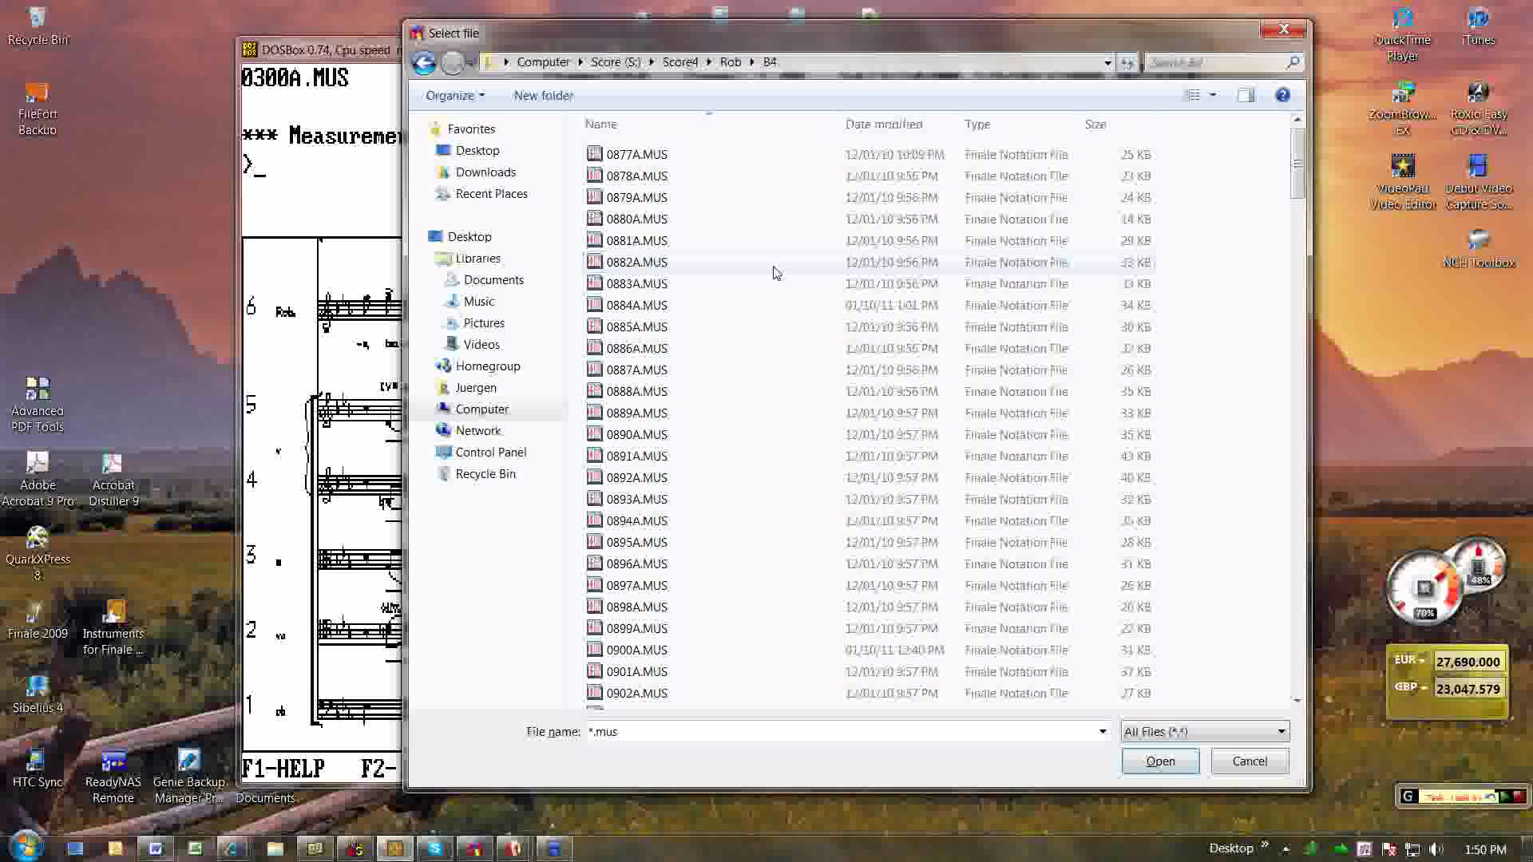
double_click(631, 220)
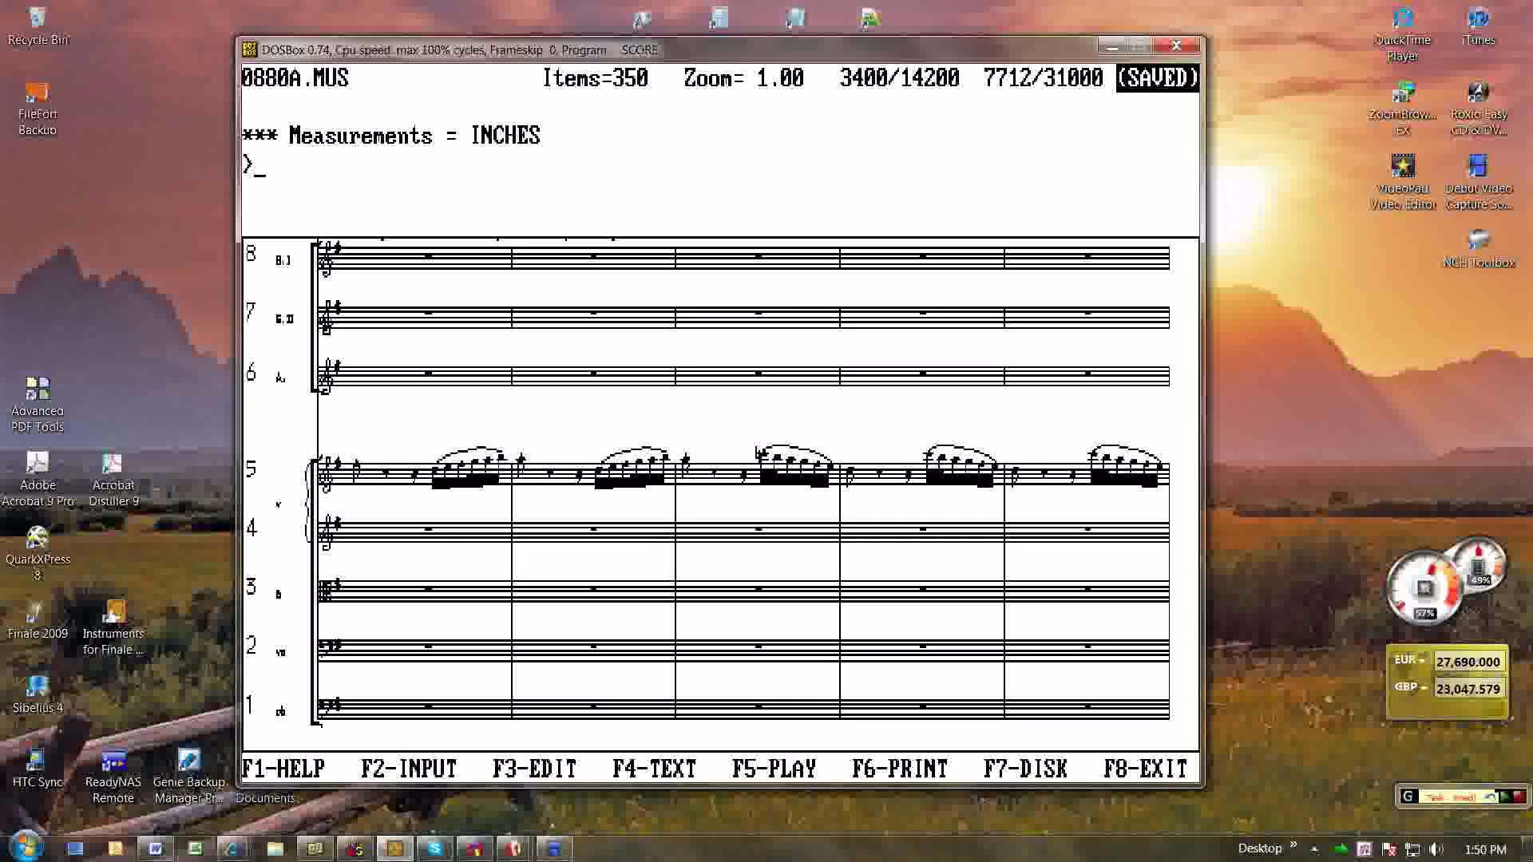
key(F7)
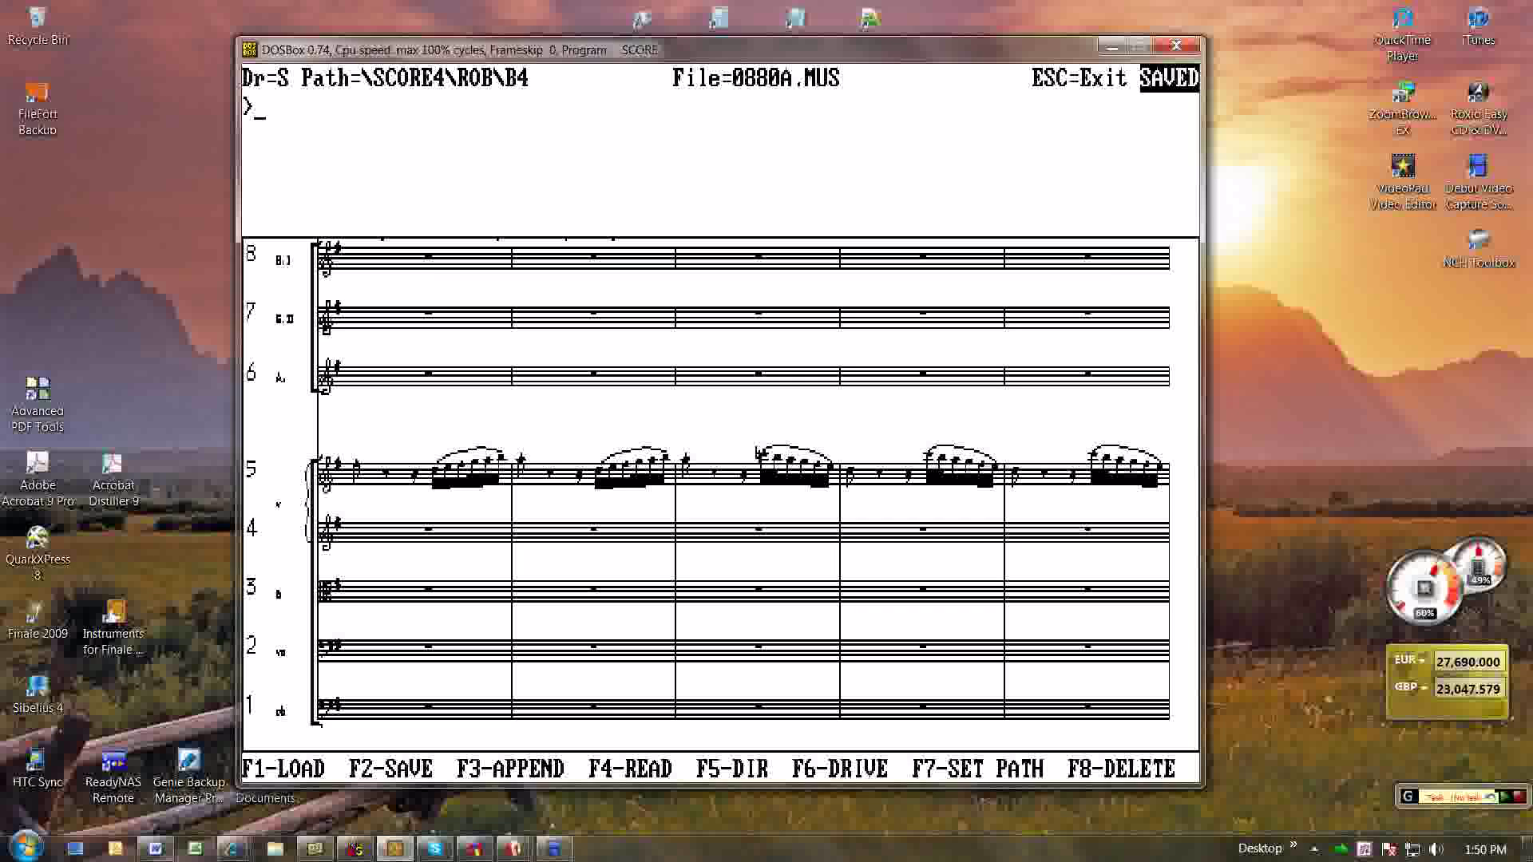
key(Escape)
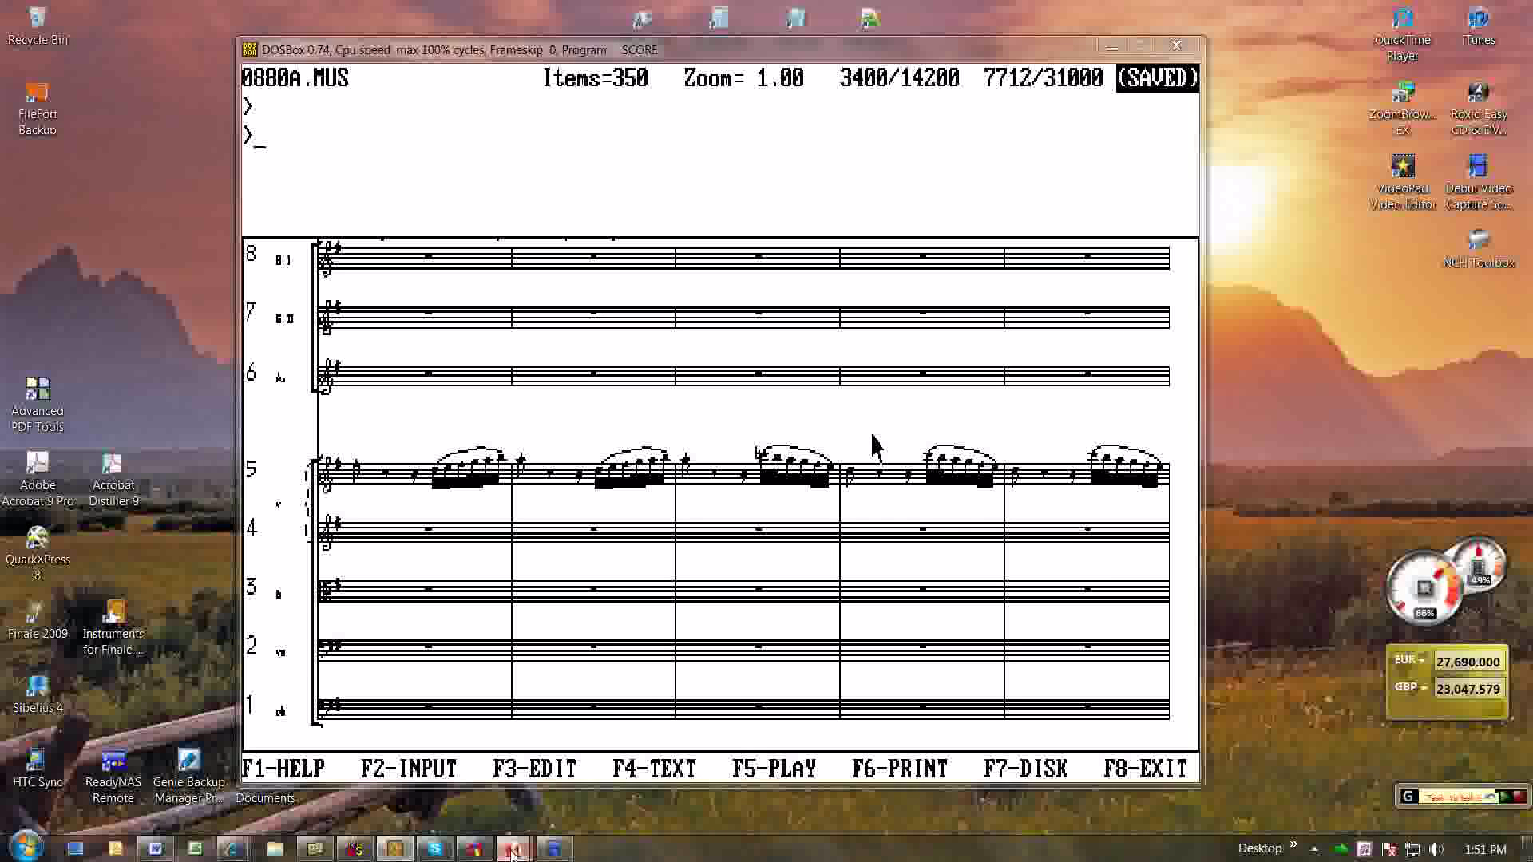
- Switch to Macro Express Pro, set the Open file macro's keystroke speed delay to 300 milliseconds and save the macro
mouse_move(512, 853)
click(375, 731)
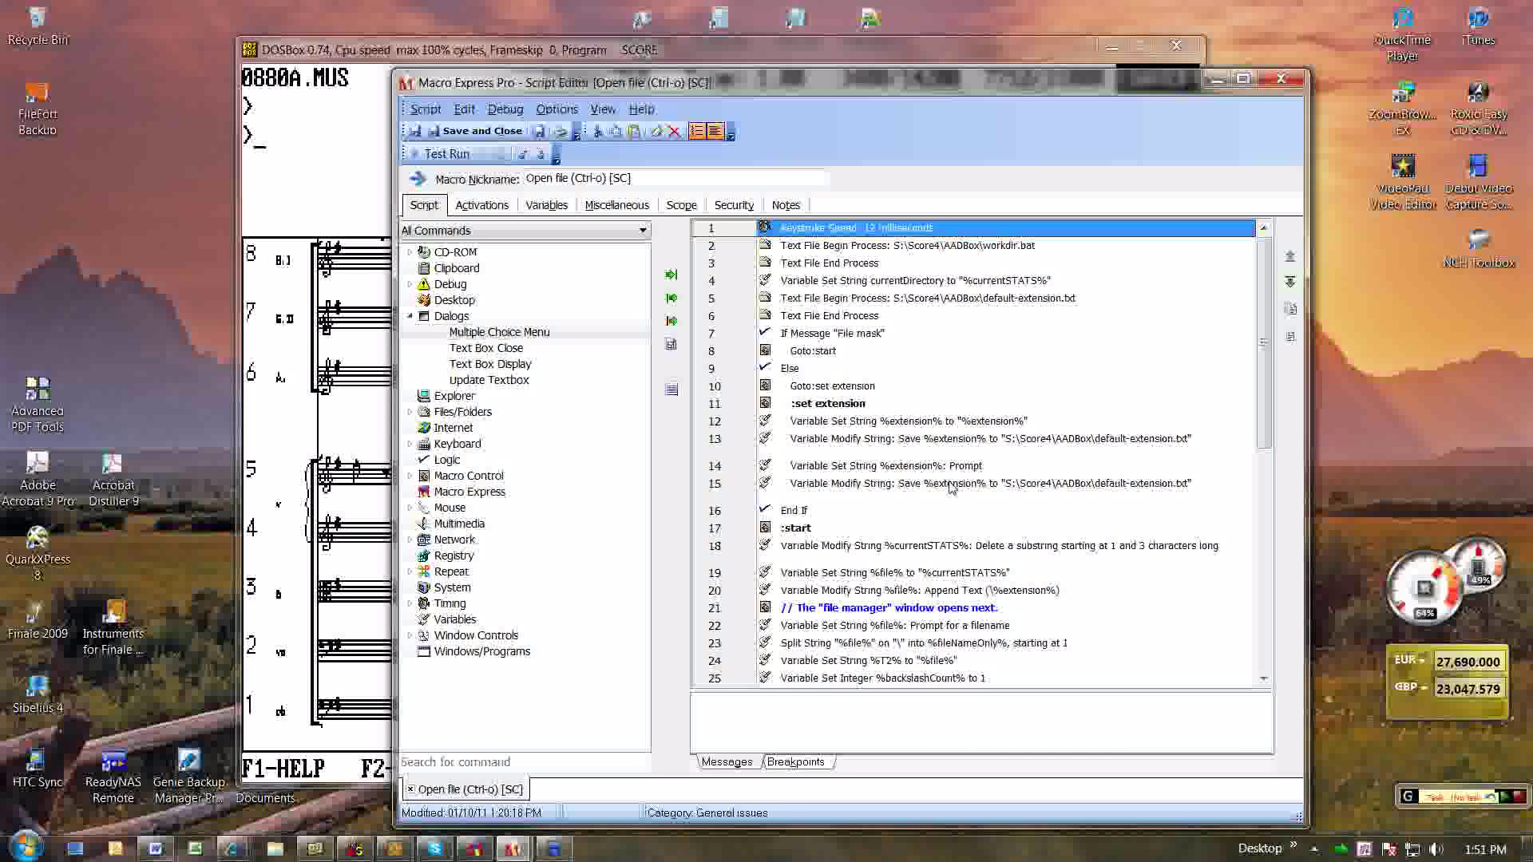
mouse_move(1259, 407)
mouse_down()
mouse_move(1271, 654)
mouse_move(1261, 393)
mouse_up()
double_click(857, 229)
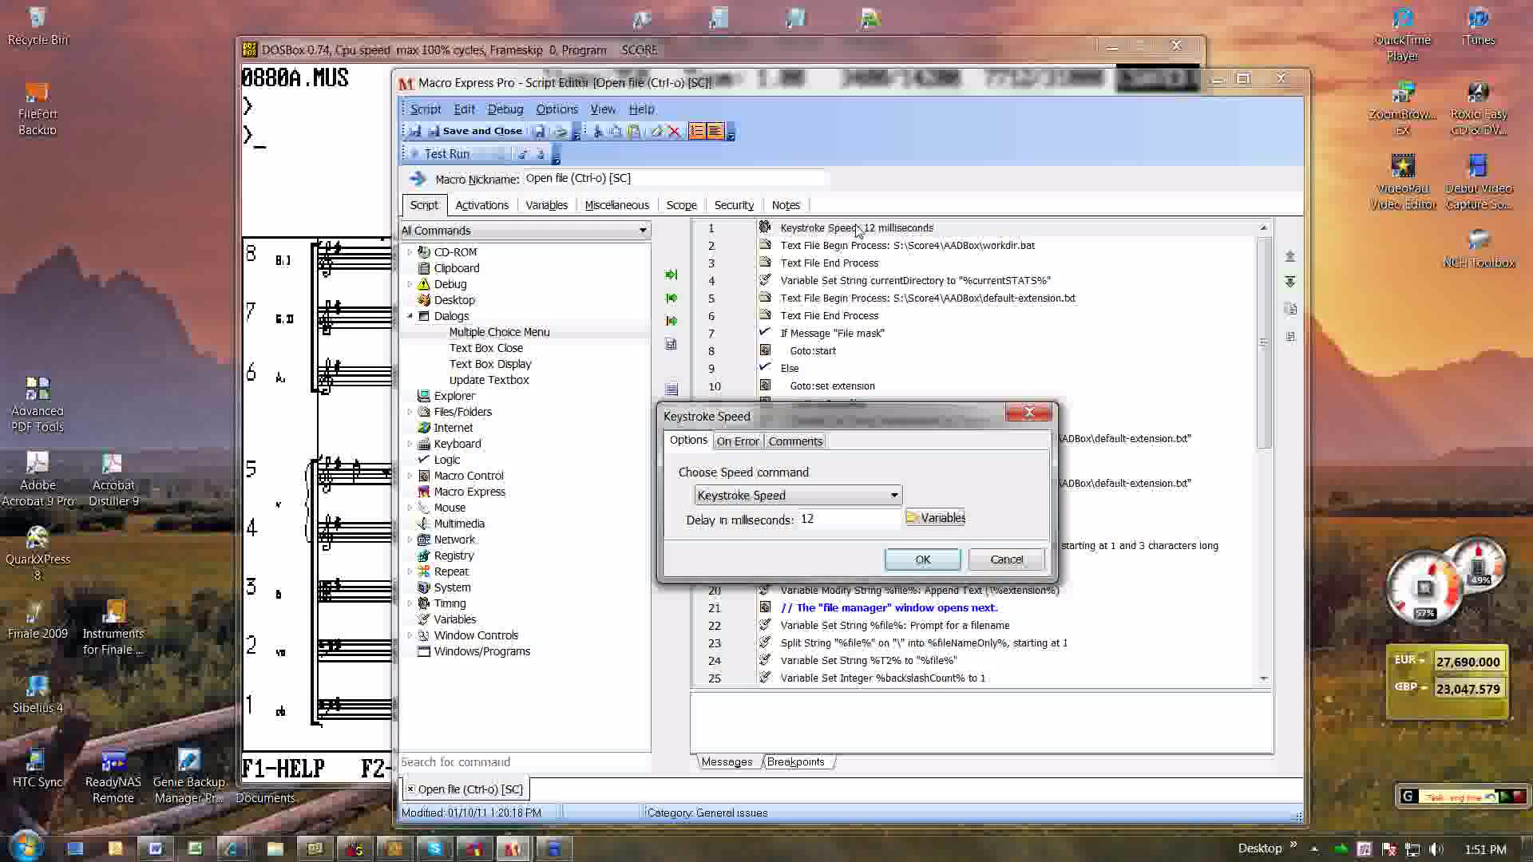
click(832, 515)
drag(832, 515, 767, 519)
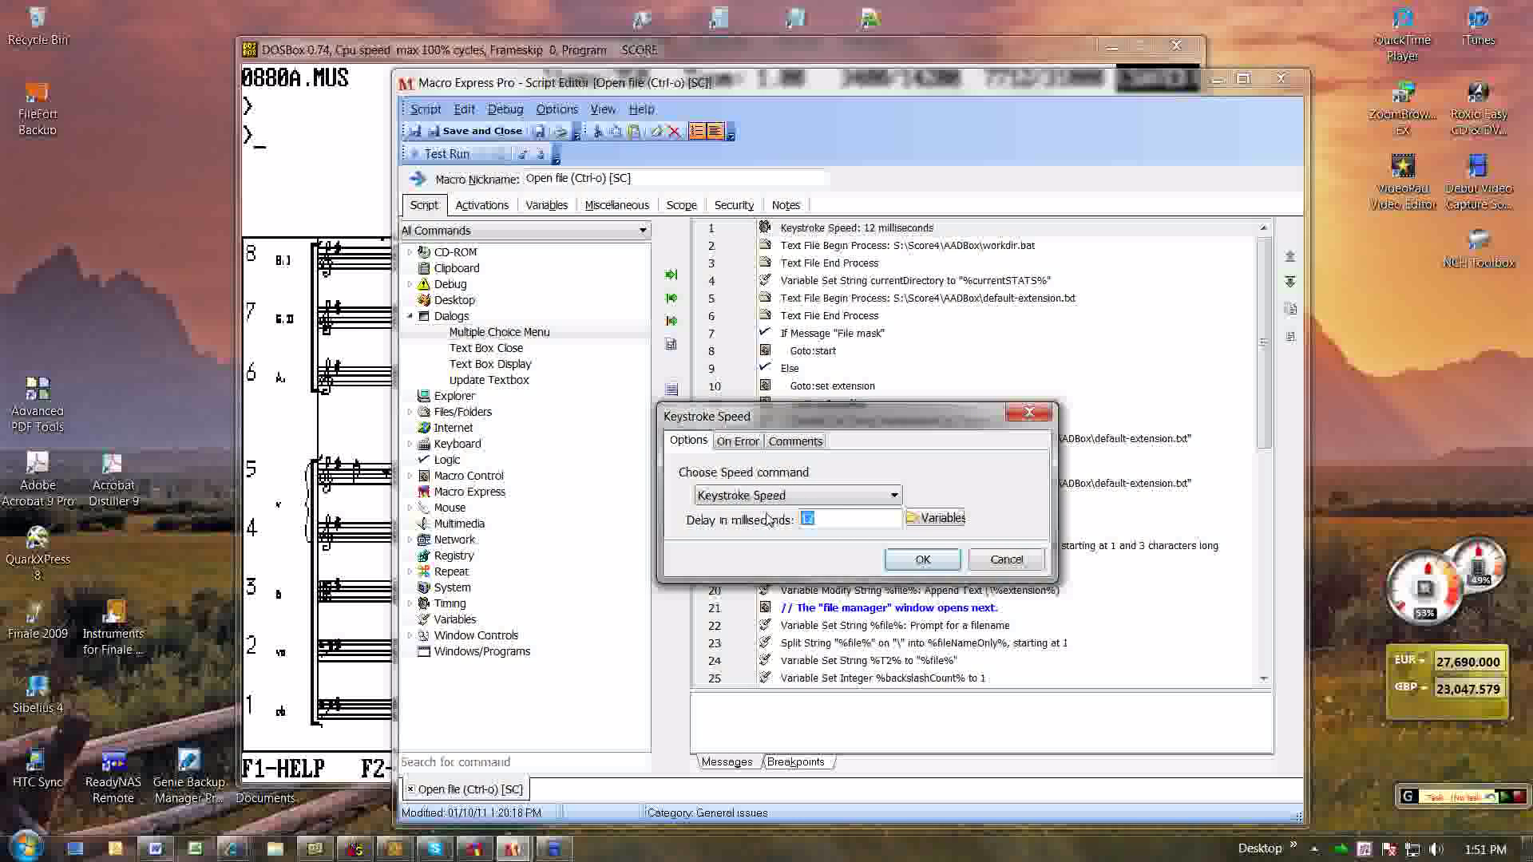
text(300)
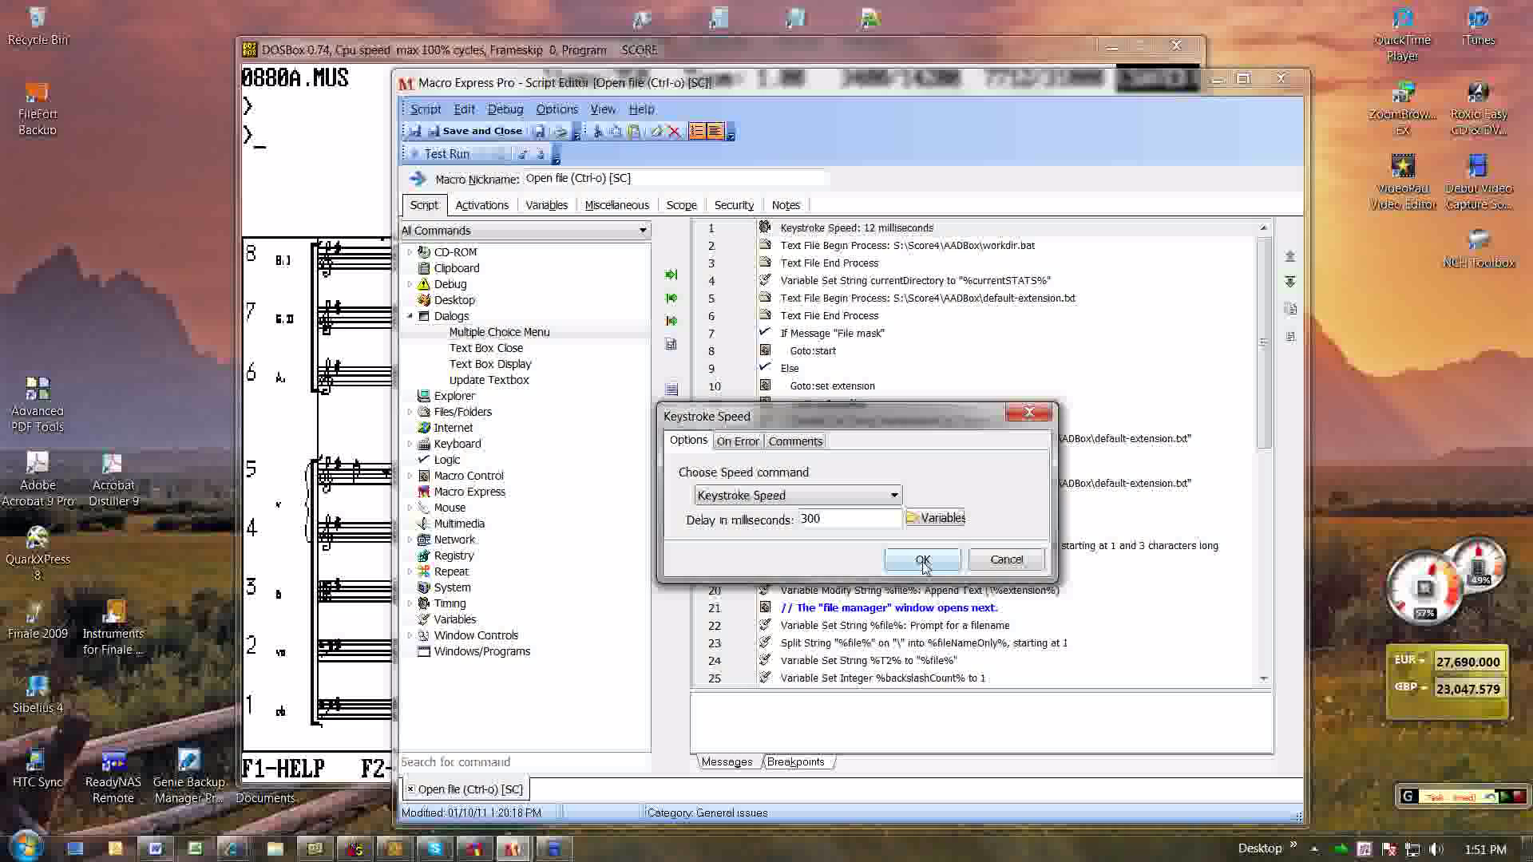
drag(870, 423, 939, 279)
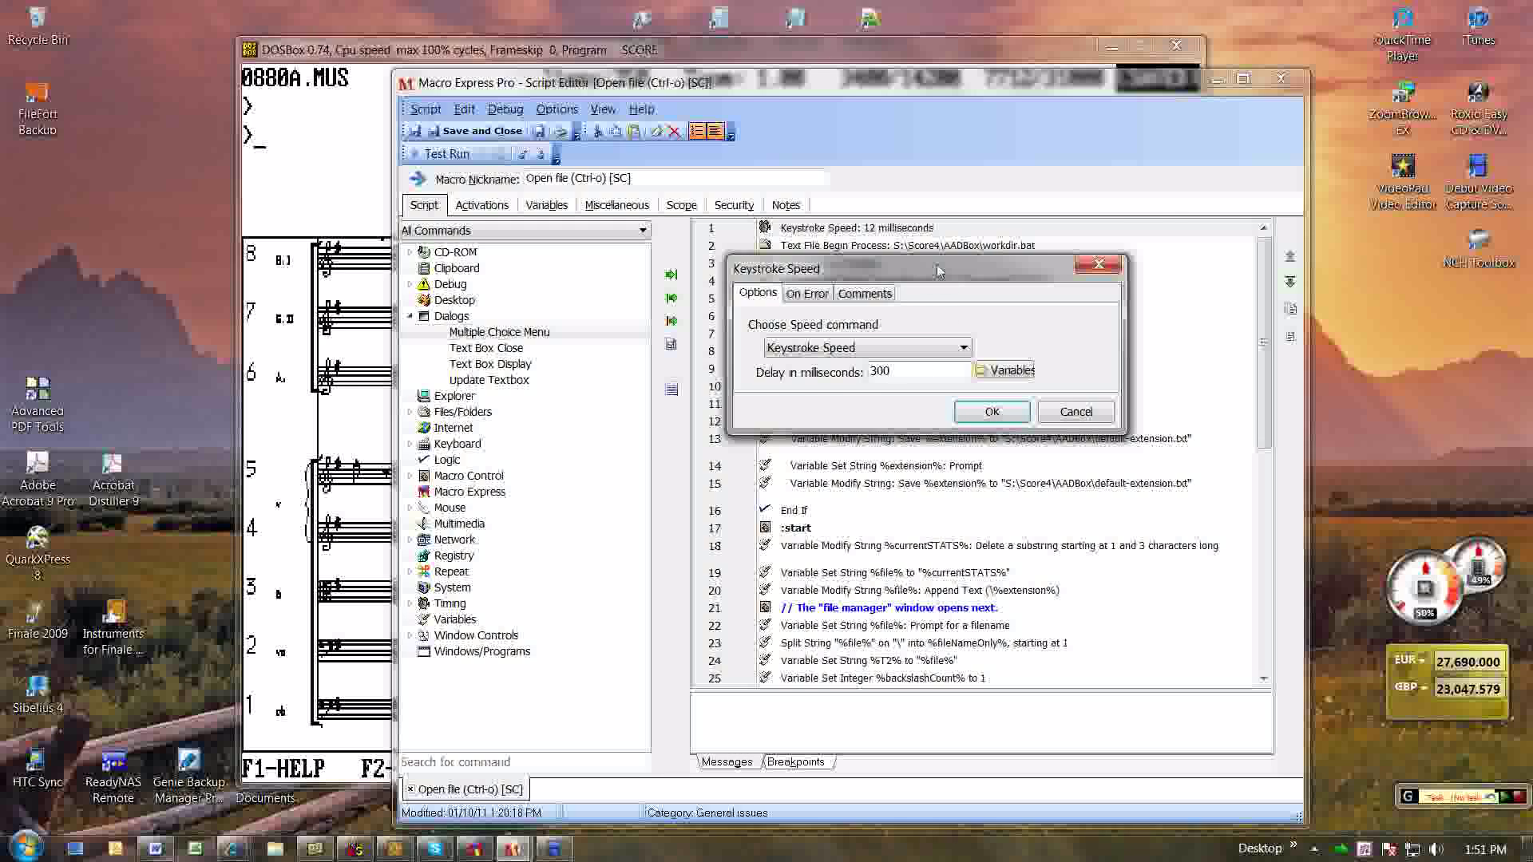
drag(932, 268, 962, 166)
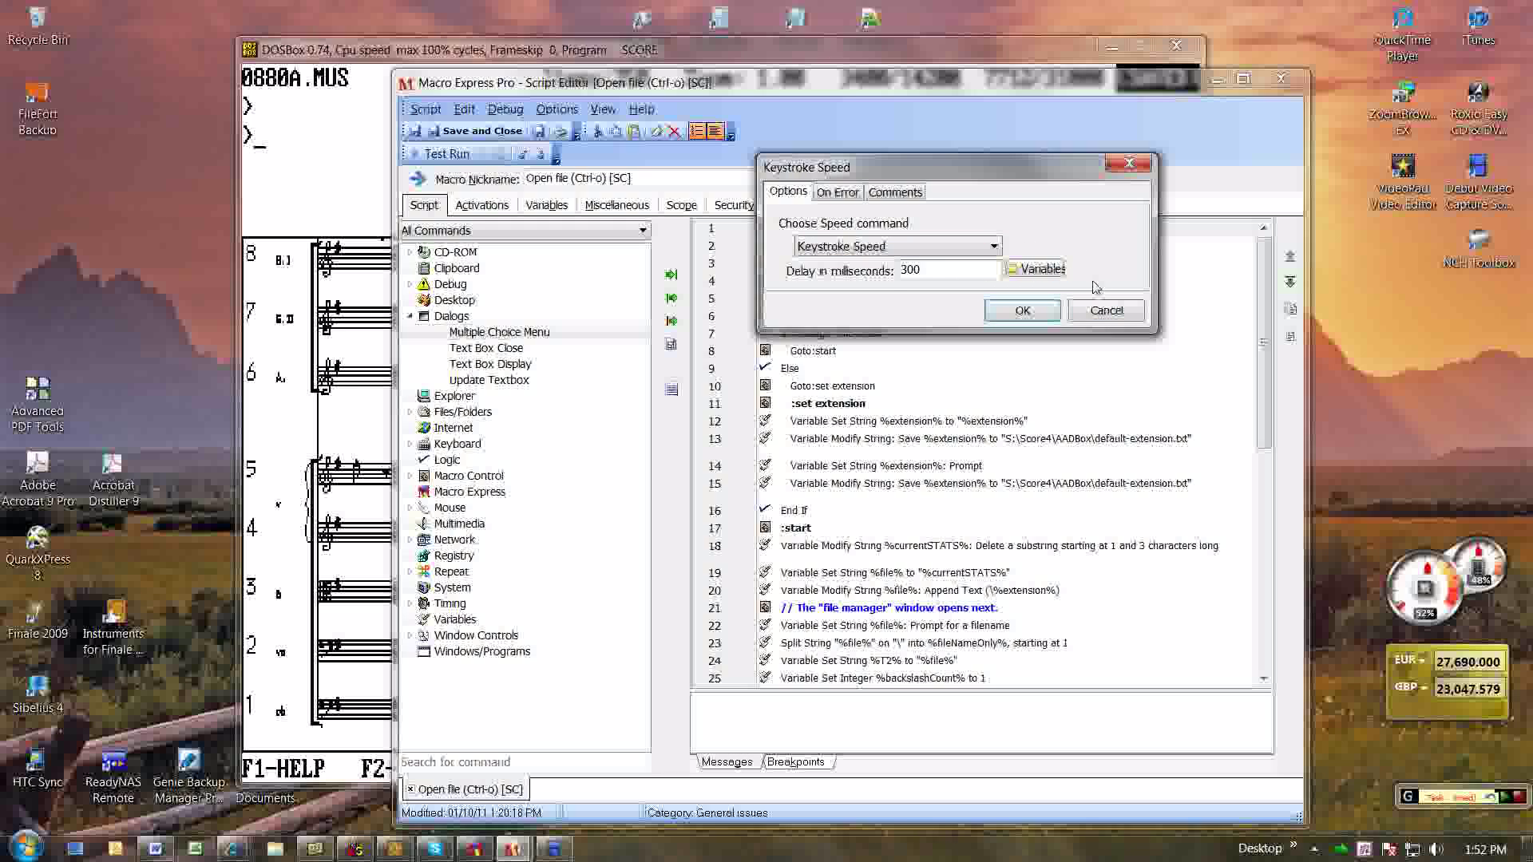
drag(1003, 164, 1152, 118)
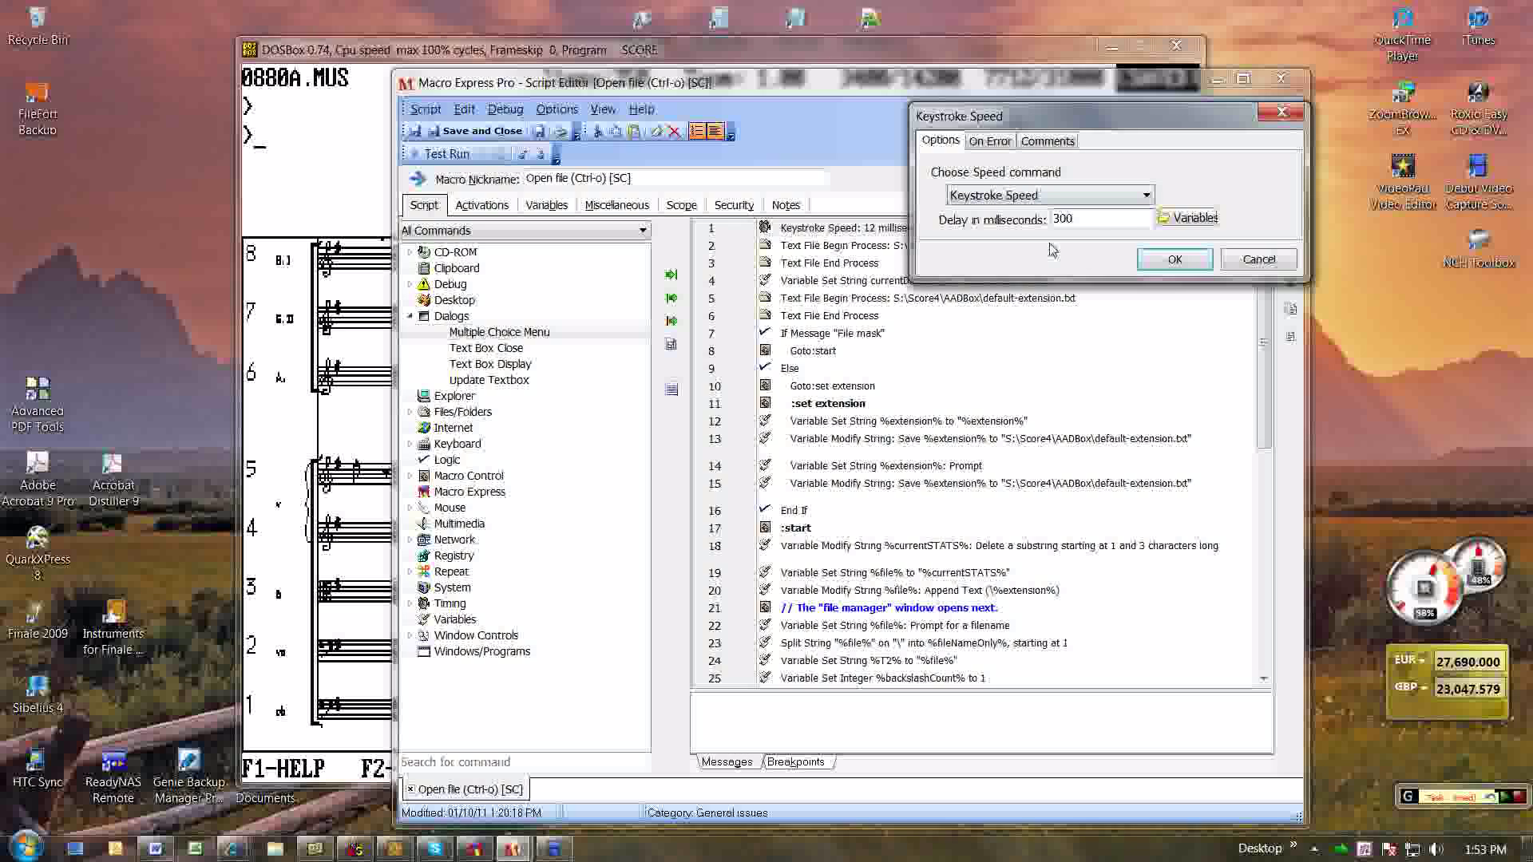
click(1174, 260)
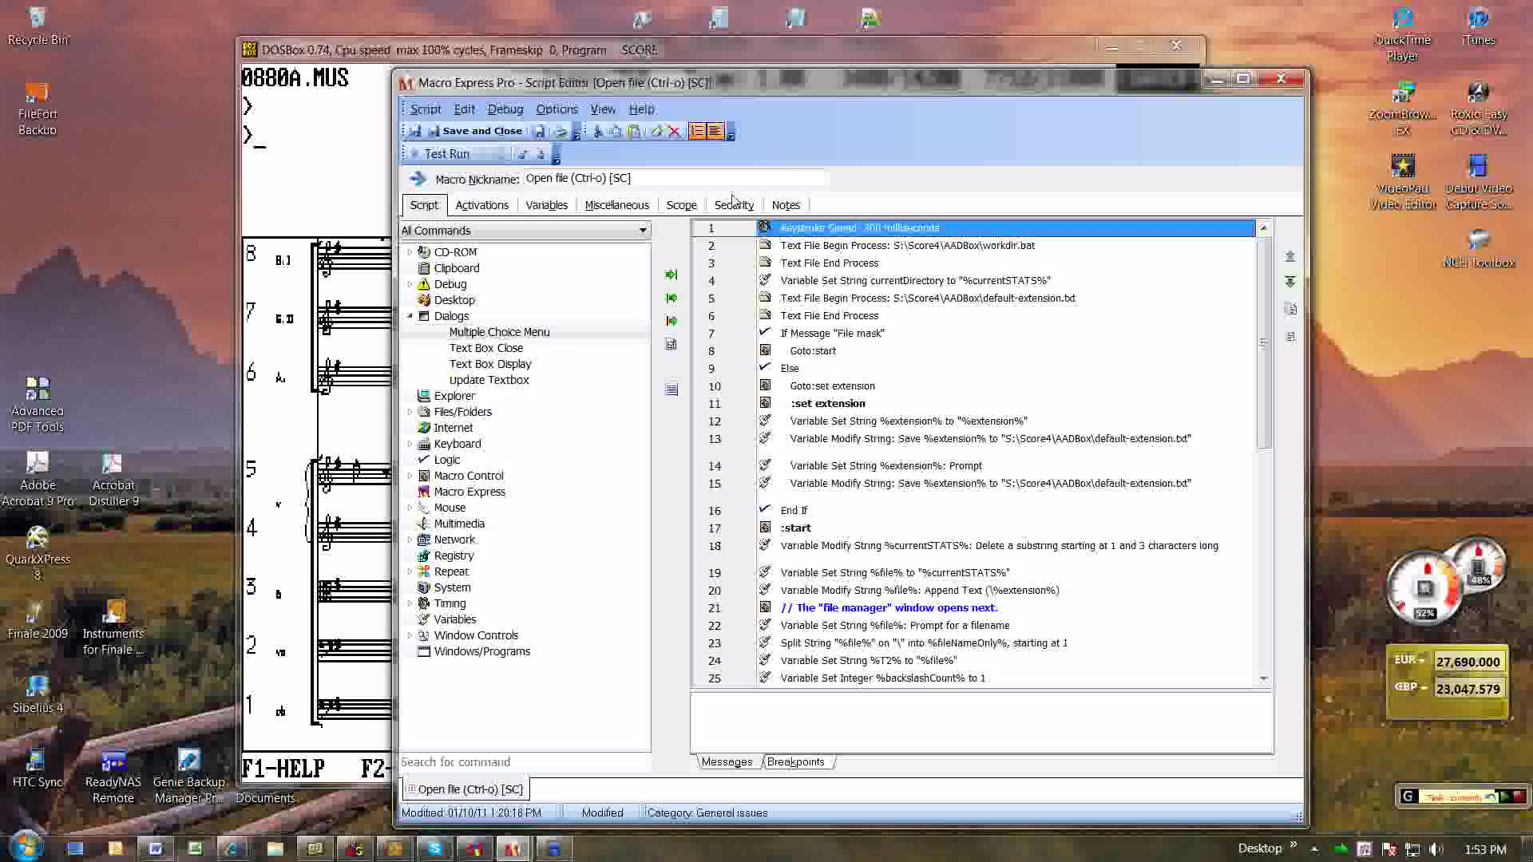
click(414, 130)
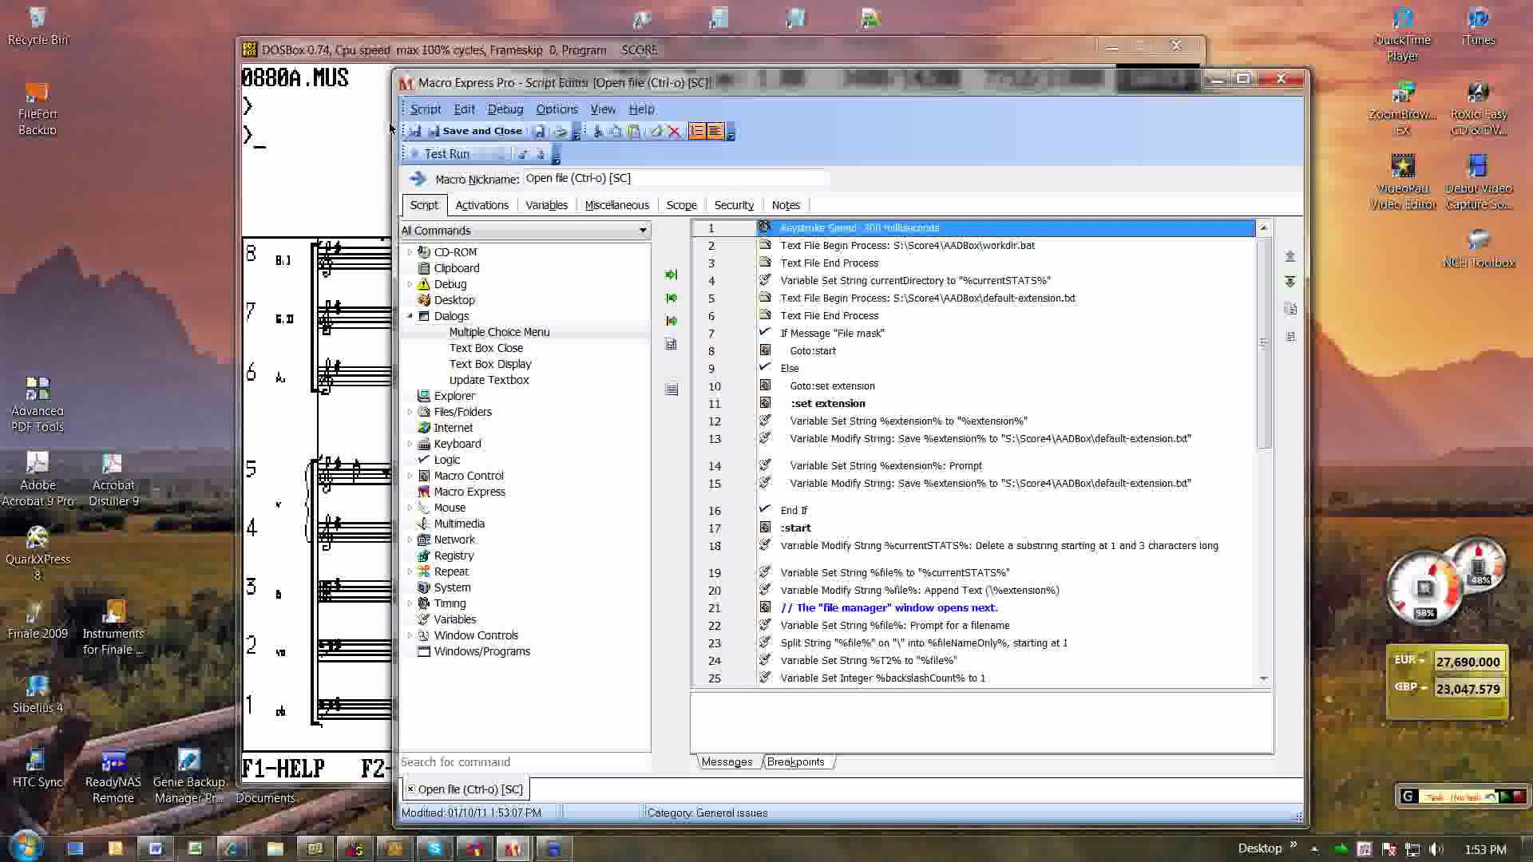
- Return to SCORE, run the Open file macro with the *.mus mask and choose 0303A.MUS from the A2 folder
click(349, 50)
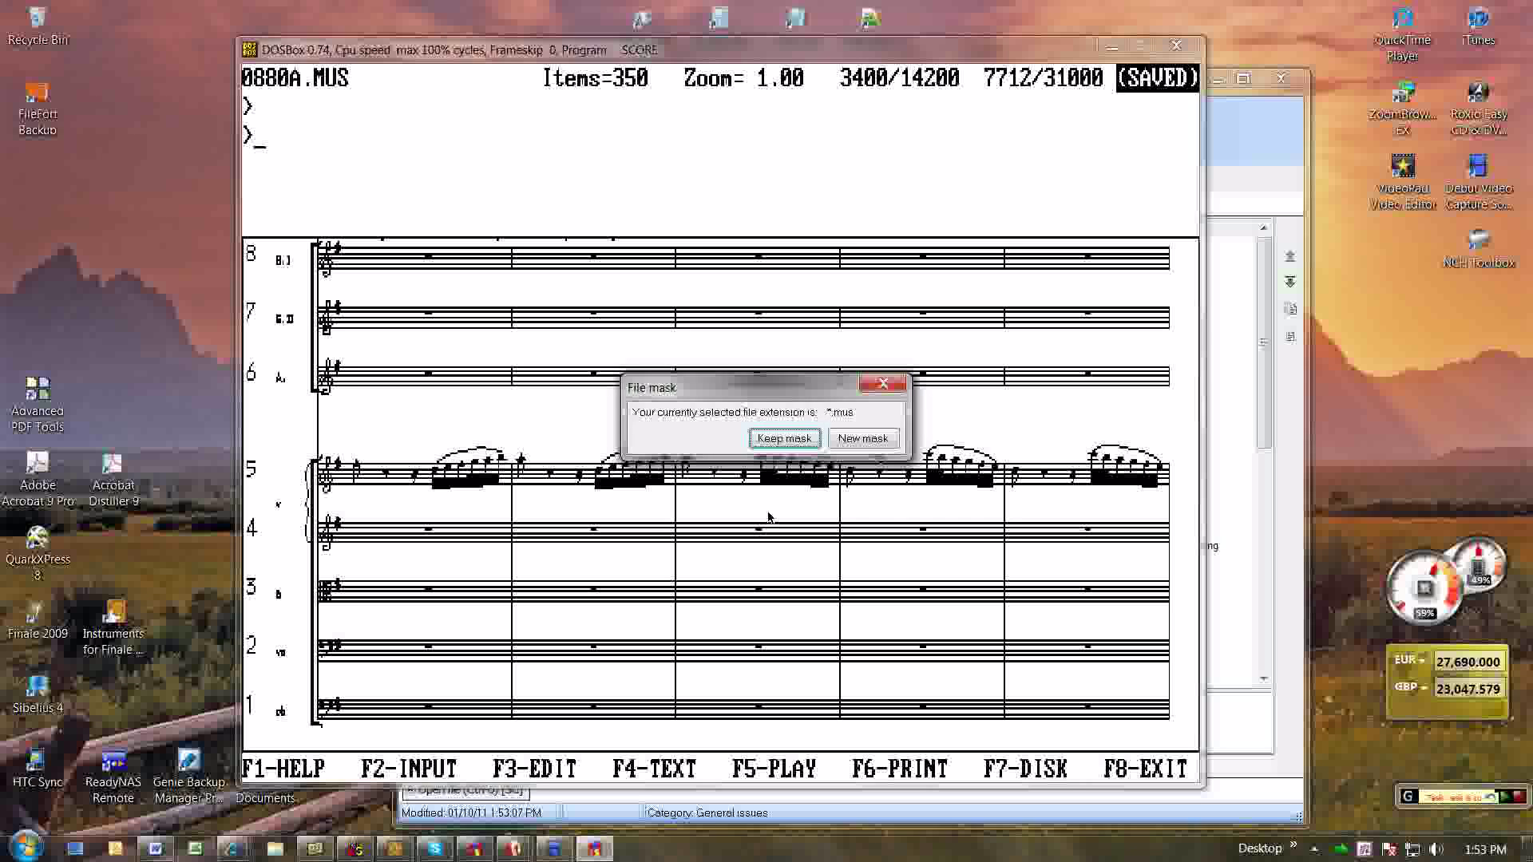
key(Return)
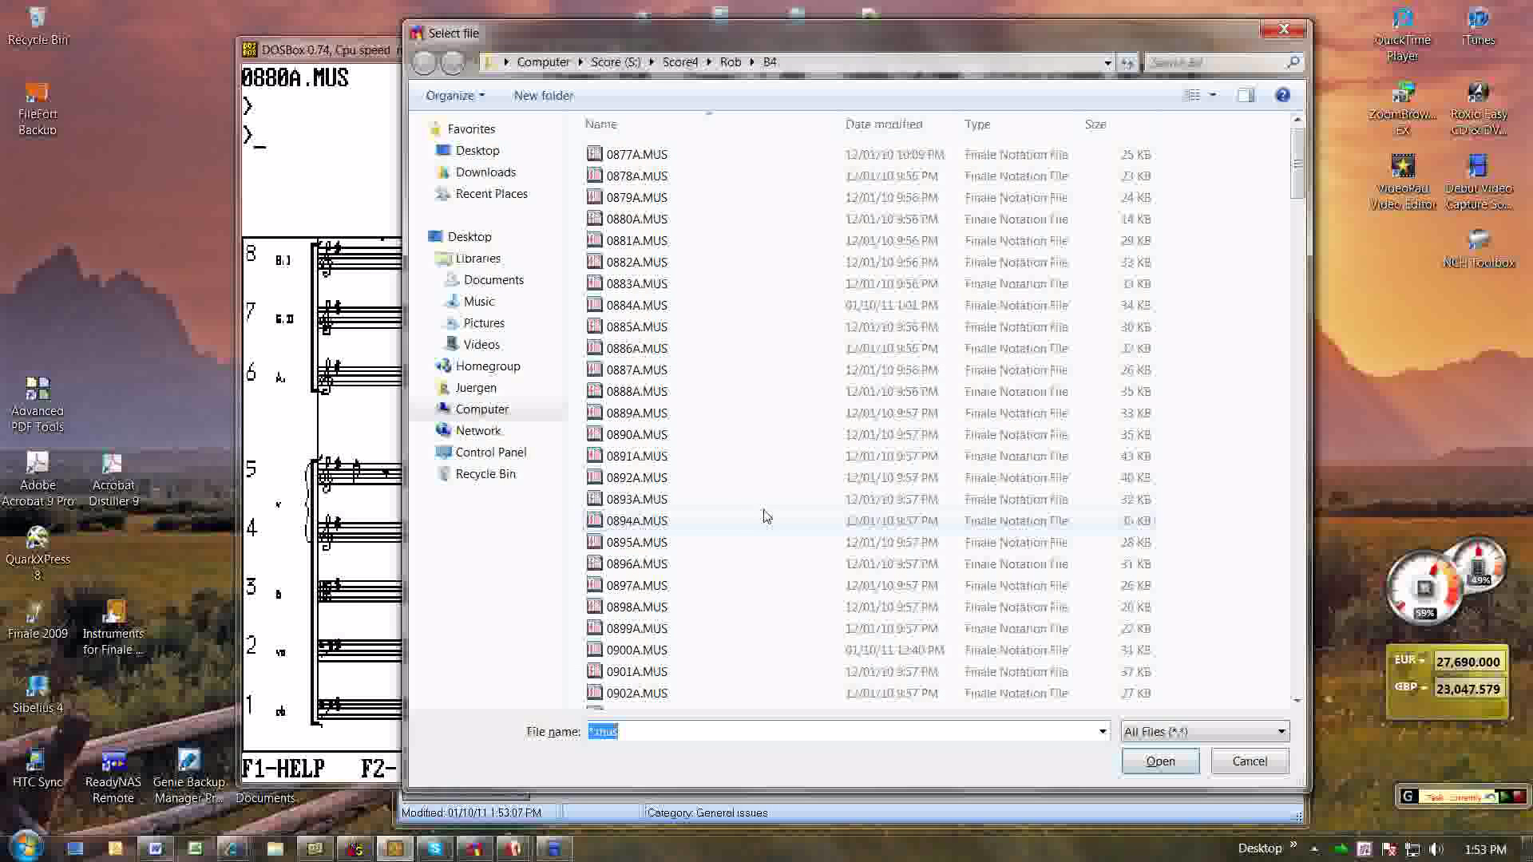
click(753, 62)
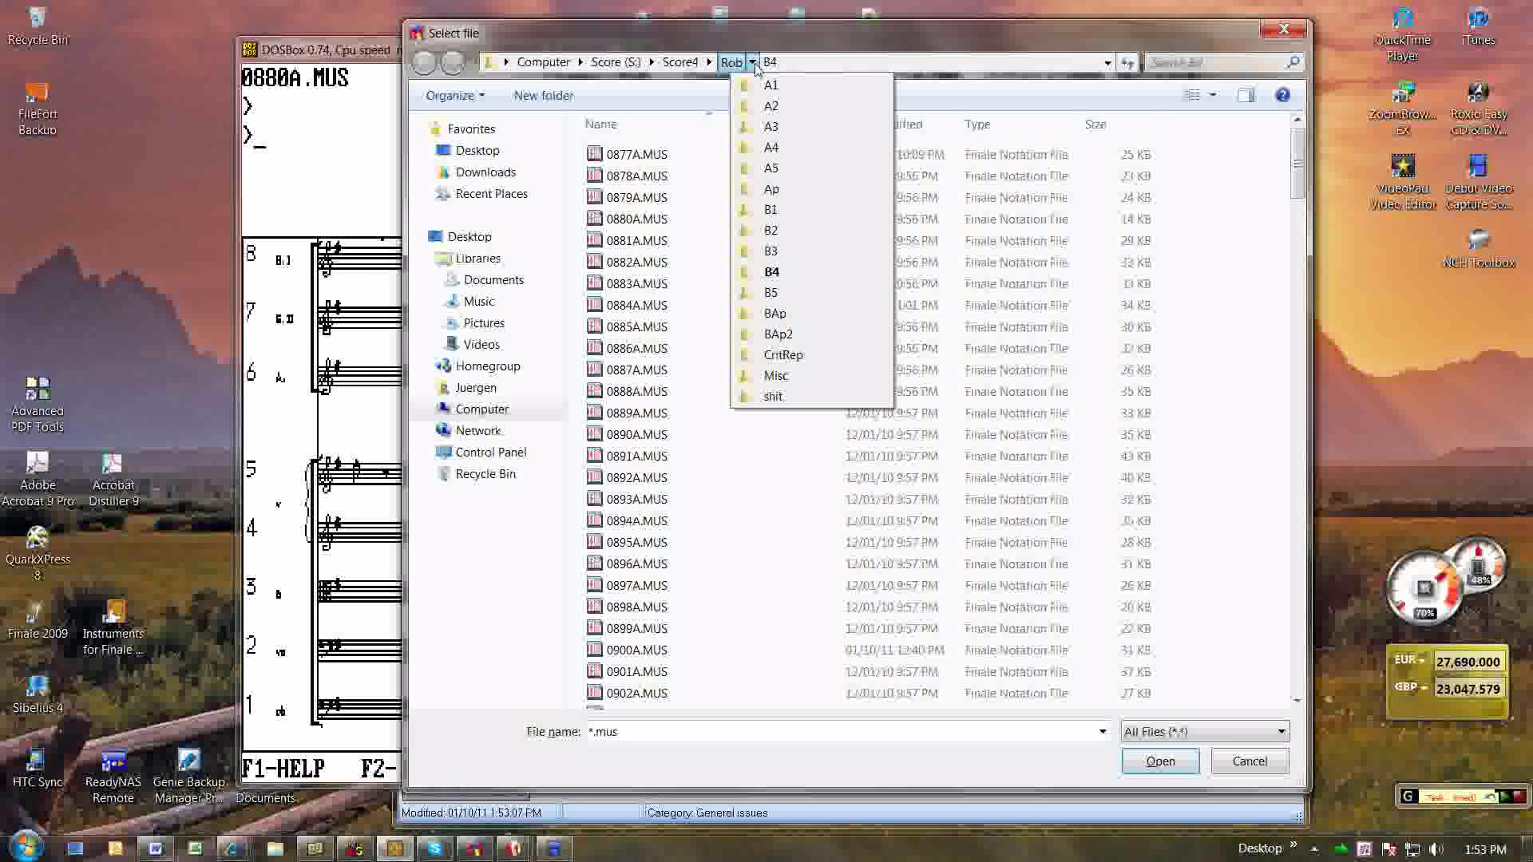
click(771, 106)
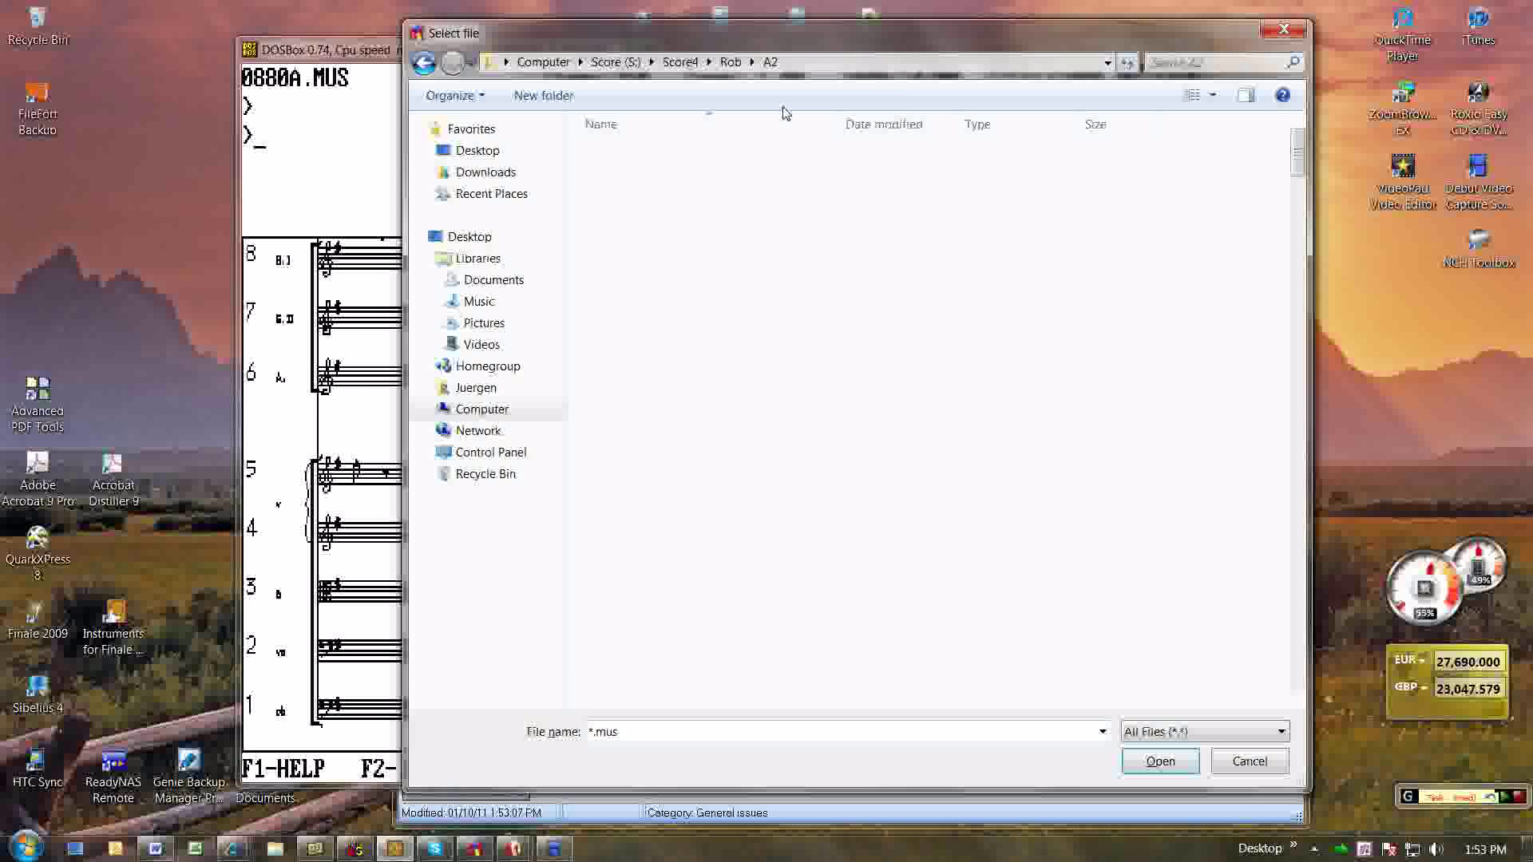
click(630, 523)
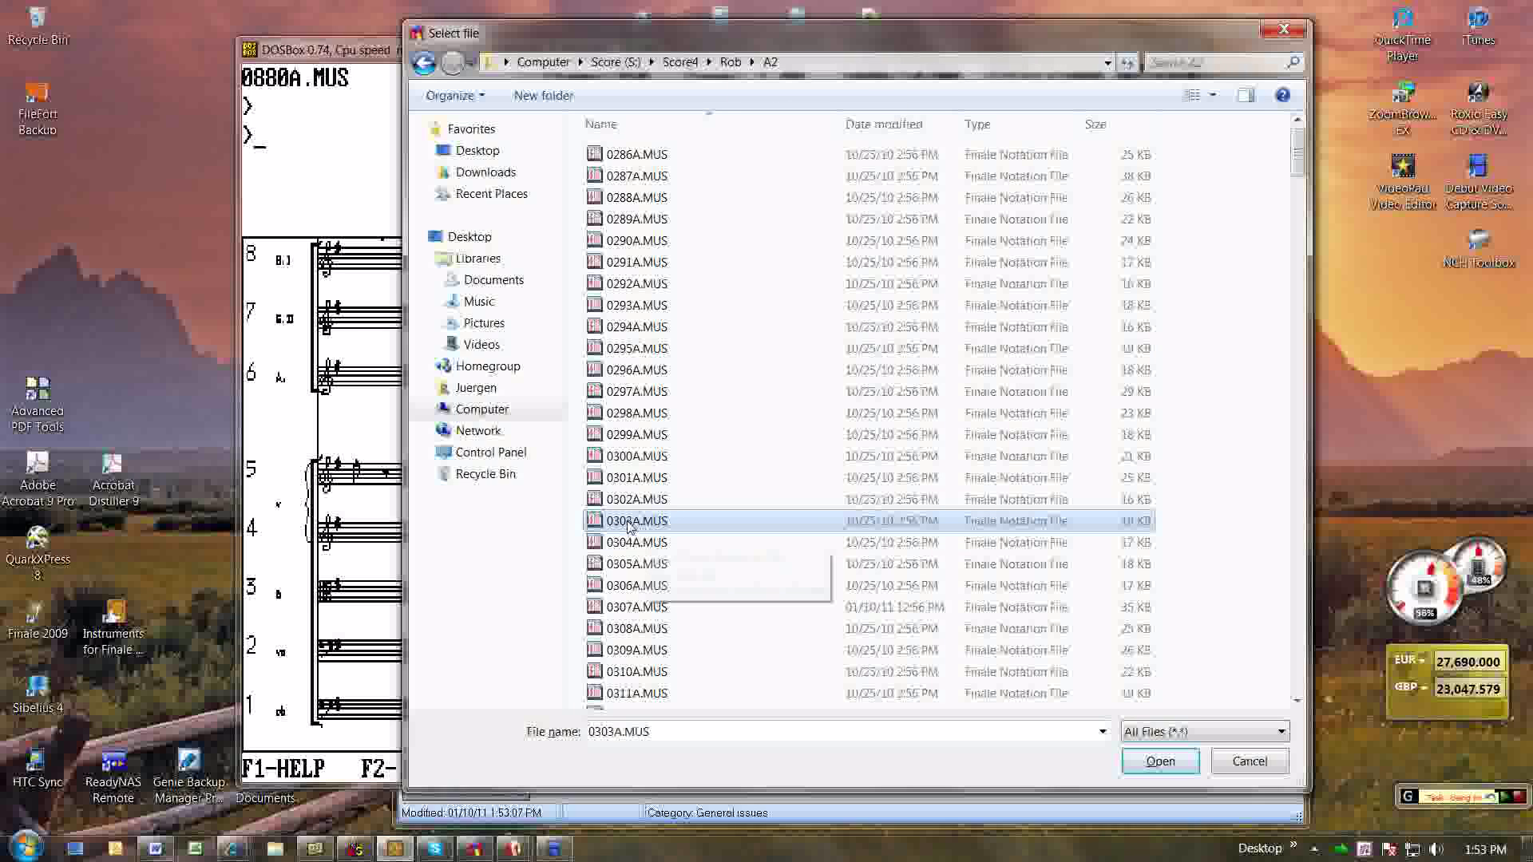
click(1159, 761)
- Enter sm at the SCORE prompt and set the default directory to S:\Score4\Rob\A2 in disk mode
key(Return)
key(Return)
text(sm)
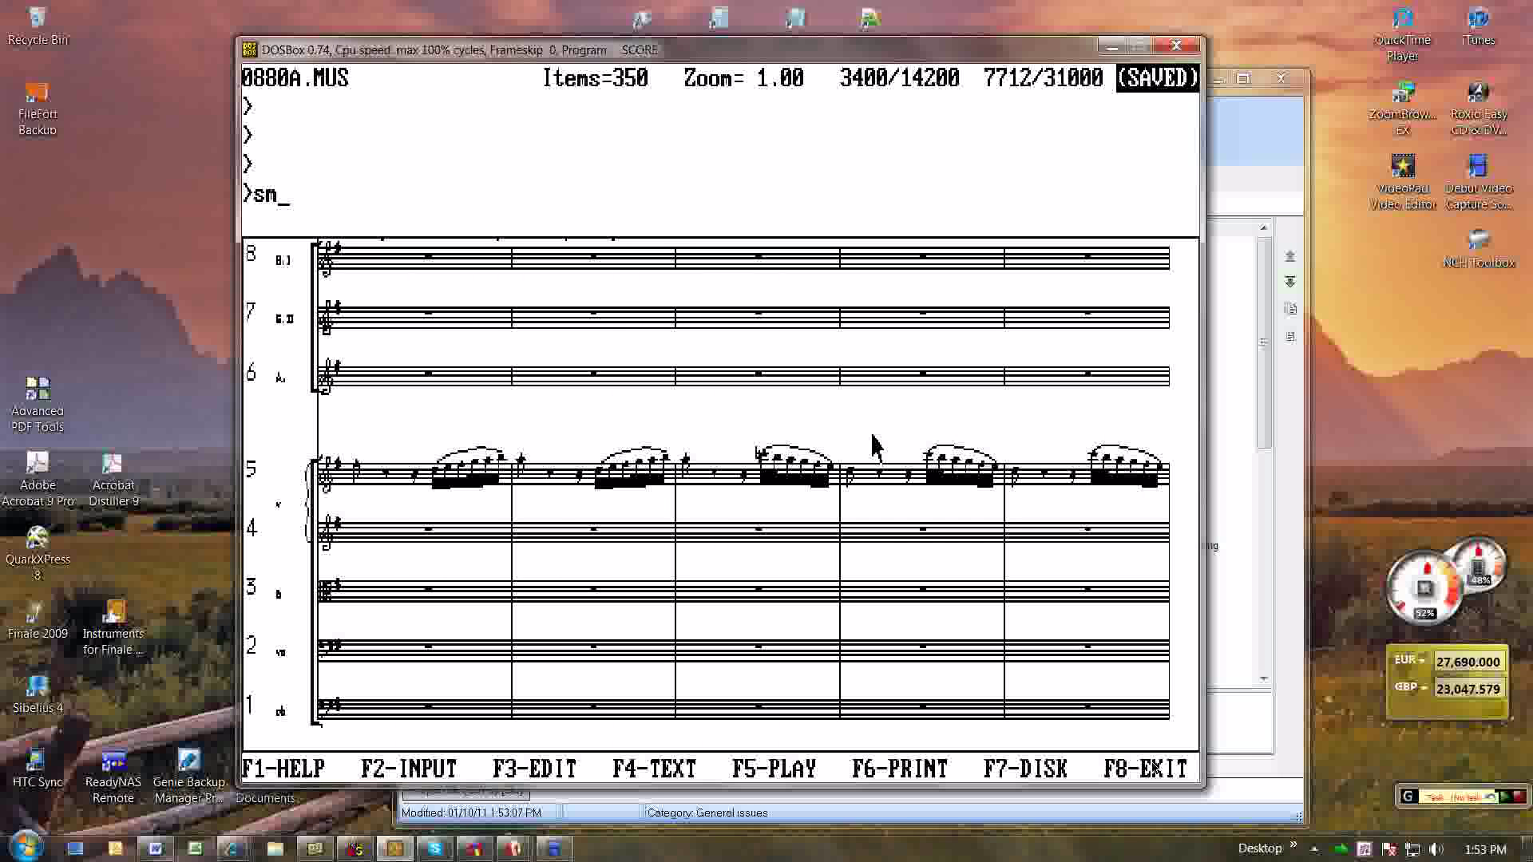
key(F7)
key(F7)
text(S:\)
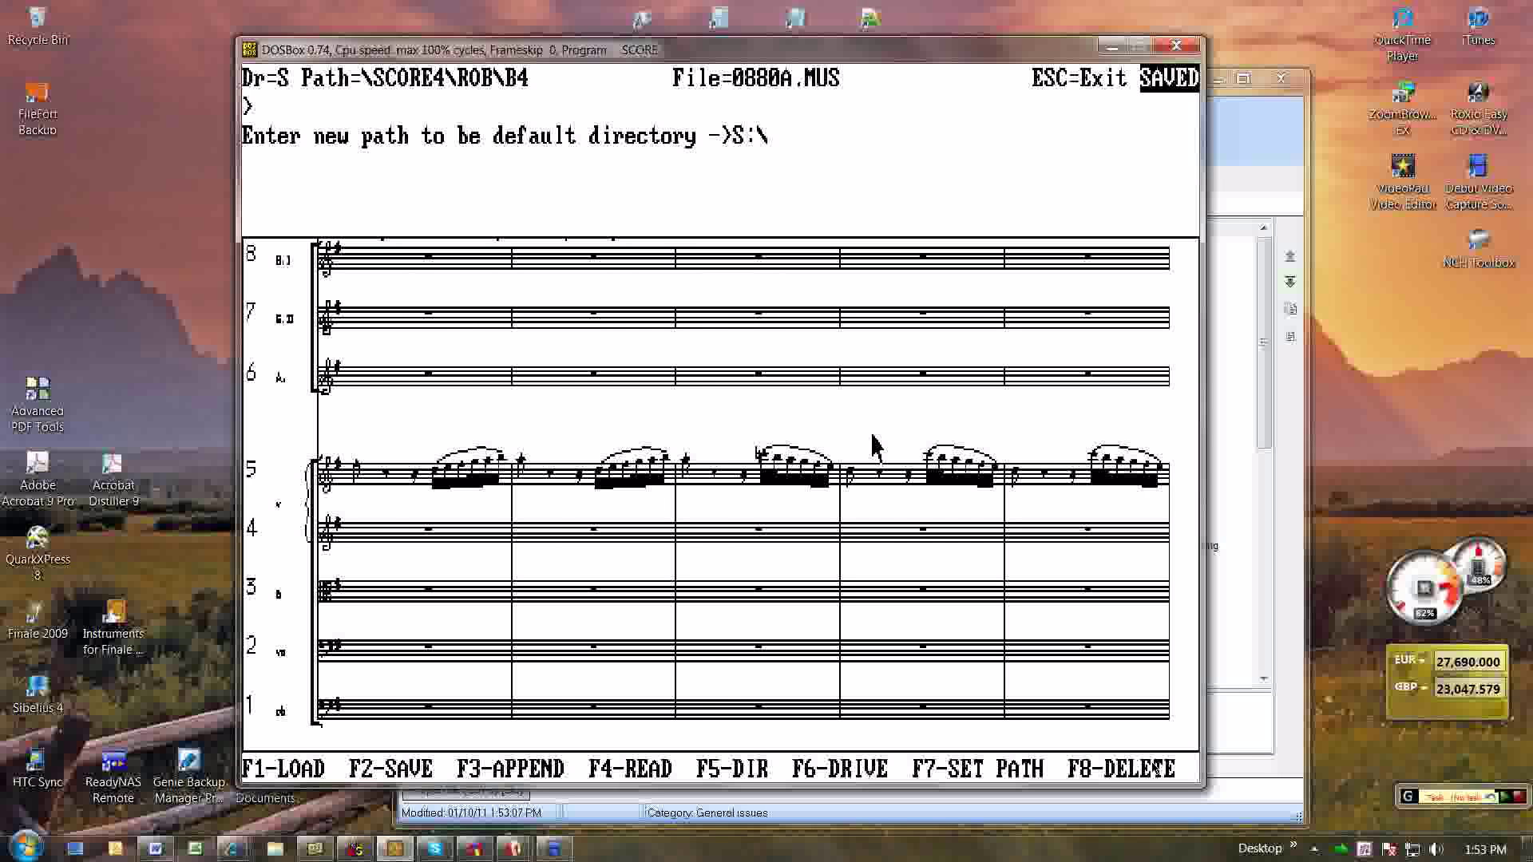
text(Score4\)
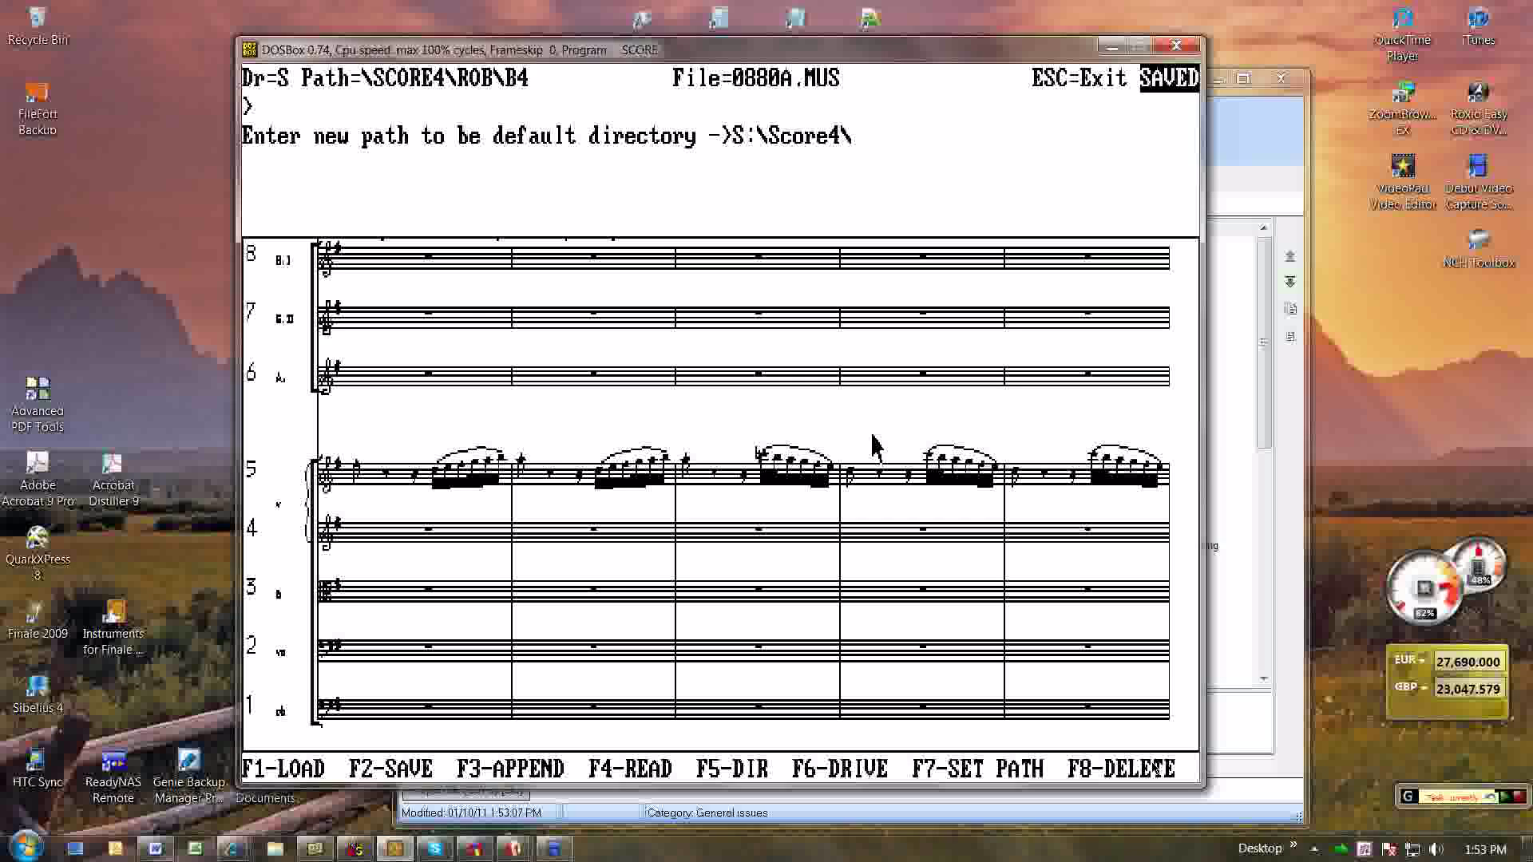
text(Rob\A2)
key(Return)
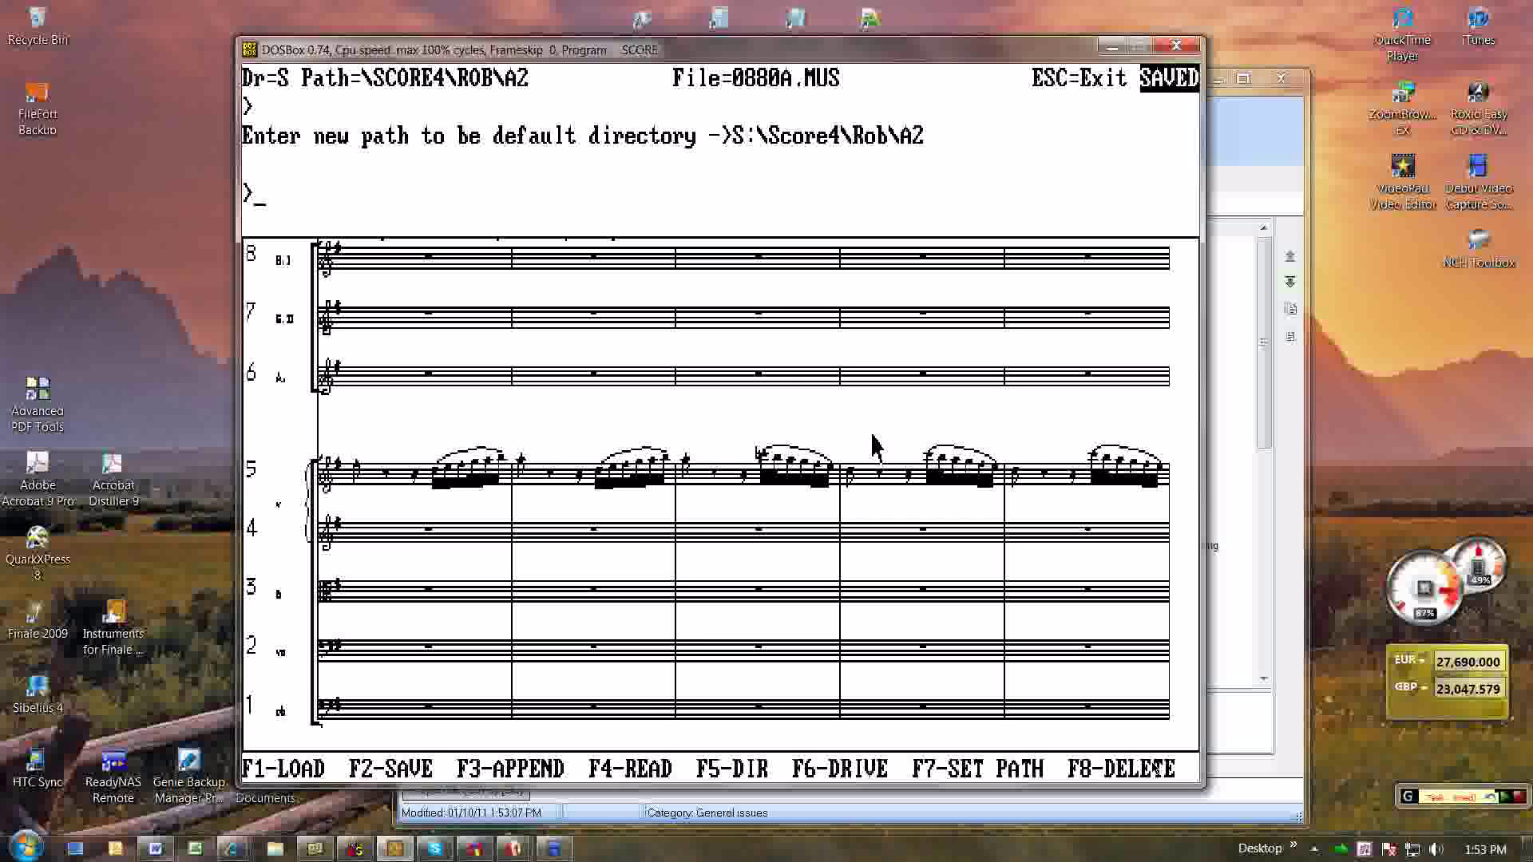
- Leave disk mode and load the file with the command g 0303A.MUS
key(Escape)
text(g 03)
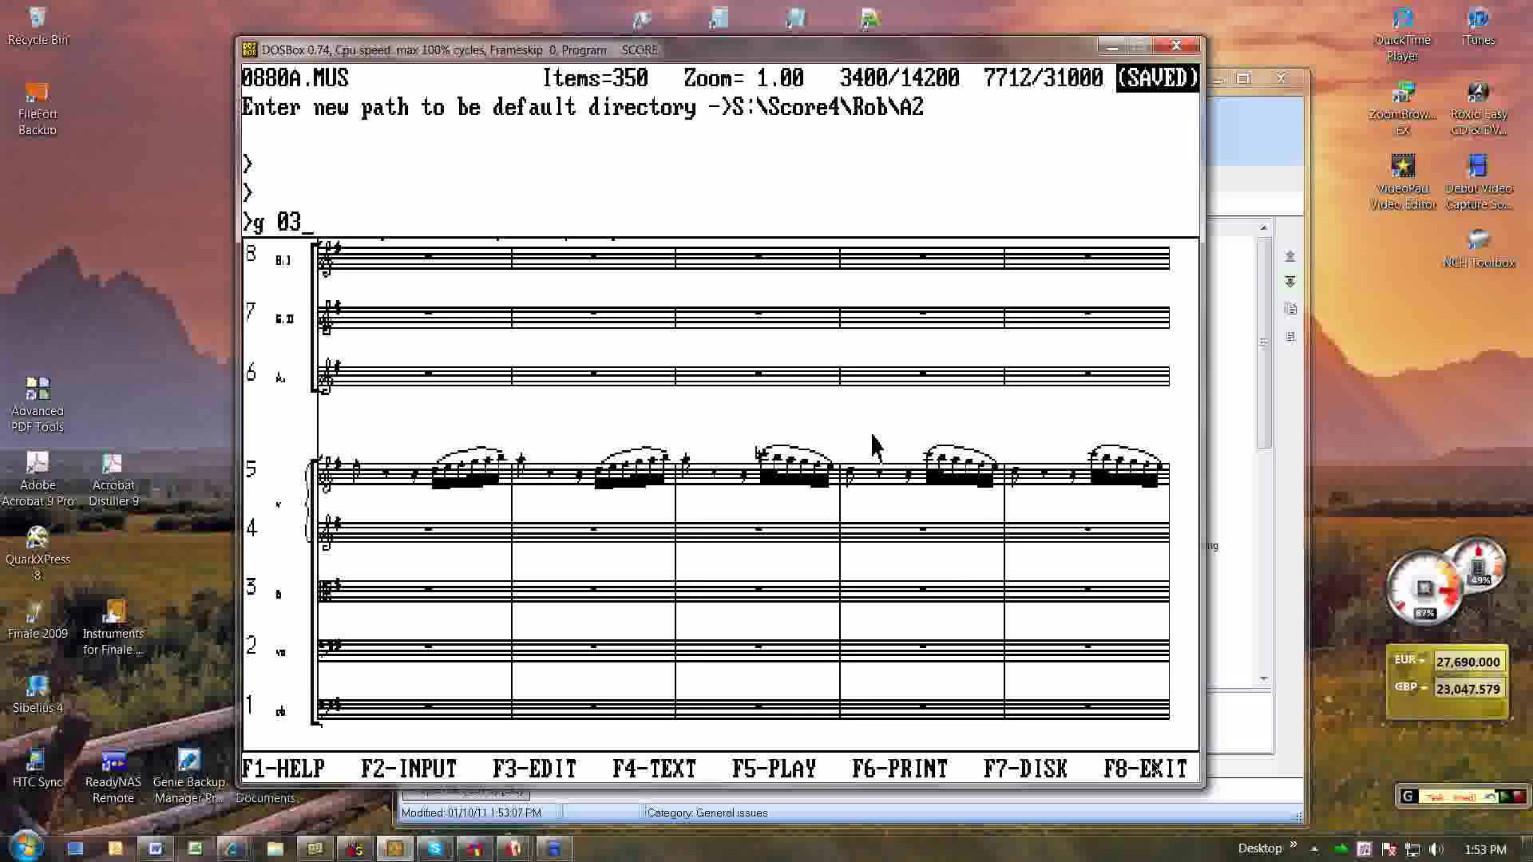
text(03A.MUS)
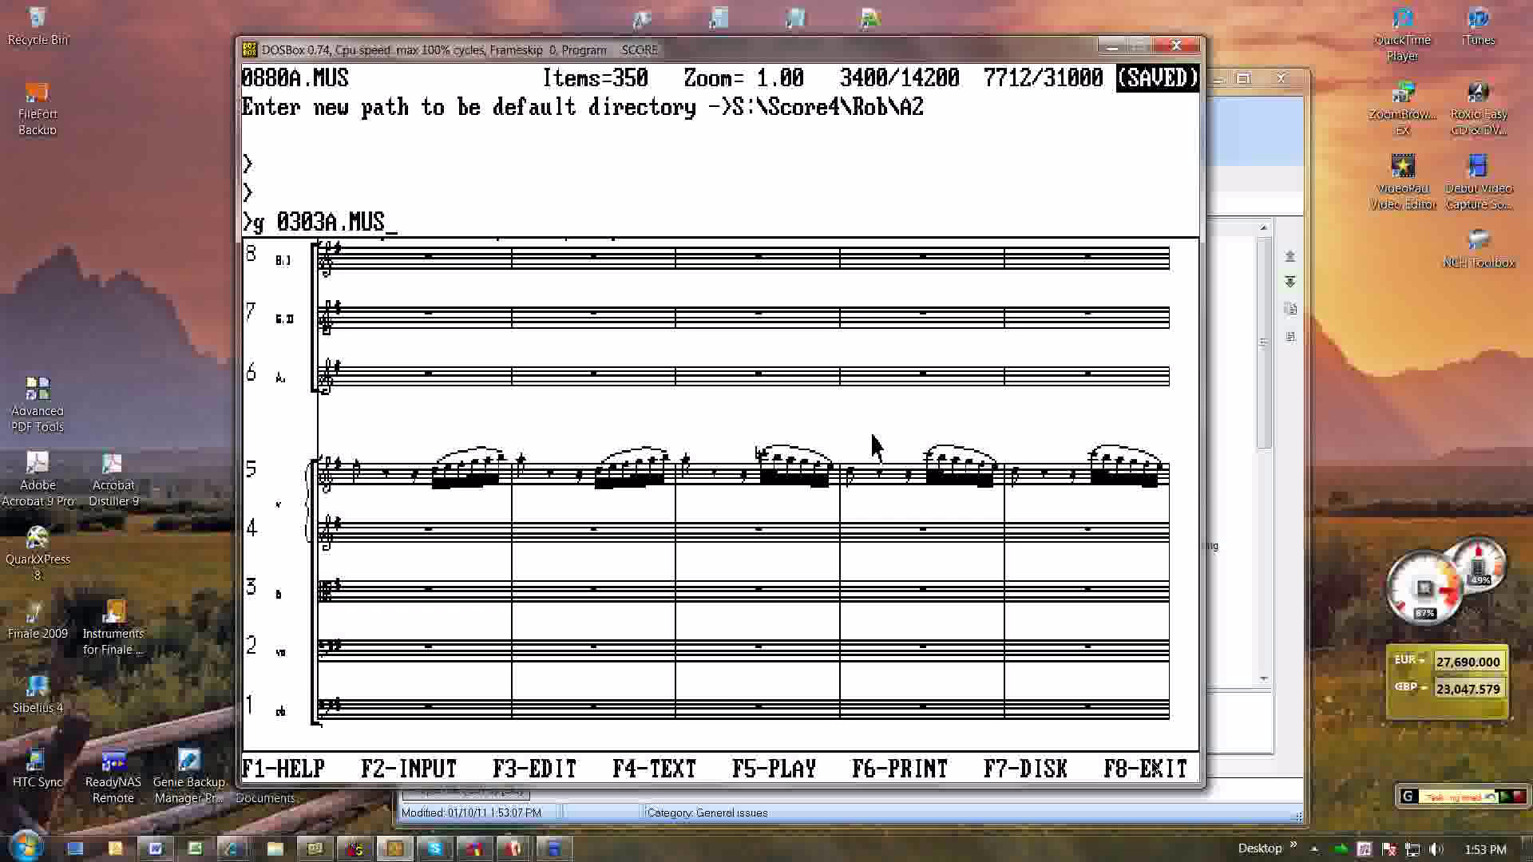
key(Return)
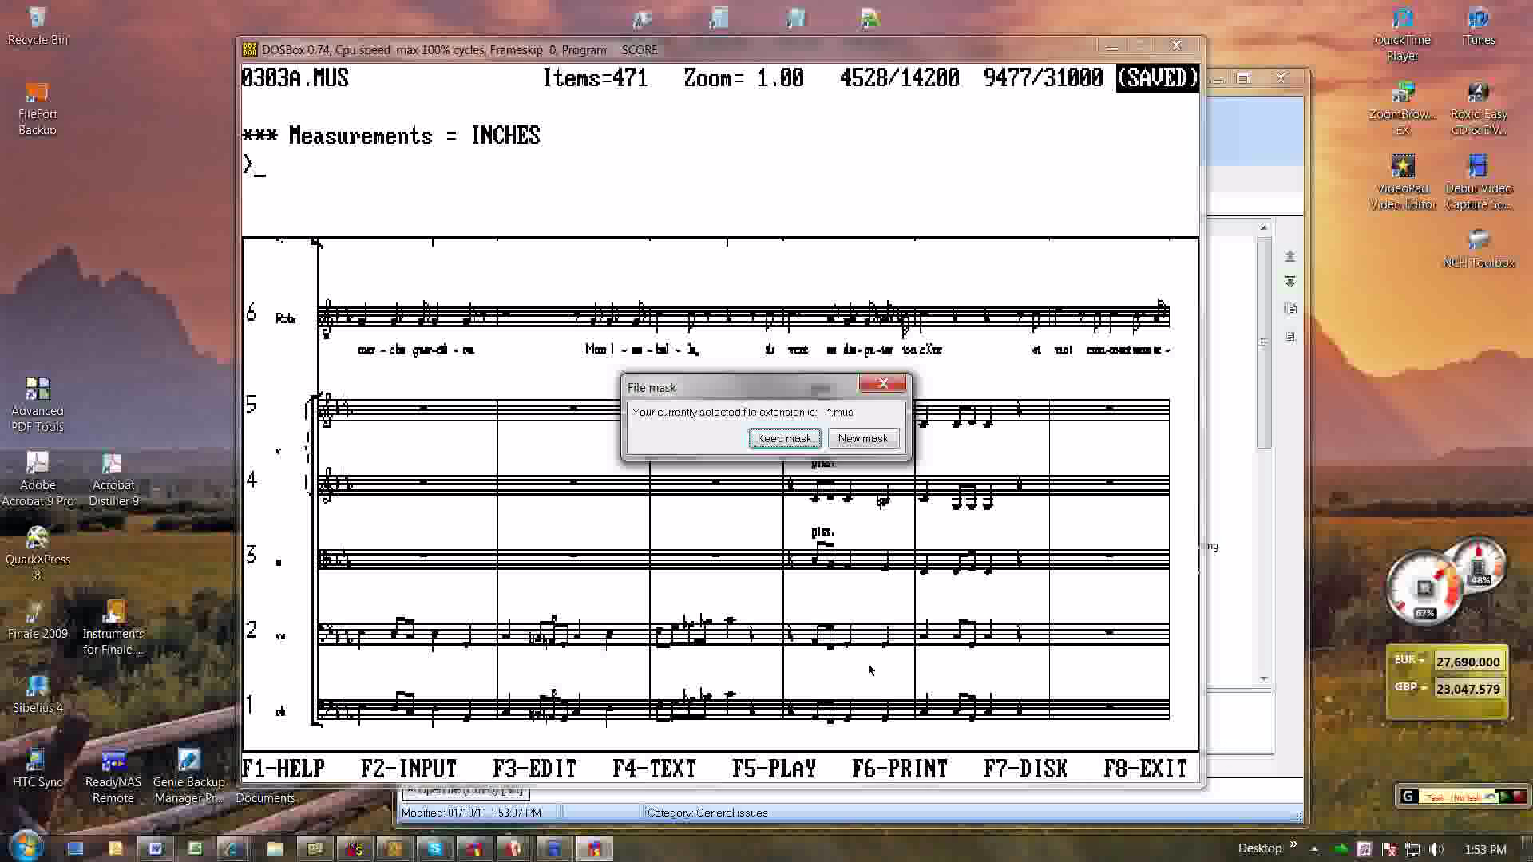
- Keep the *.mus mask and choose PA1019A.MUS from the BAp folder for opening
click(790, 440)
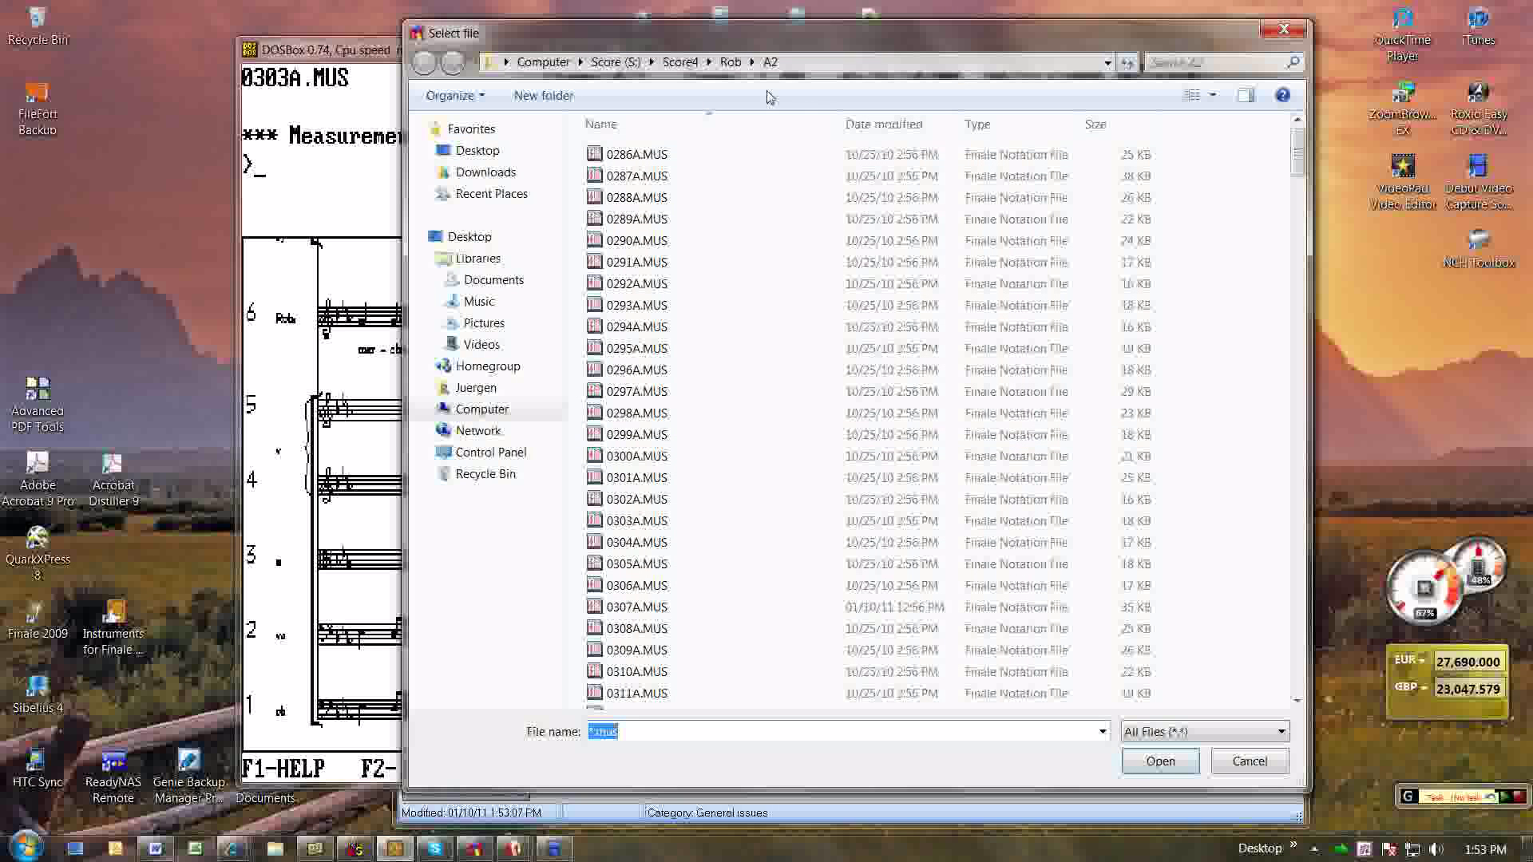
click(753, 62)
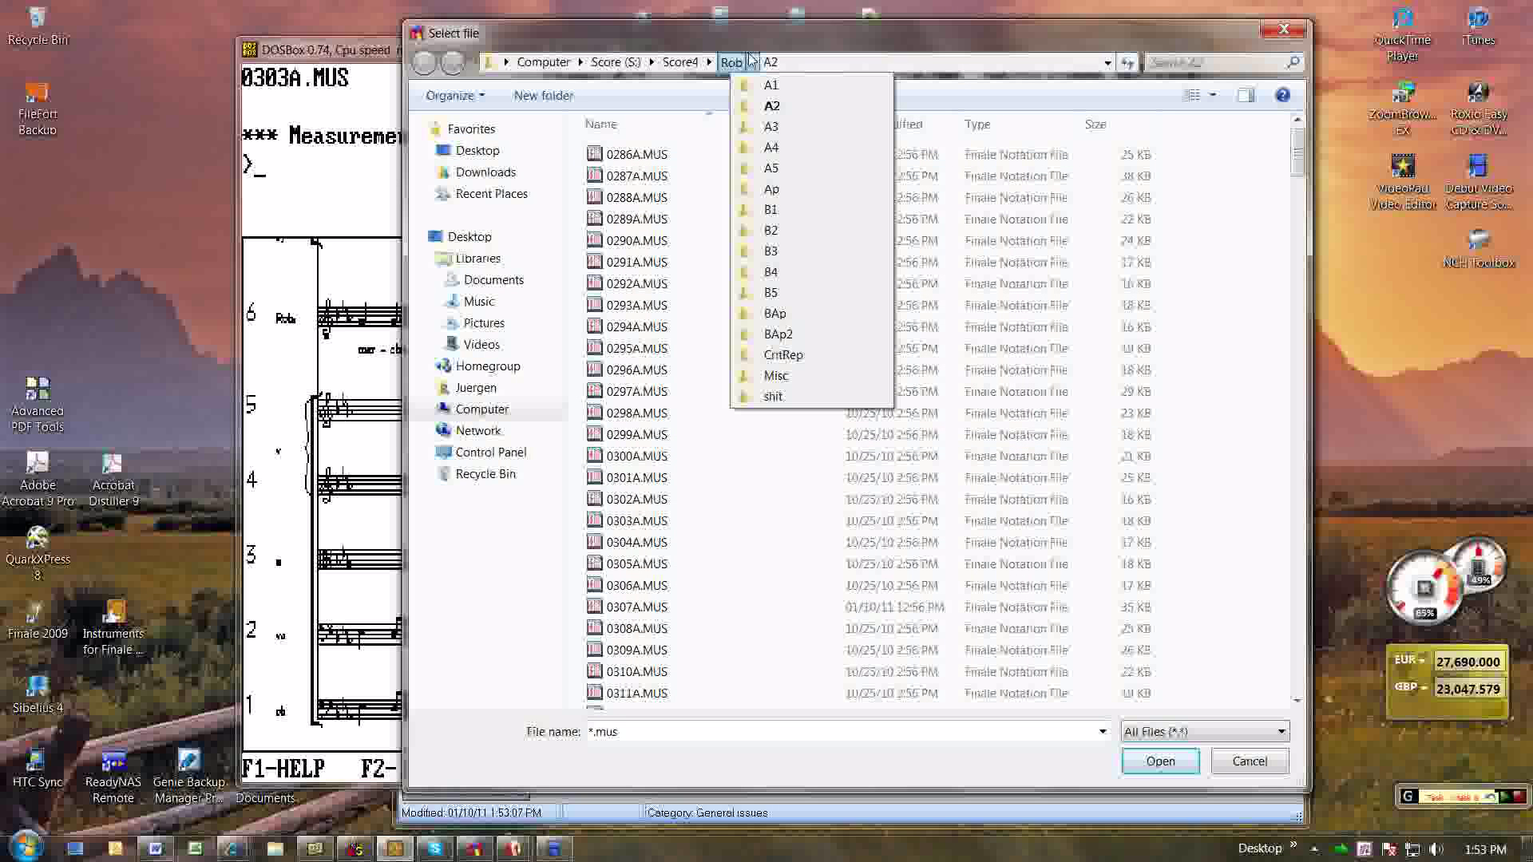
click(795, 315)
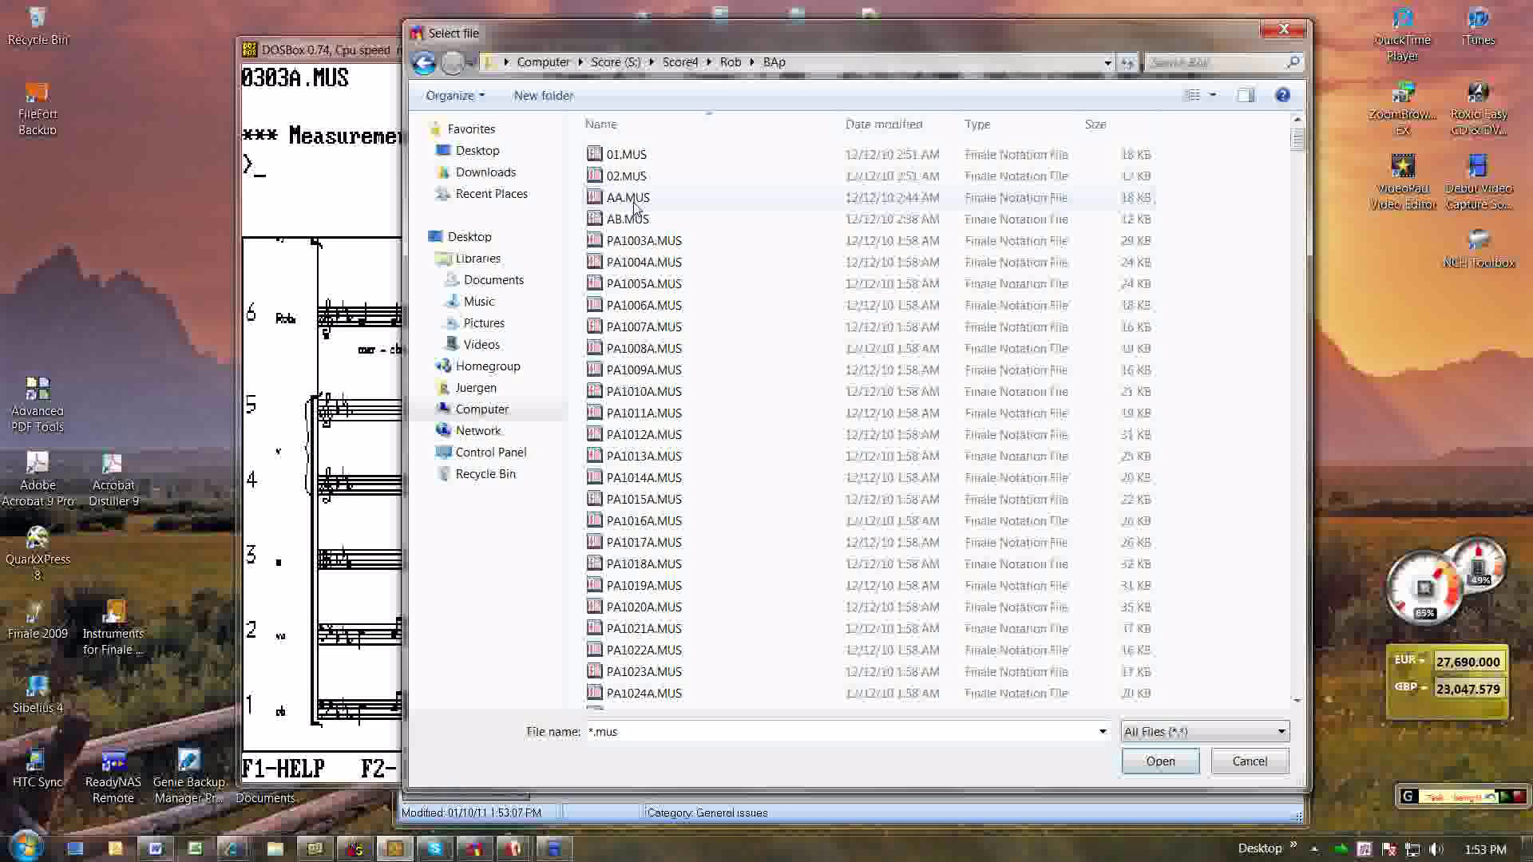
click(671, 589)
click(1160, 761)
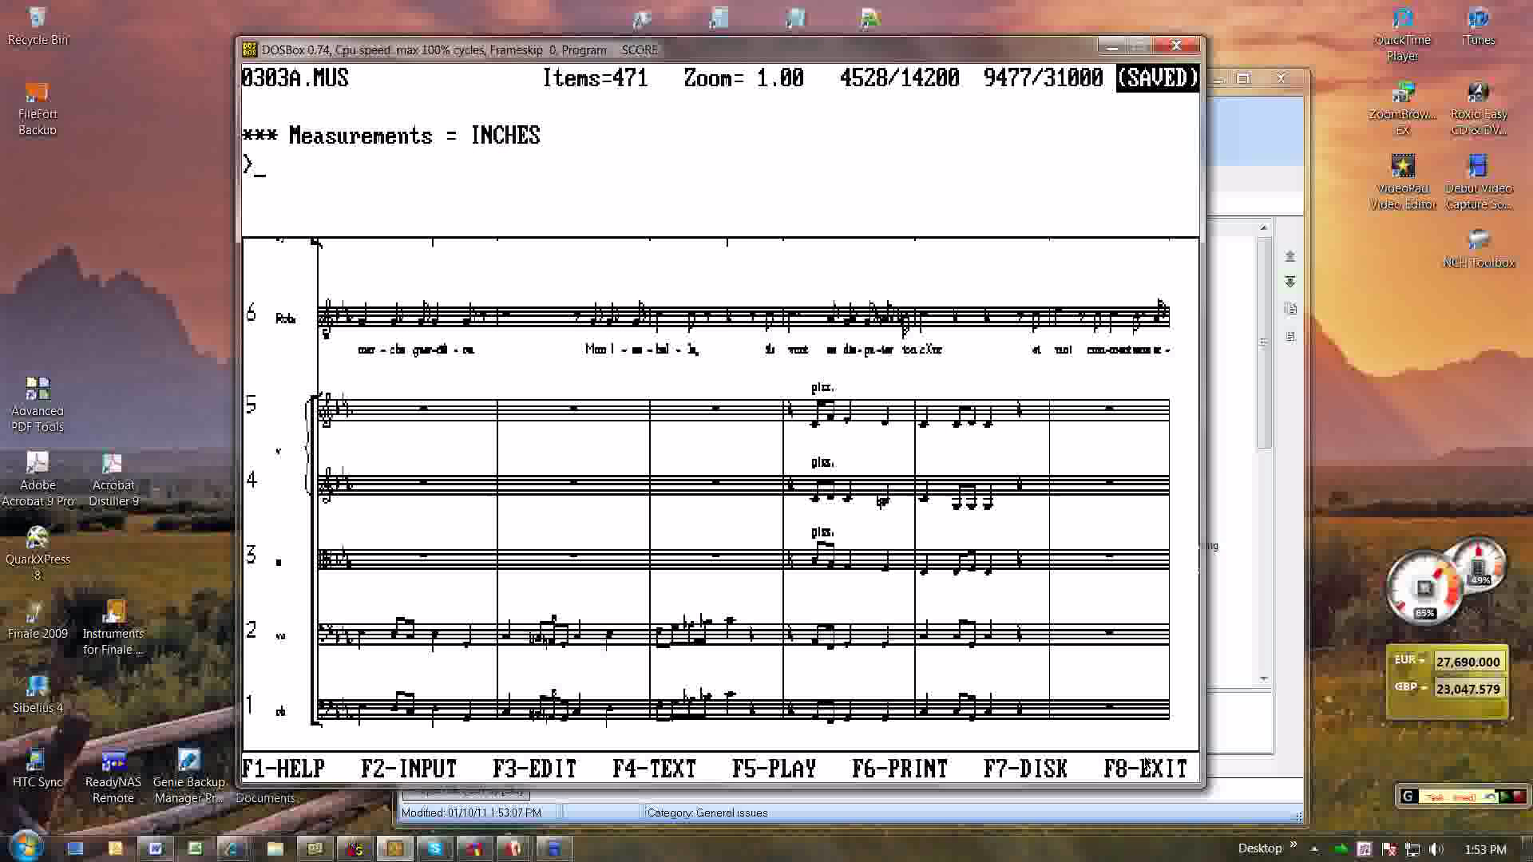
- Set SCORE's default directory to S:\Score4\Rob\BAp in disk mode
key(Return)
key(Return)
text(s)
key(Return)
key(F7)
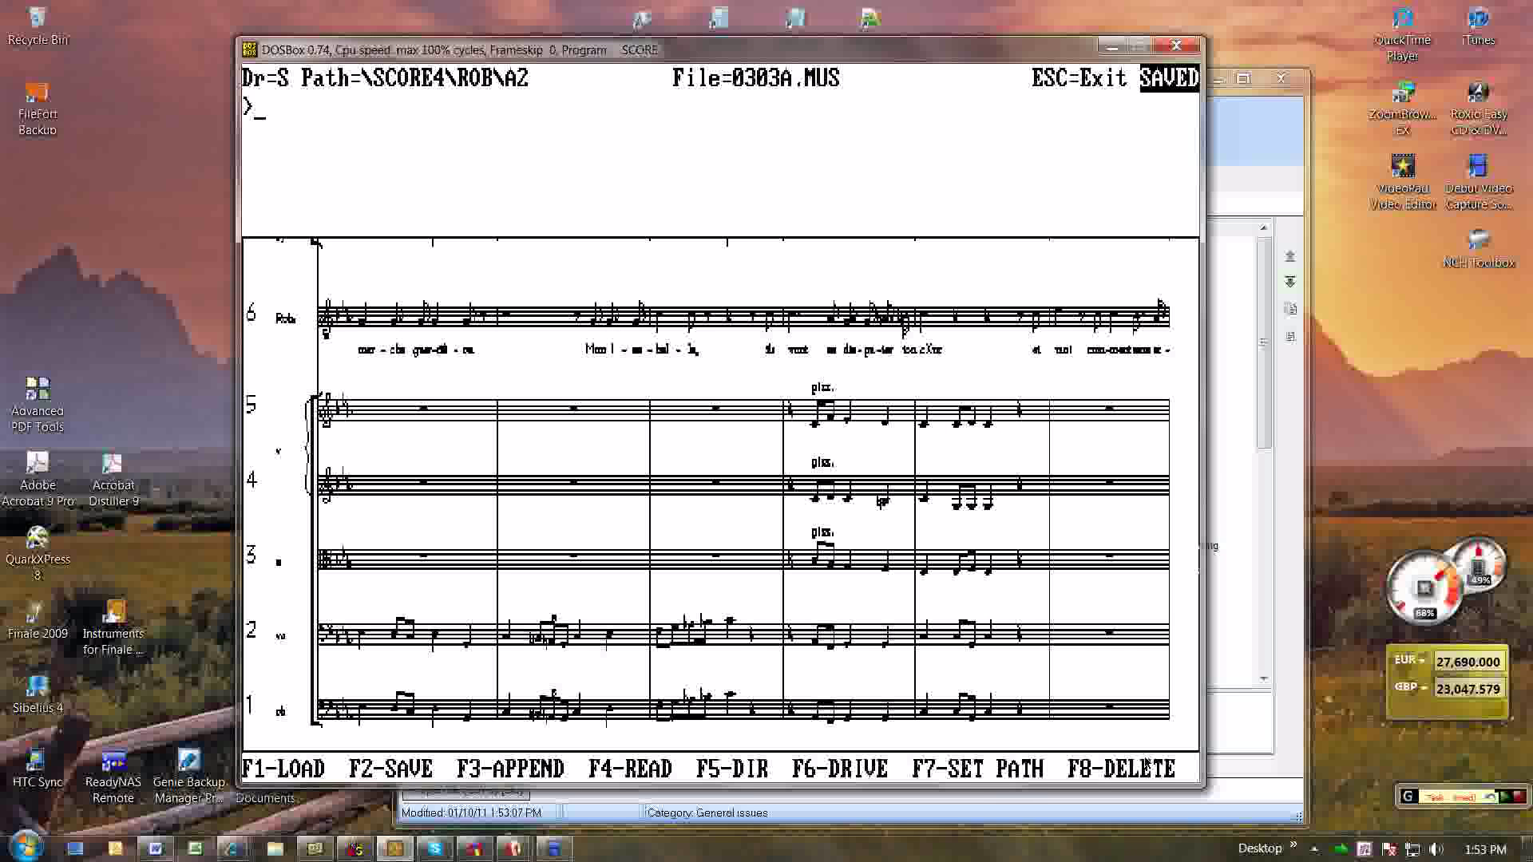
key(F7)
text(S:\Sco)
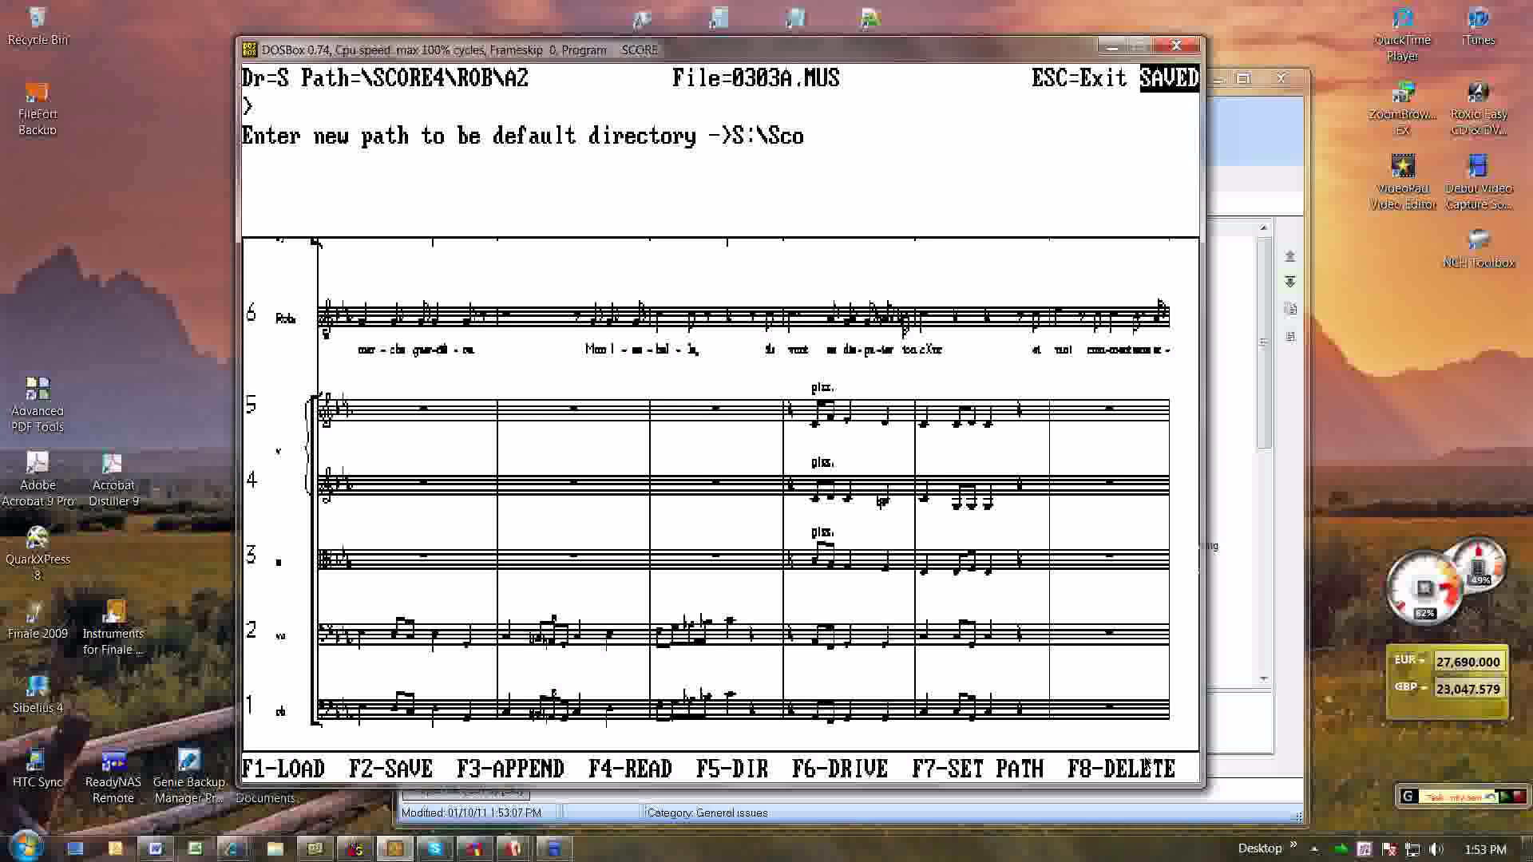
text(re4\Rob\BAp)
key(Return)
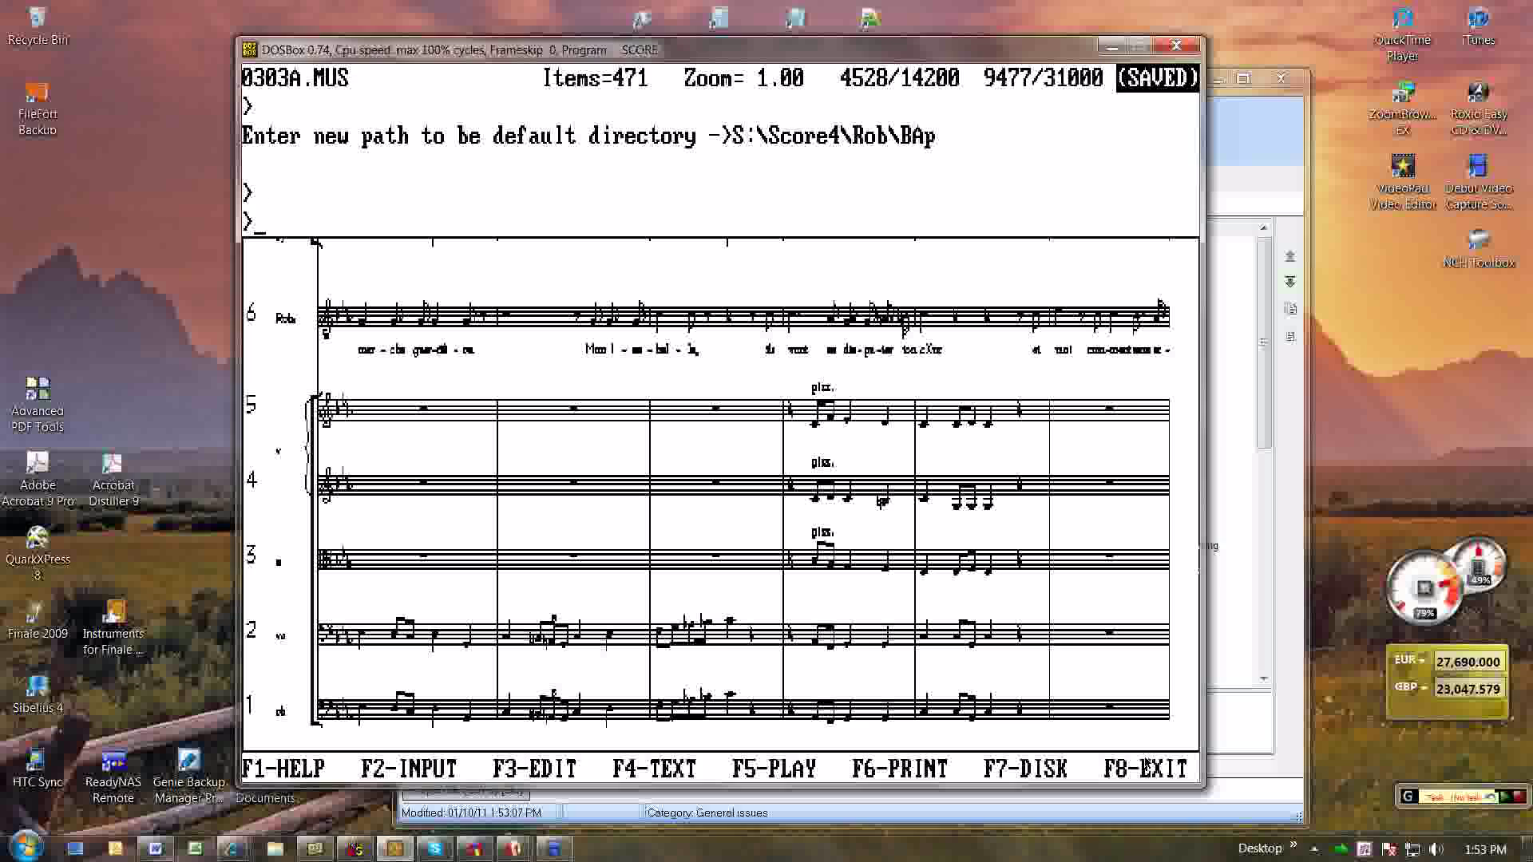
- Leave disk mode and load the file with the command g PA1019A.MUS
key(Return)
text(g PA10)
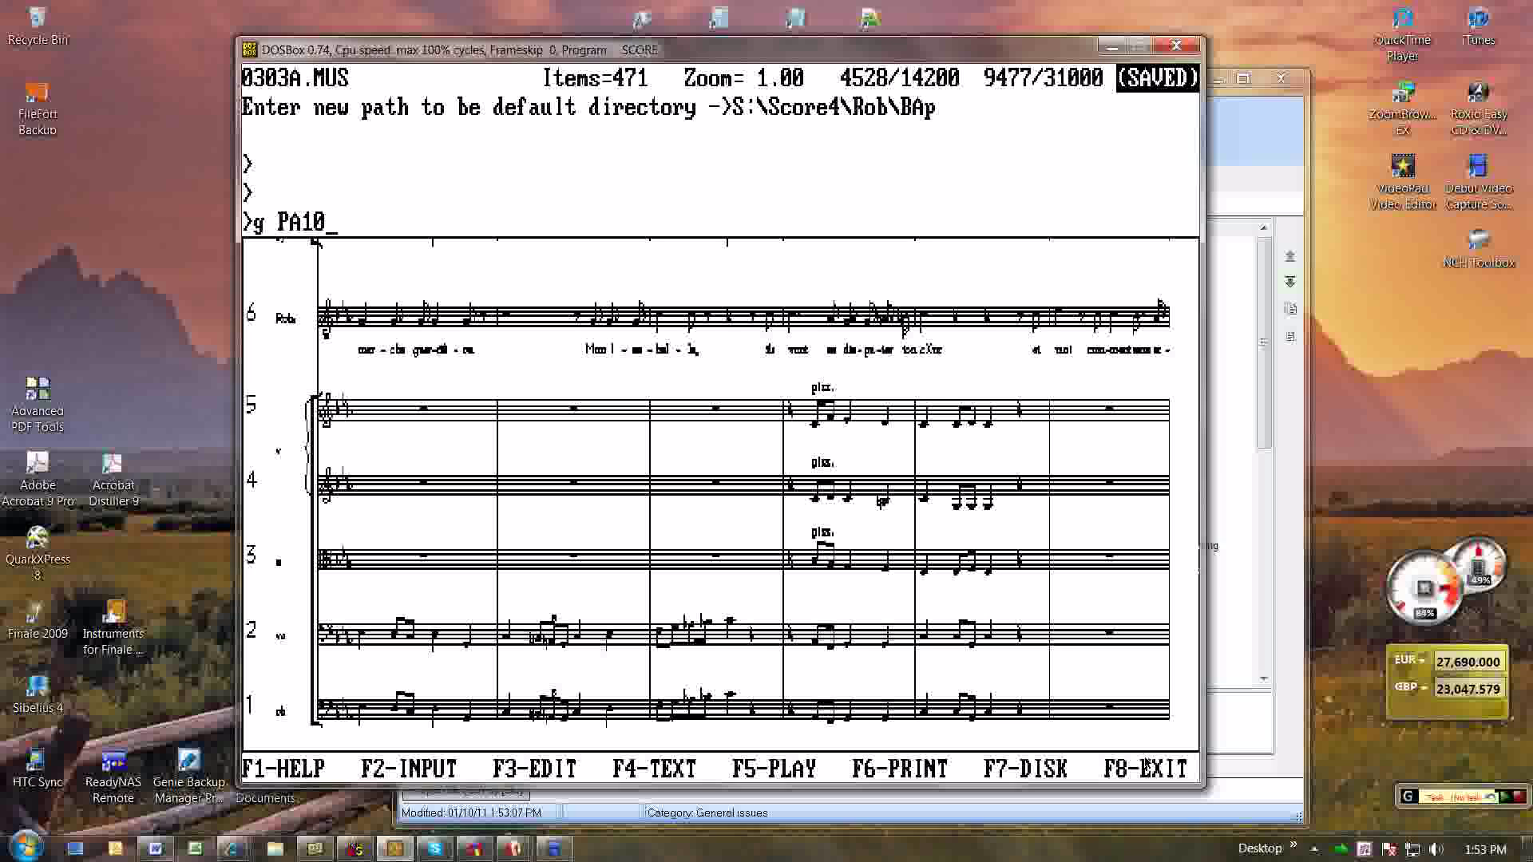
text(19A.MUS)
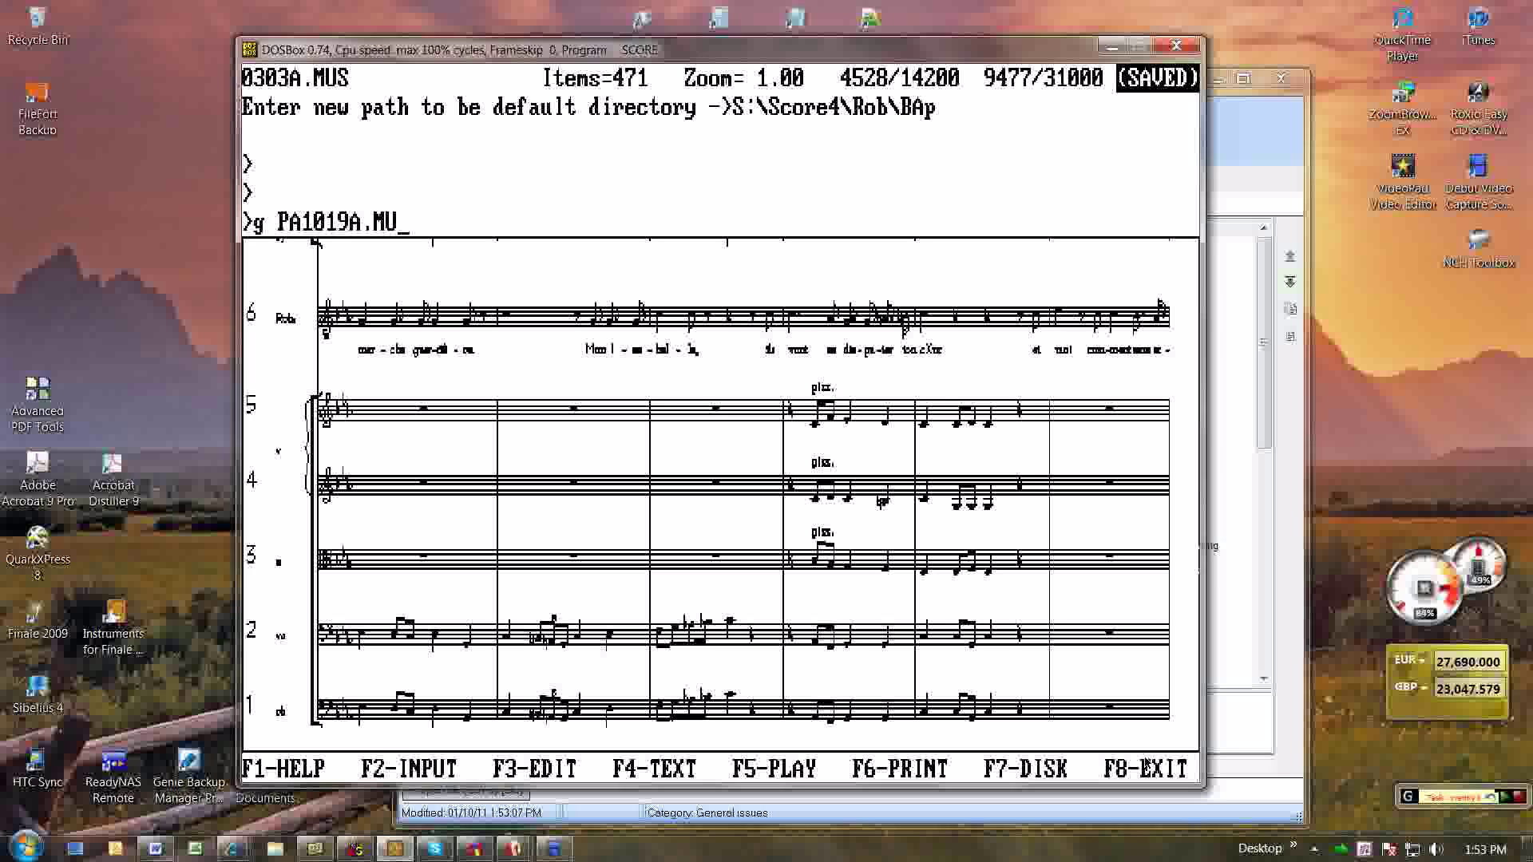
key(Return)
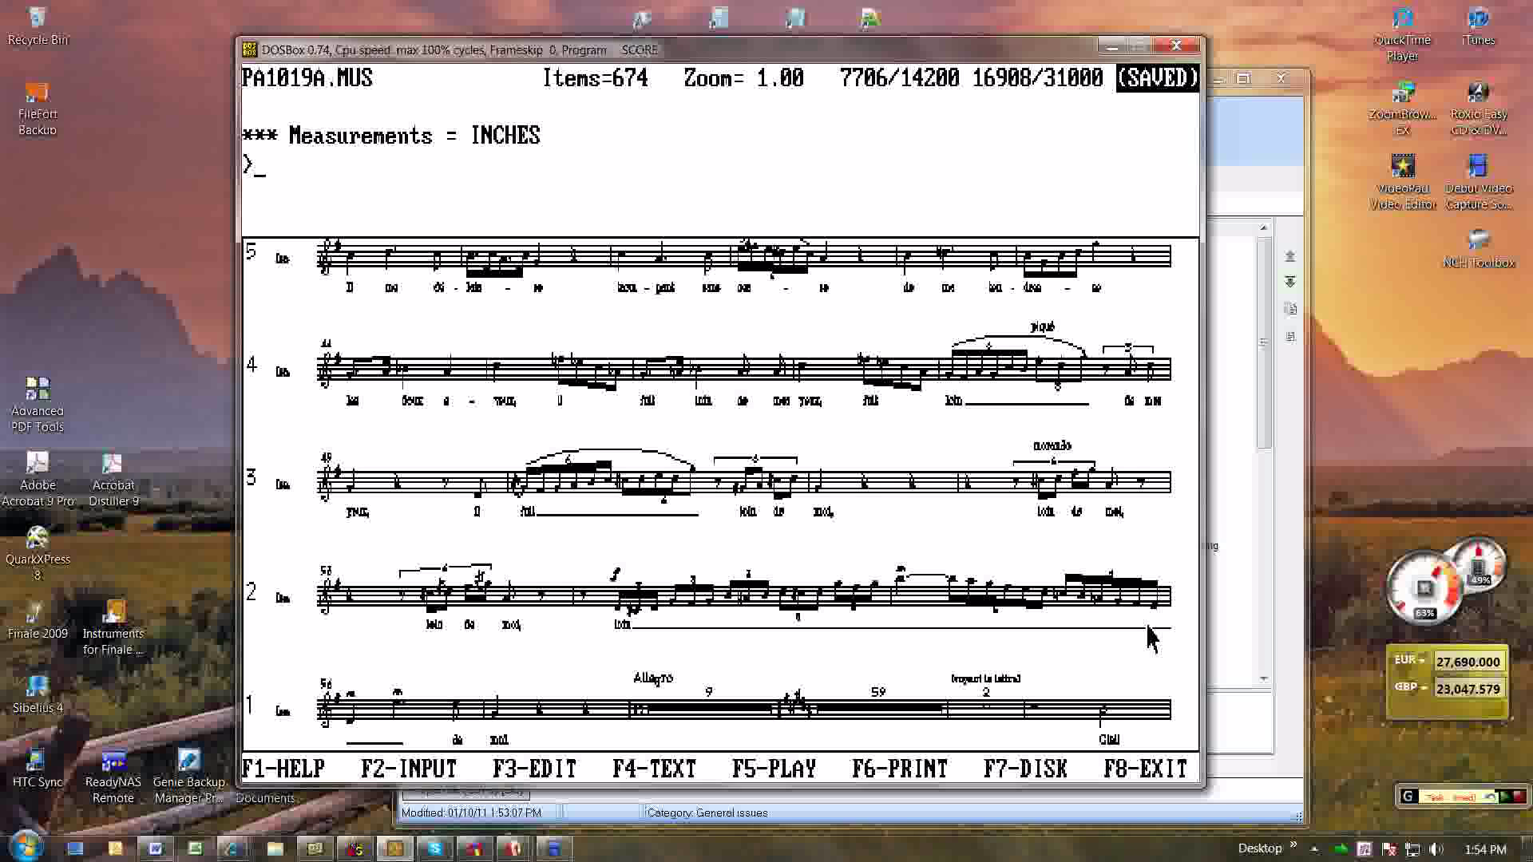
- Switch to Macro Express Pro, set the Open file macro's keystroke speed delay to 12 milliseconds and save the script
key(super+Tab)
click(1249, 164)
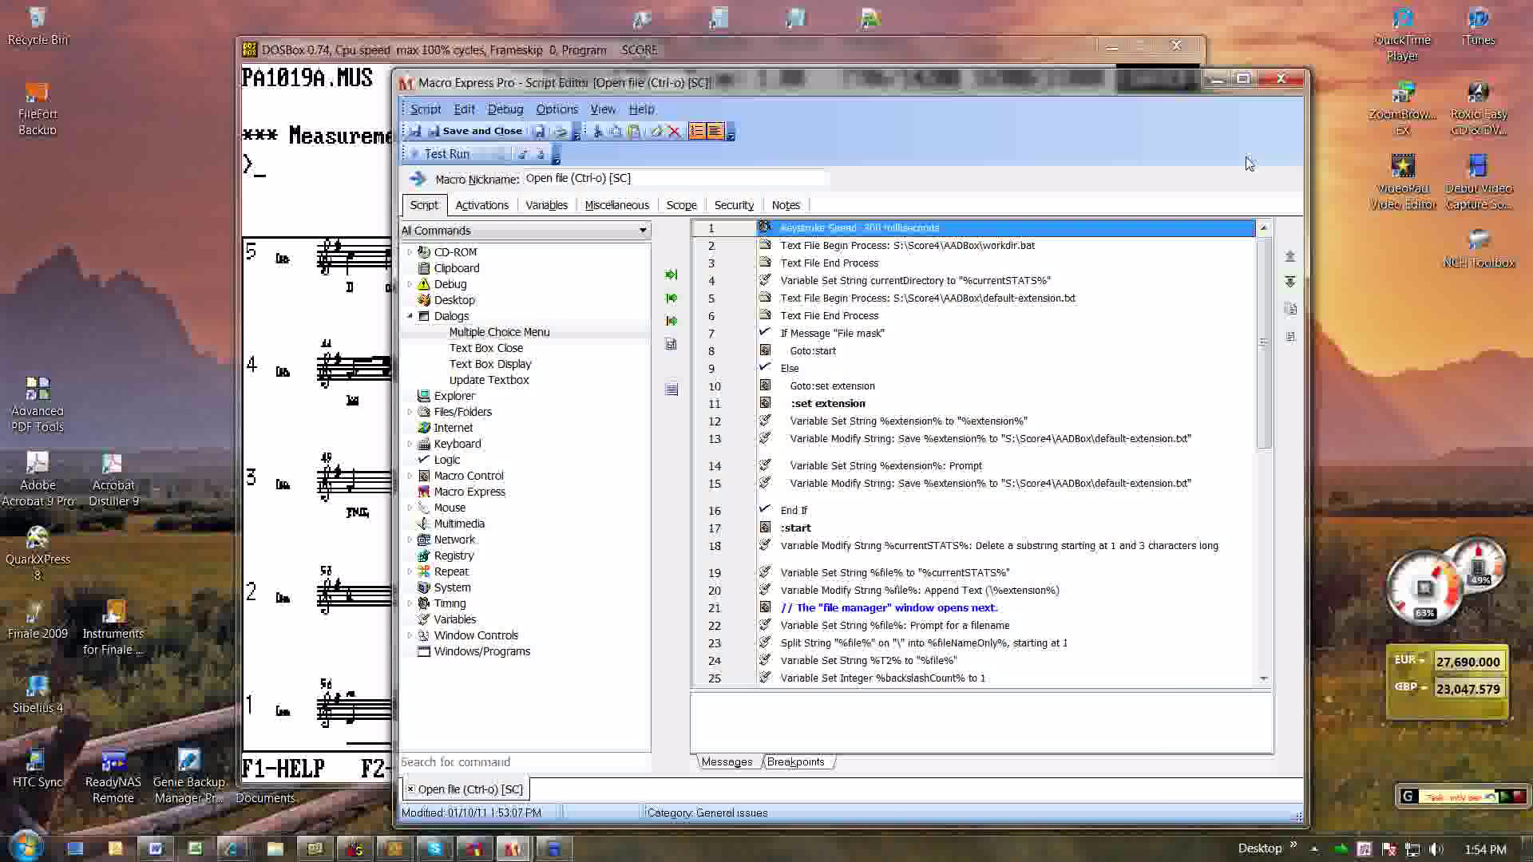
double_click(922, 231)
double_click(810, 519)
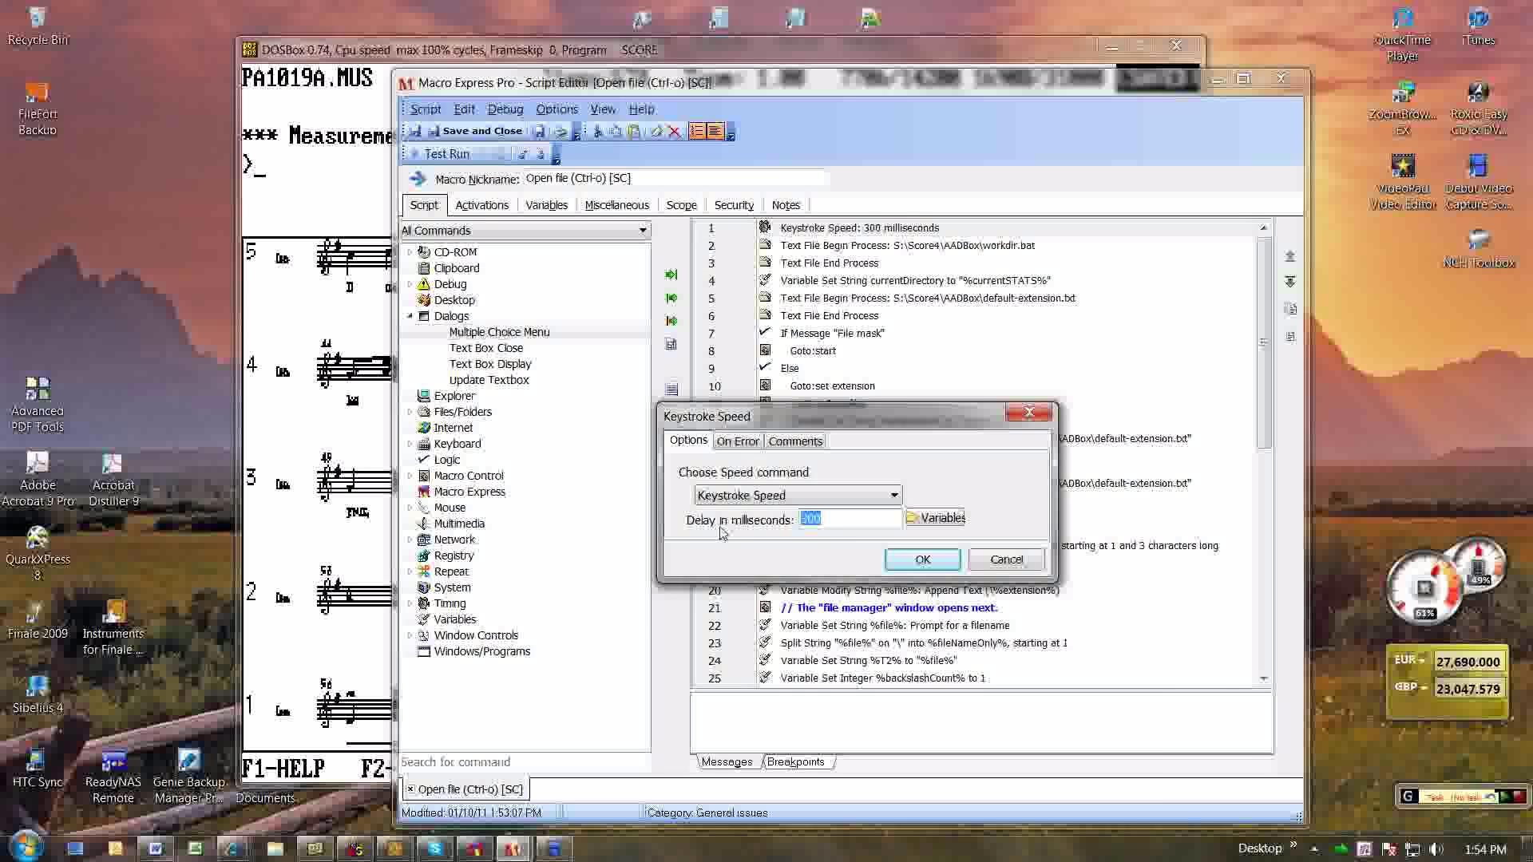
text(12)
click(922, 559)
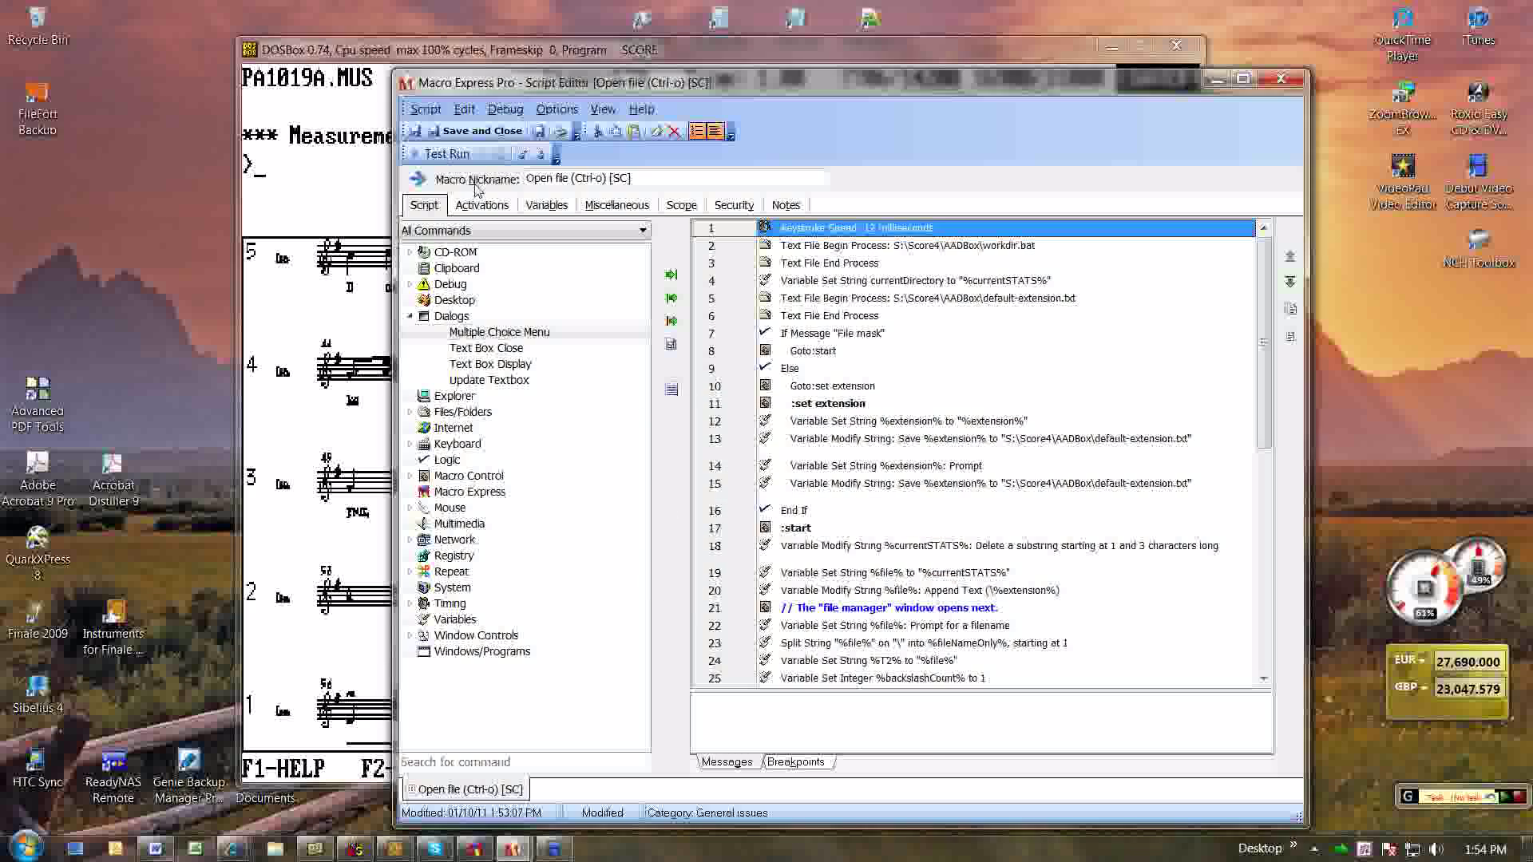
- Return to SCORE, run the file-opening macro with the *.mus mask kept, and open 1090A.MUS from the A5 folder
click(342, 439)
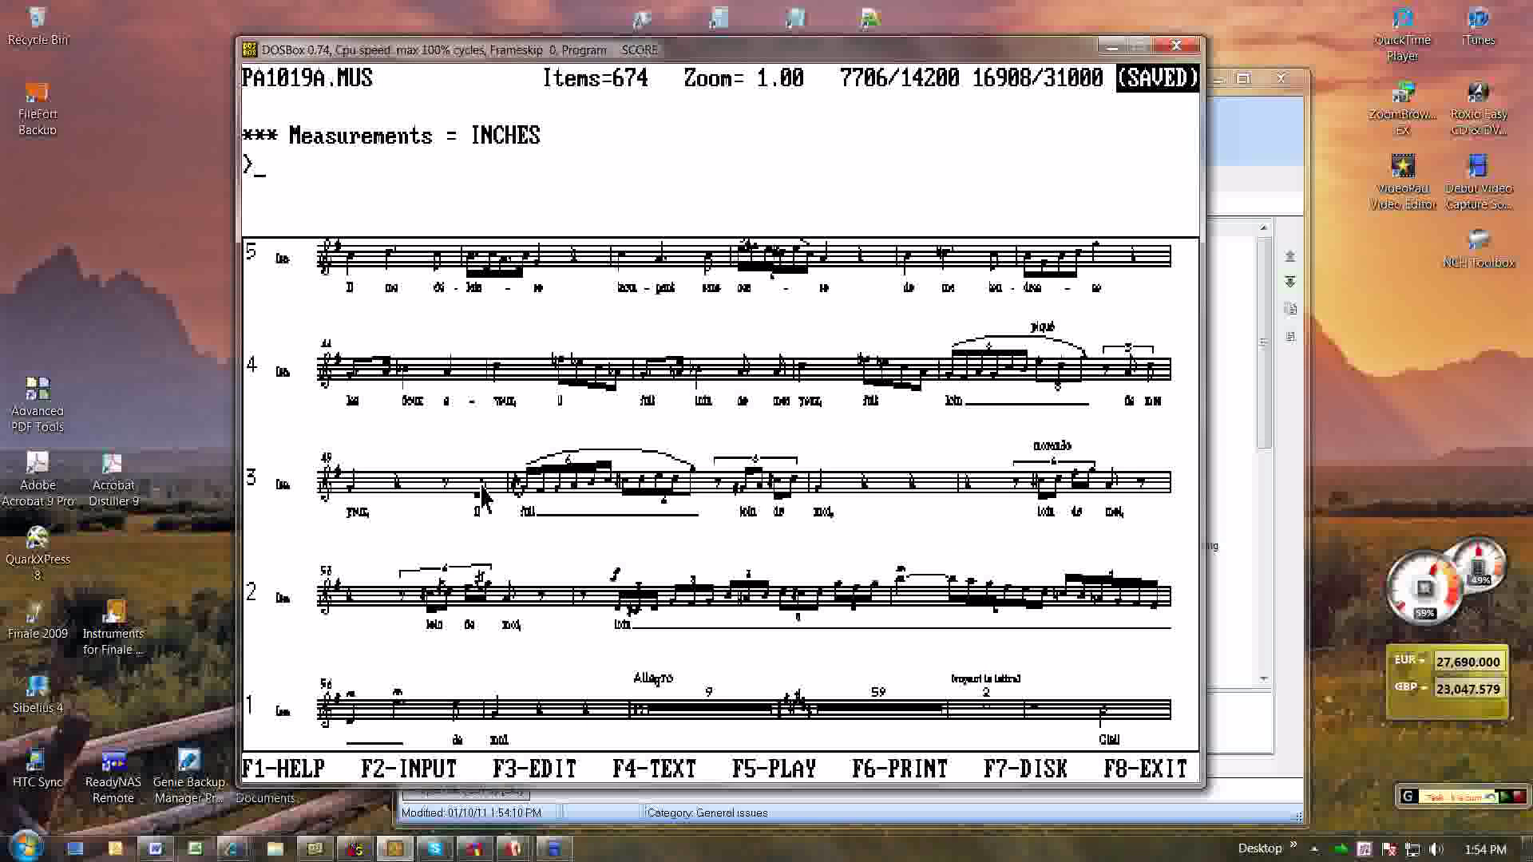
key(ctrl+o)
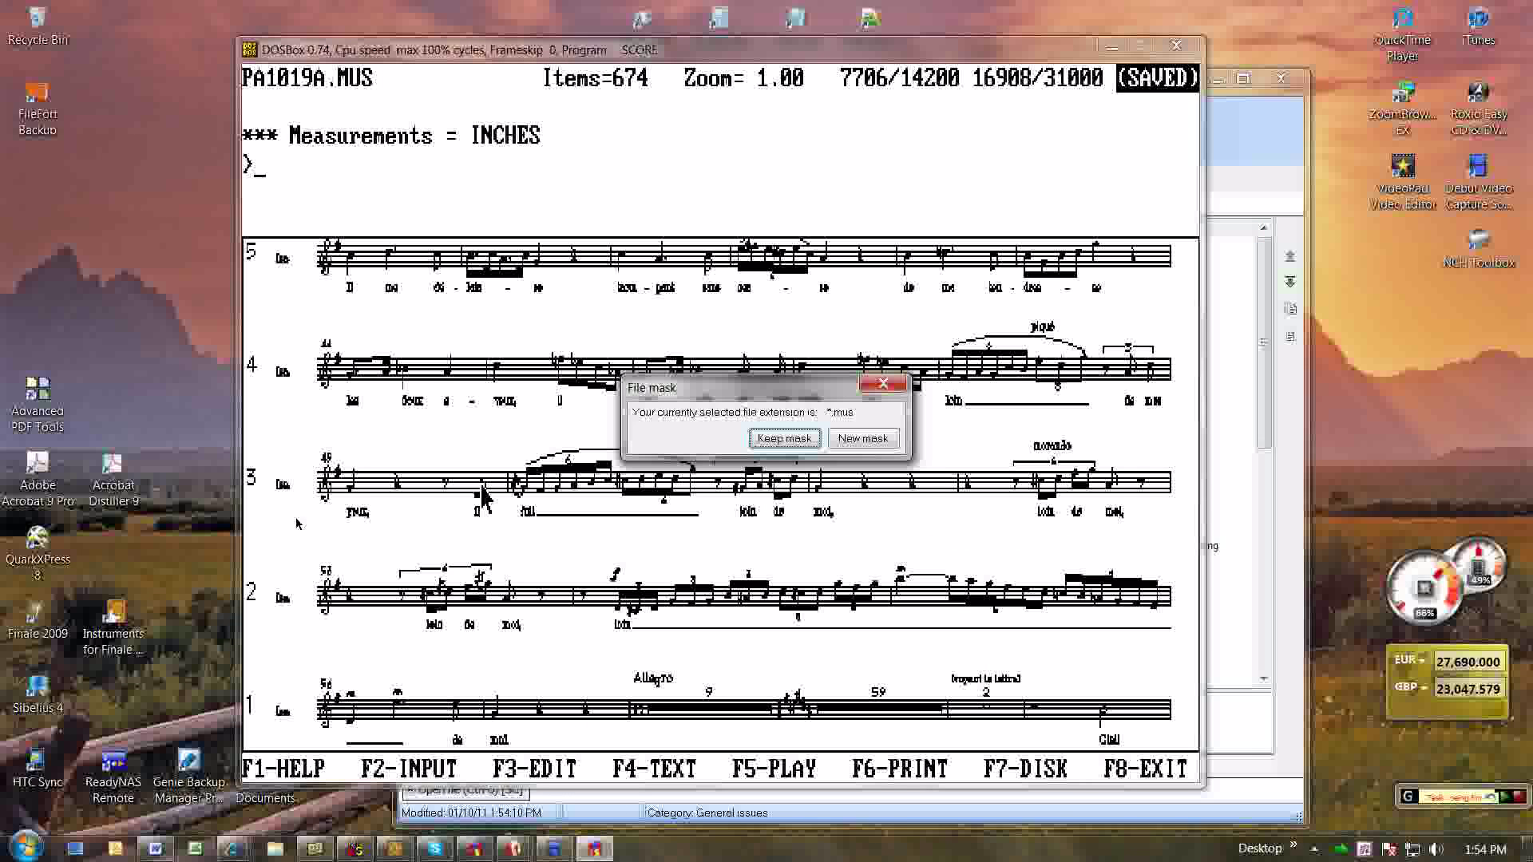
click(784, 439)
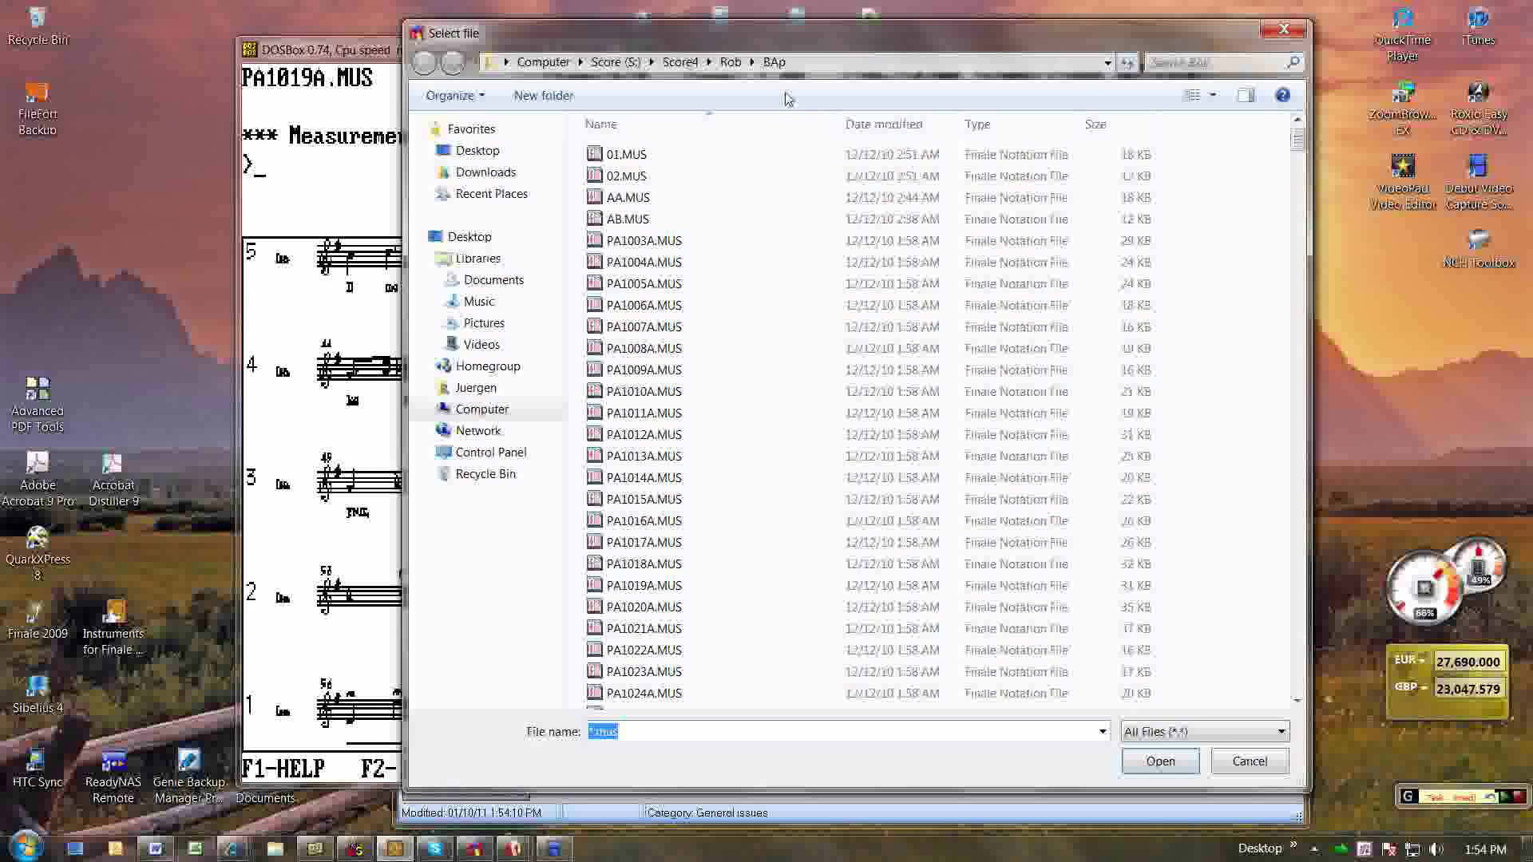
click(753, 64)
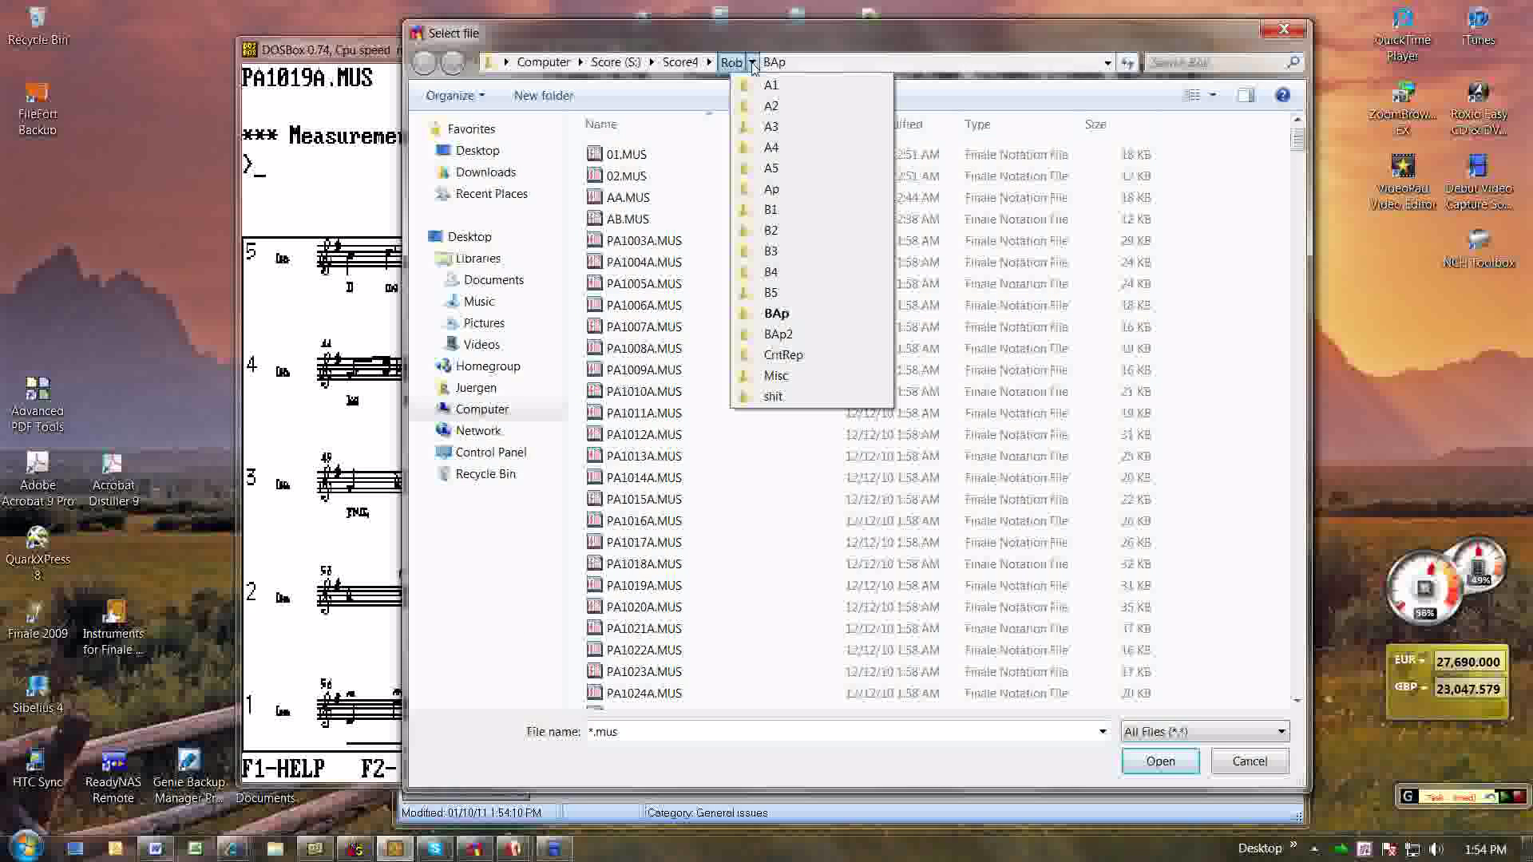
click(771, 168)
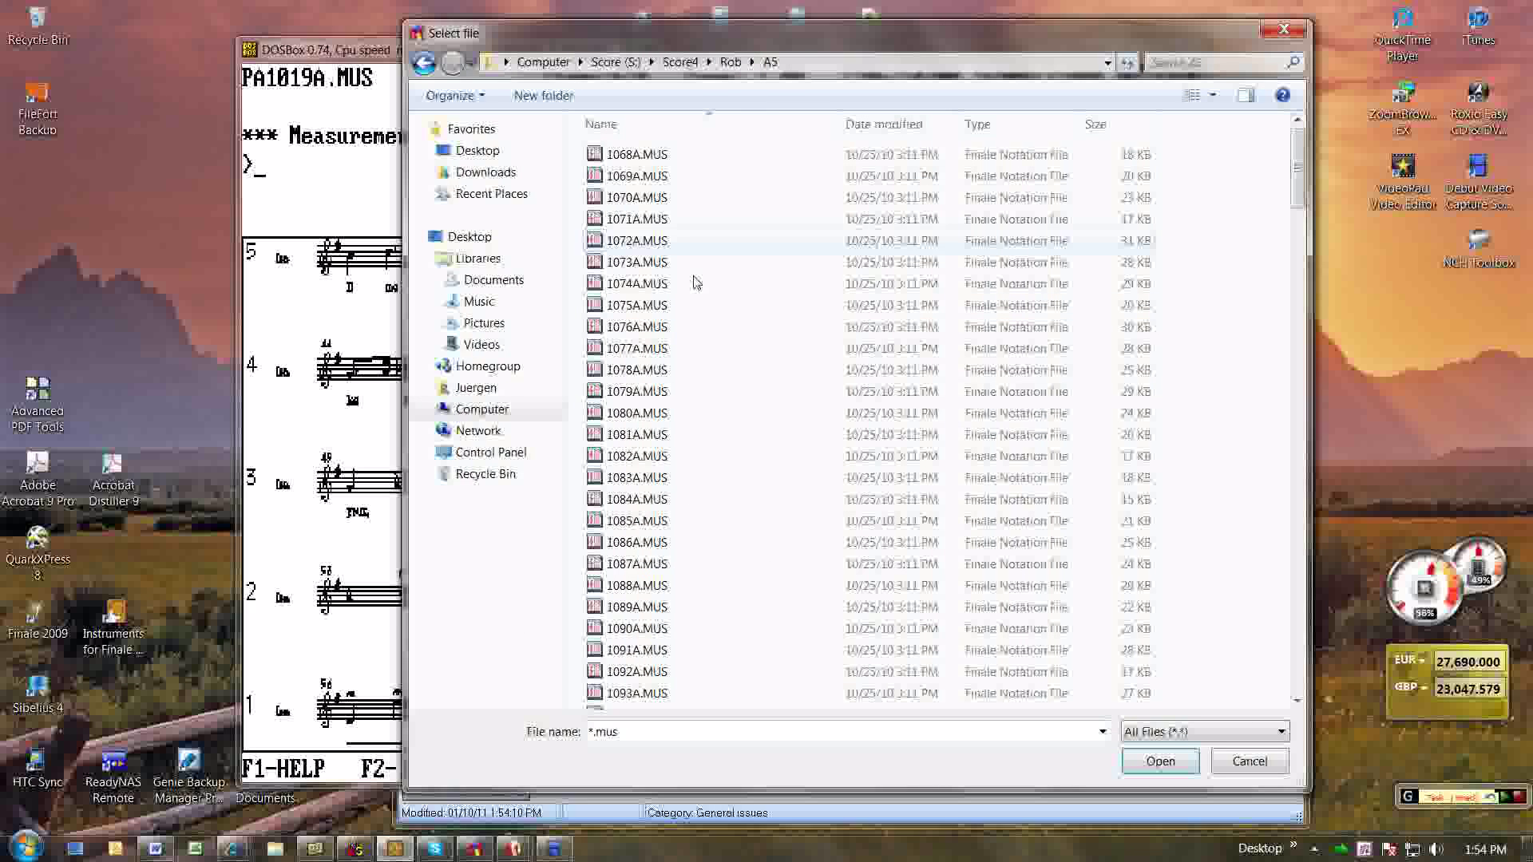
double_click(624, 630)
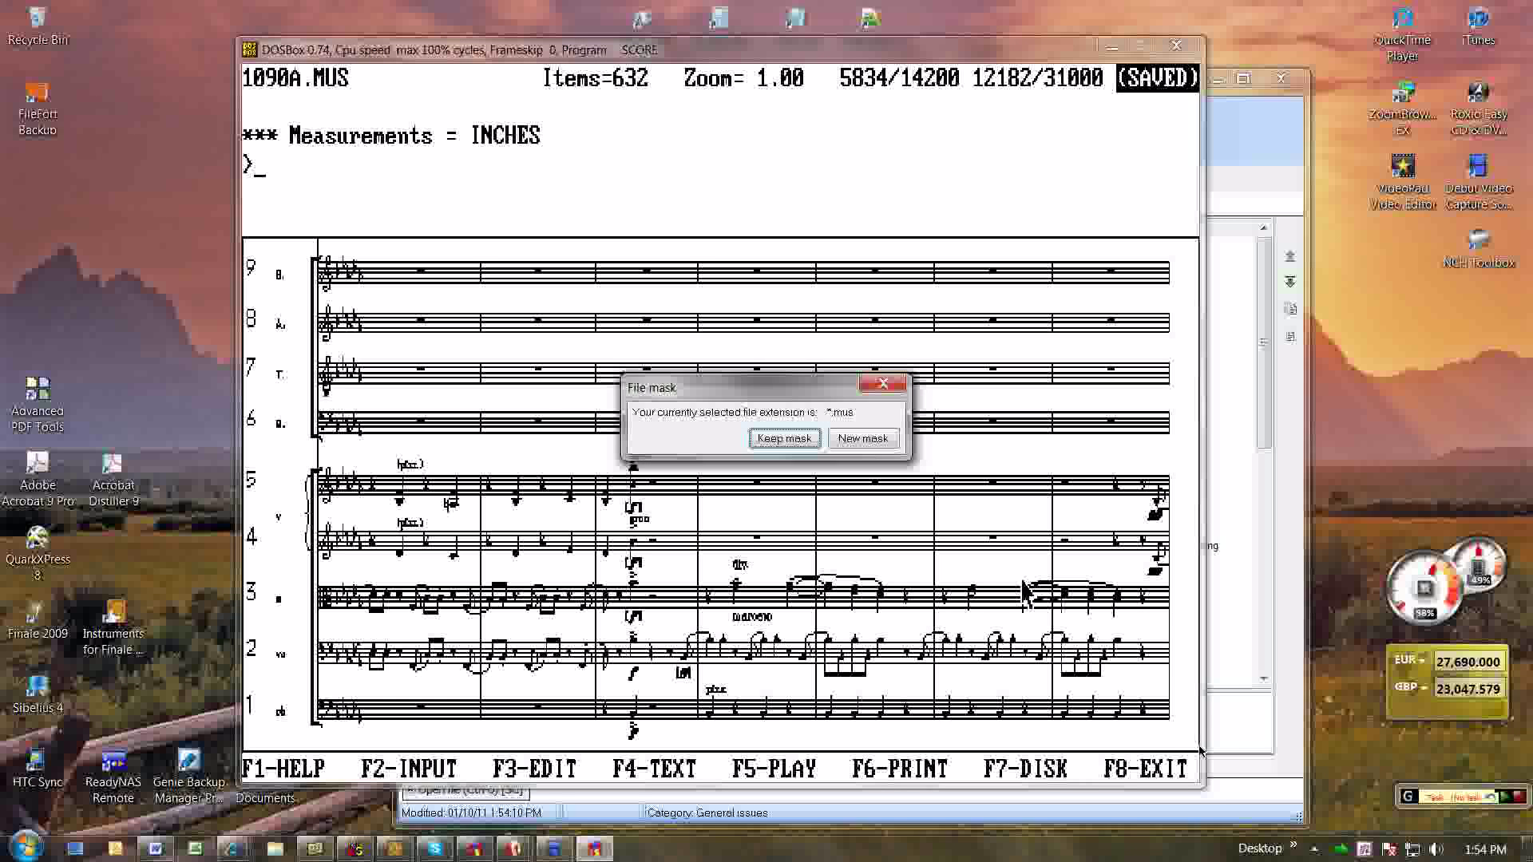
- Keep the *.mus file mask and open 1082A.MUS from the A5 folder
key(Return)
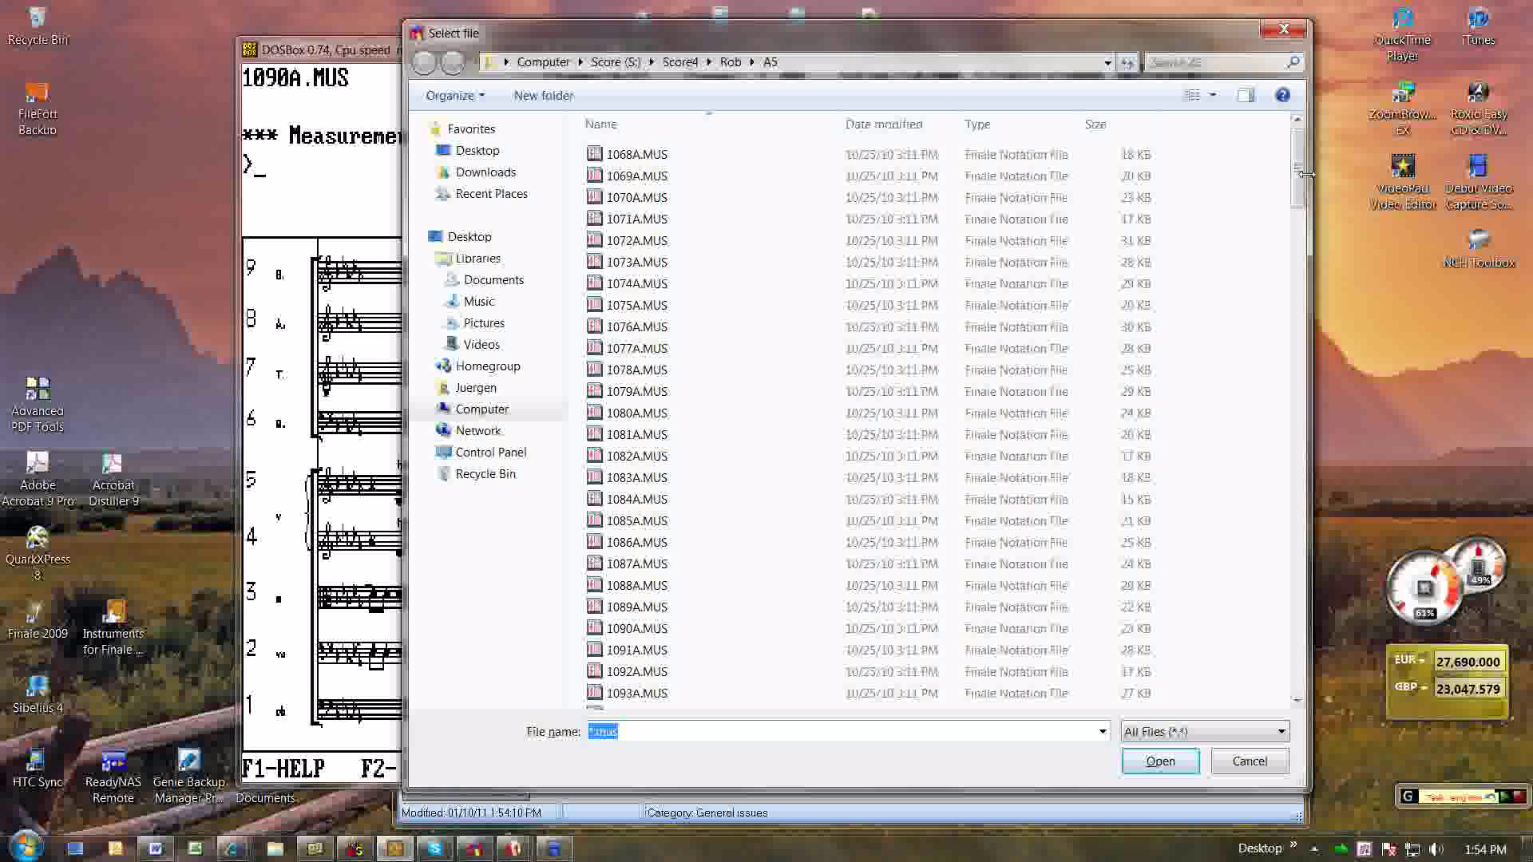
mouse_move(1297, 184)
mouse_down()
mouse_move(1315, 336)
mouse_move(1304, 296)
mouse_move(1299, 319)
mouse_move(1303, 166)
mouse_up()
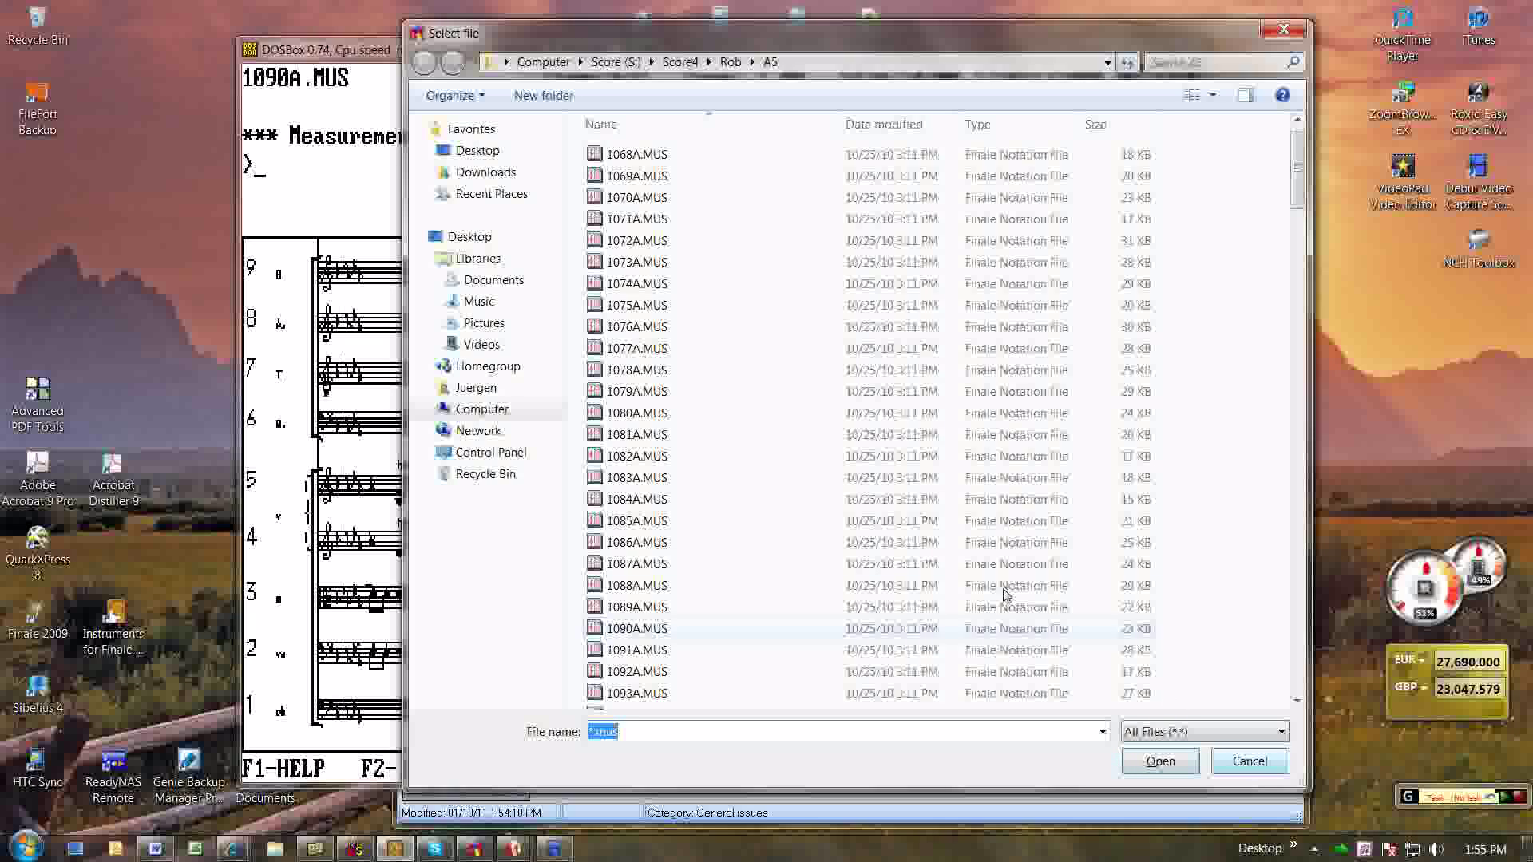
double_click(638, 456)
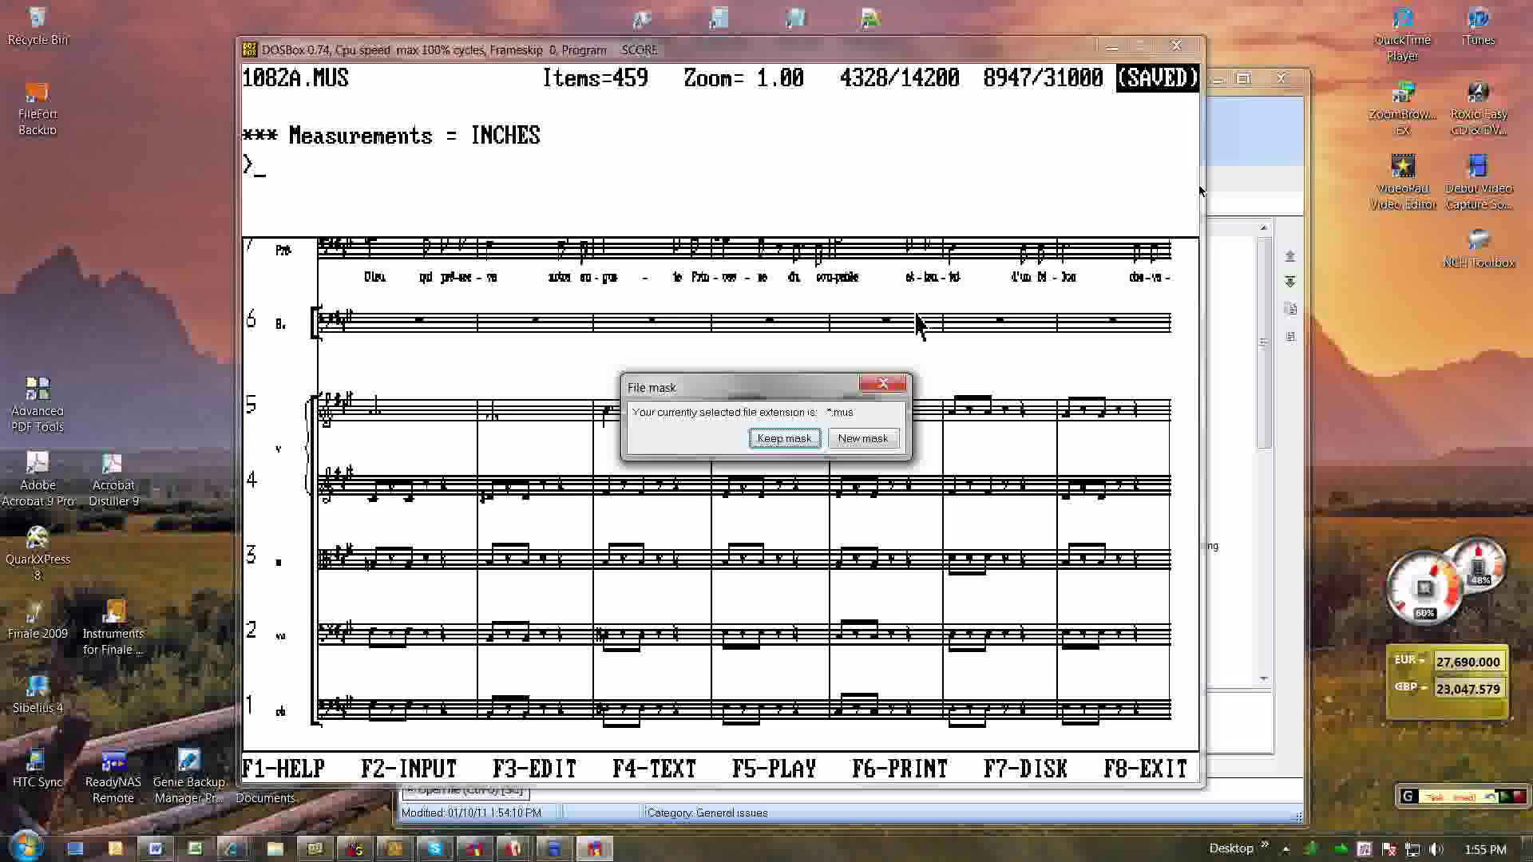
- Set a new file mask of * for the macro and open 1129A.BAK from the A5 folder
click(863, 439)
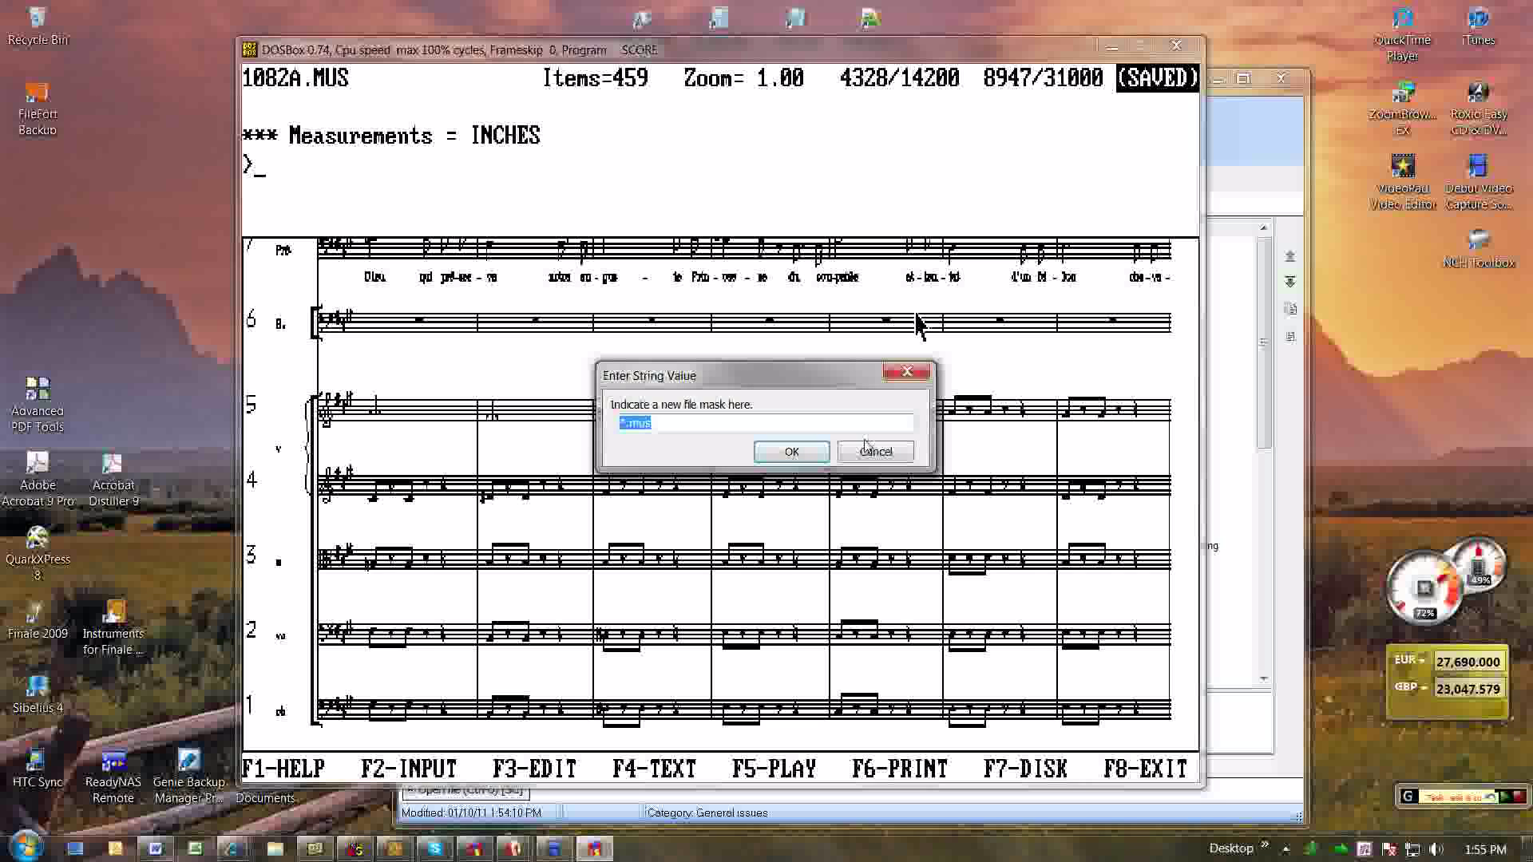
text(*)
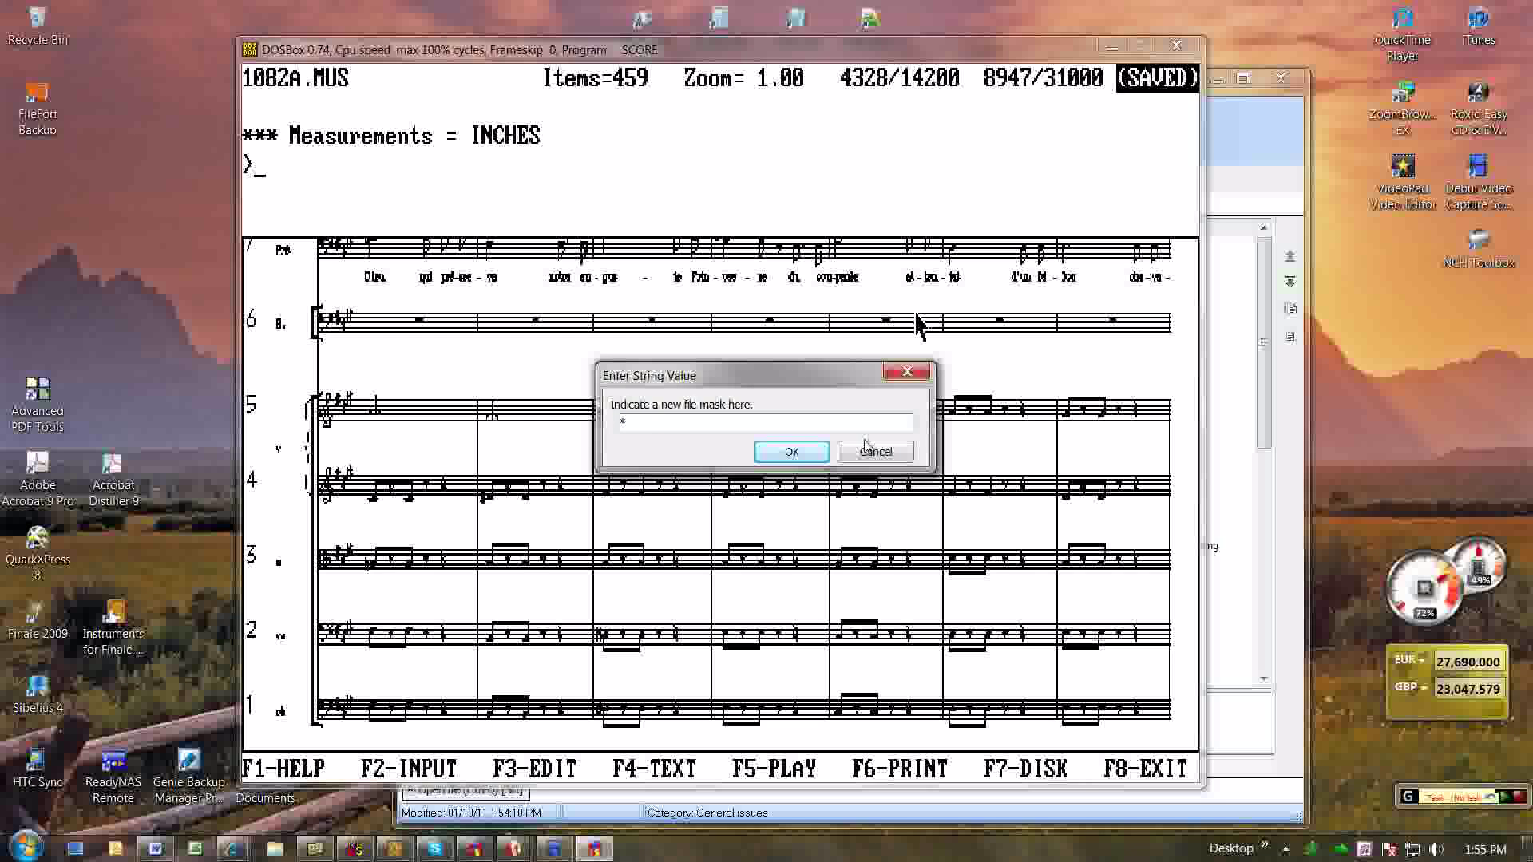
click(802, 450)
drag(1297, 148, 1271, 683)
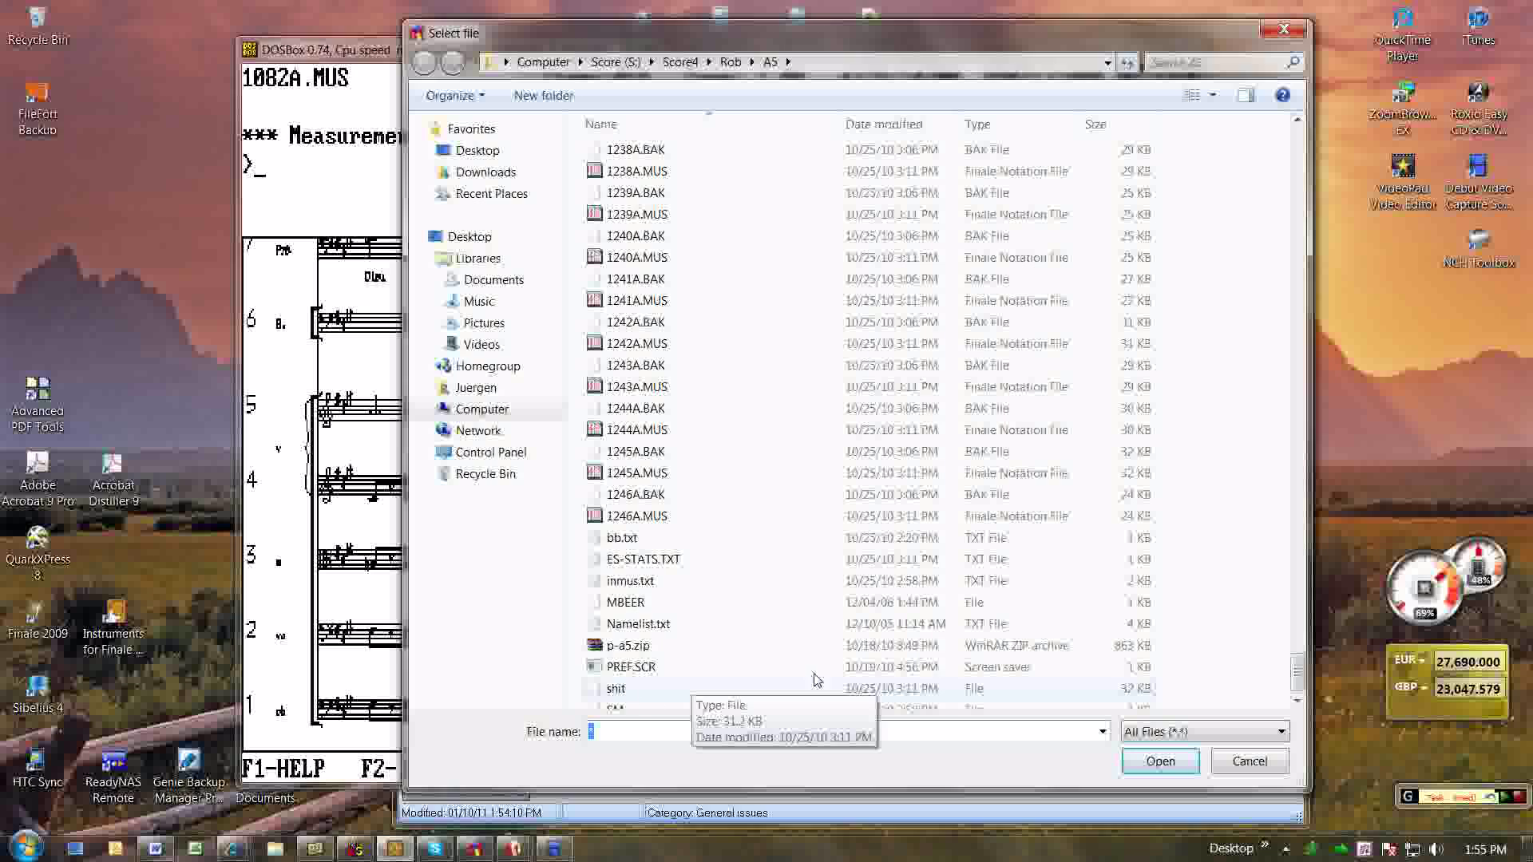
drag(1297, 672, 1301, 654)
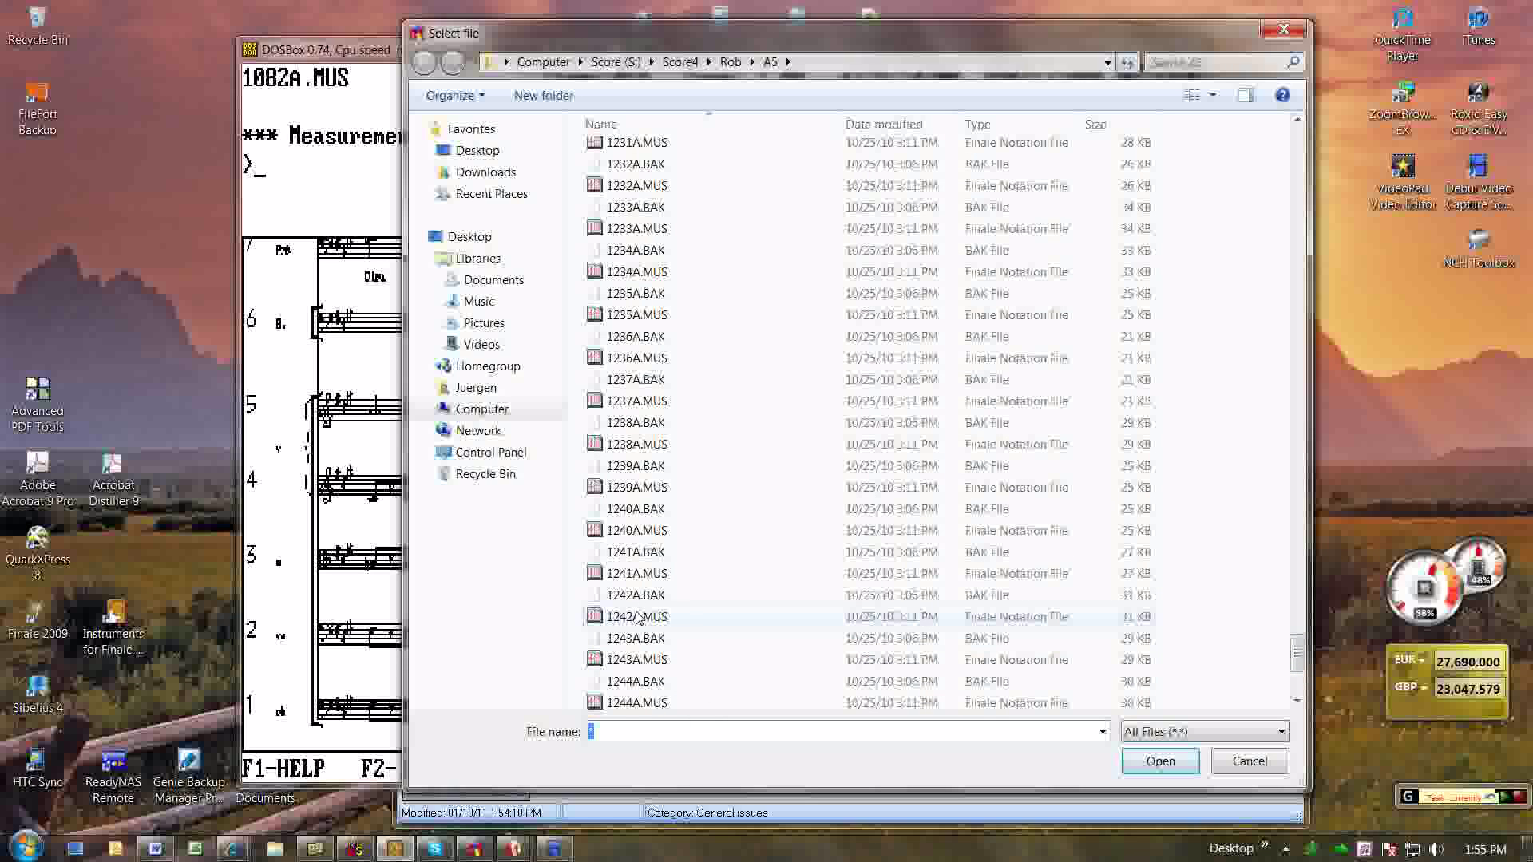
drag(1298, 659, 1300, 327)
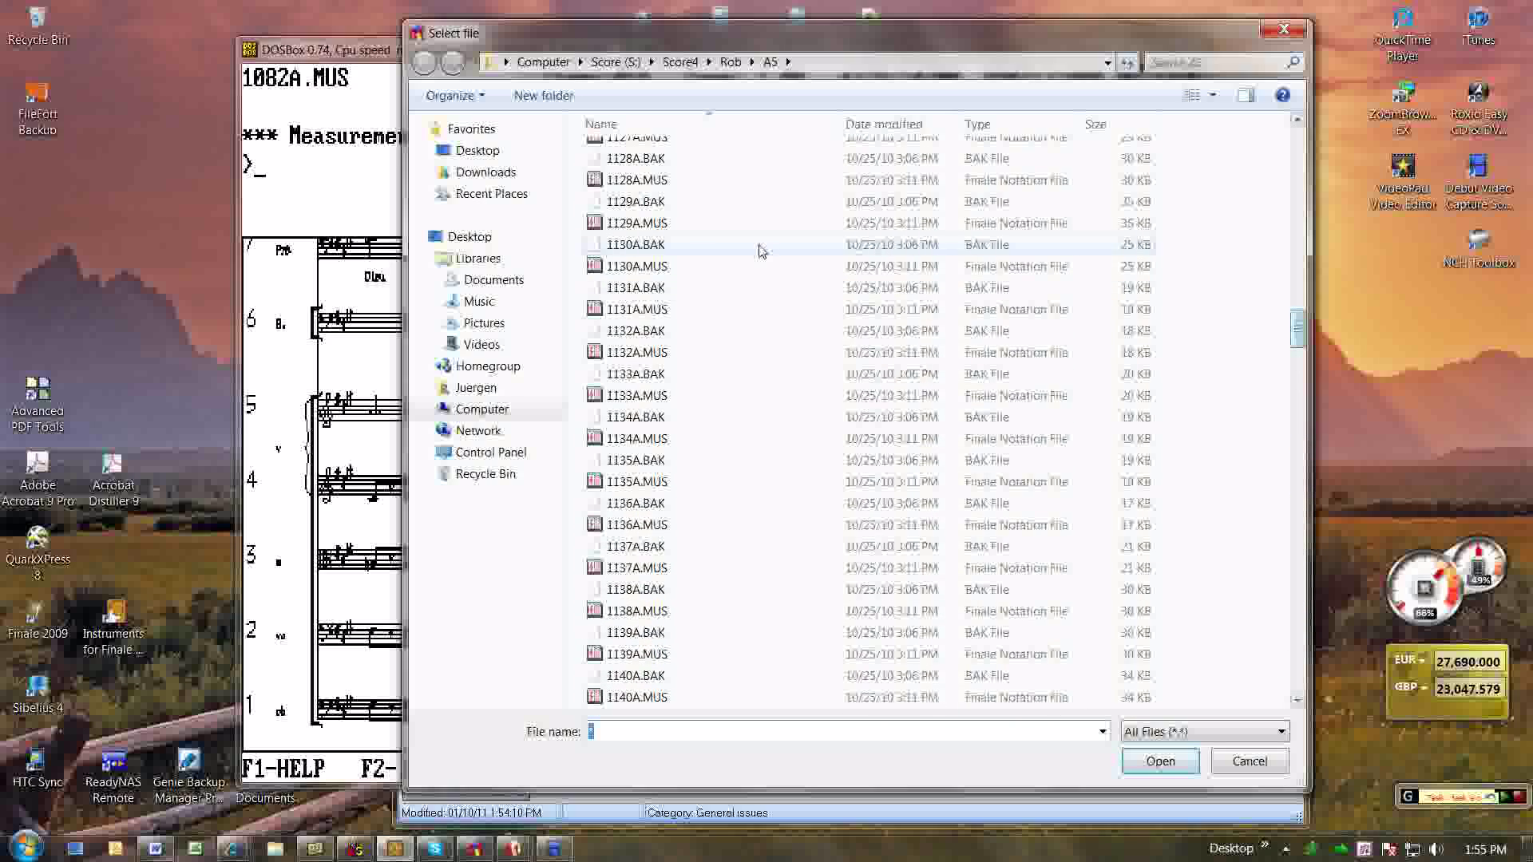
click(758, 203)
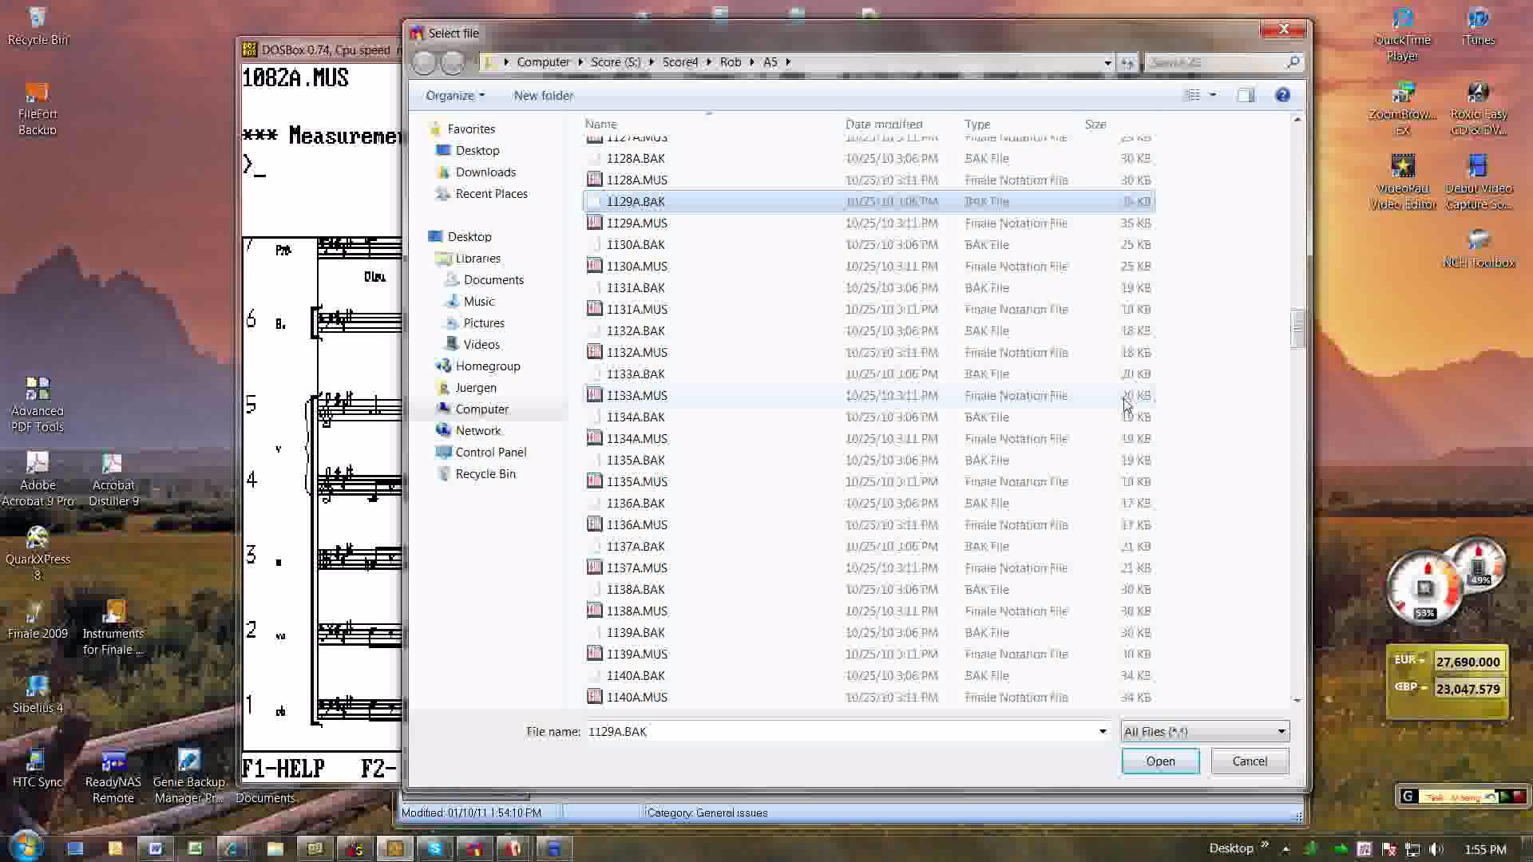
click(1160, 761)
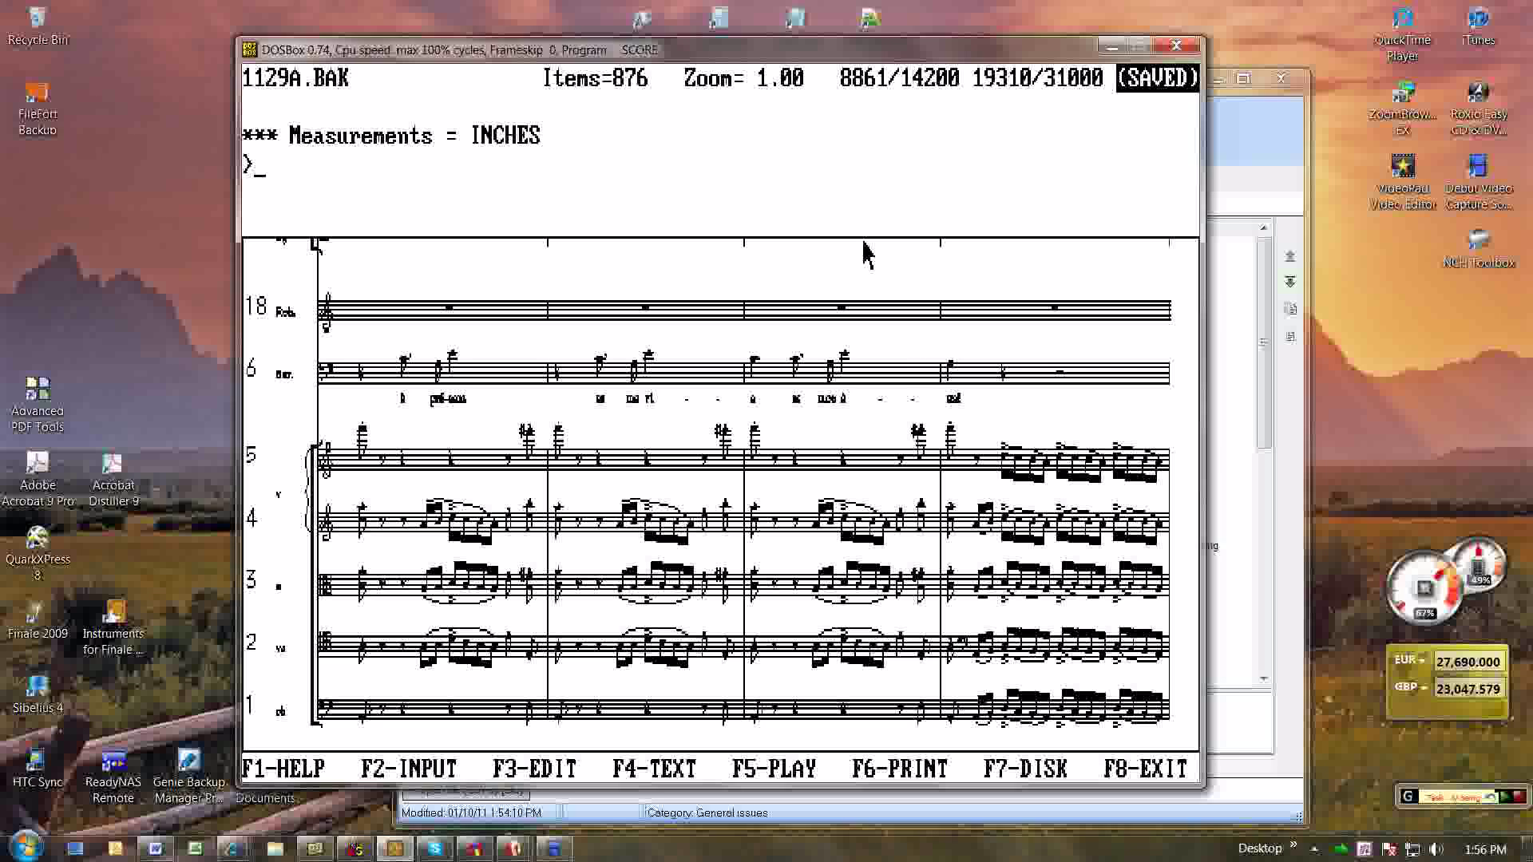
- Run the file-opening macro again, set the file mask to *.bak and open 1163A.BAK from the A5 folder
key(ctrl+o)
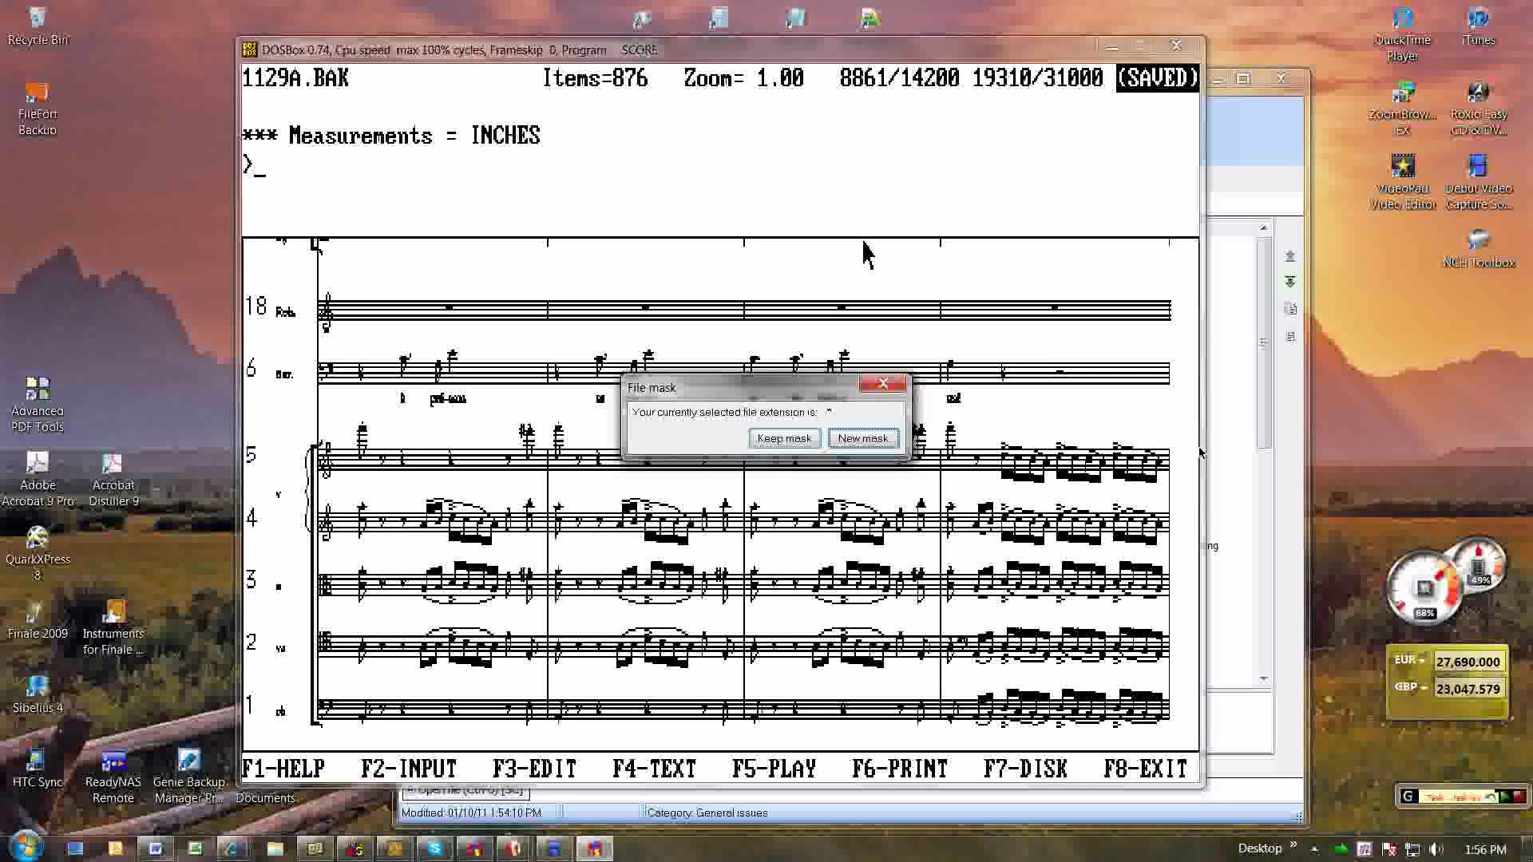
key(Return)
text(*.bak)
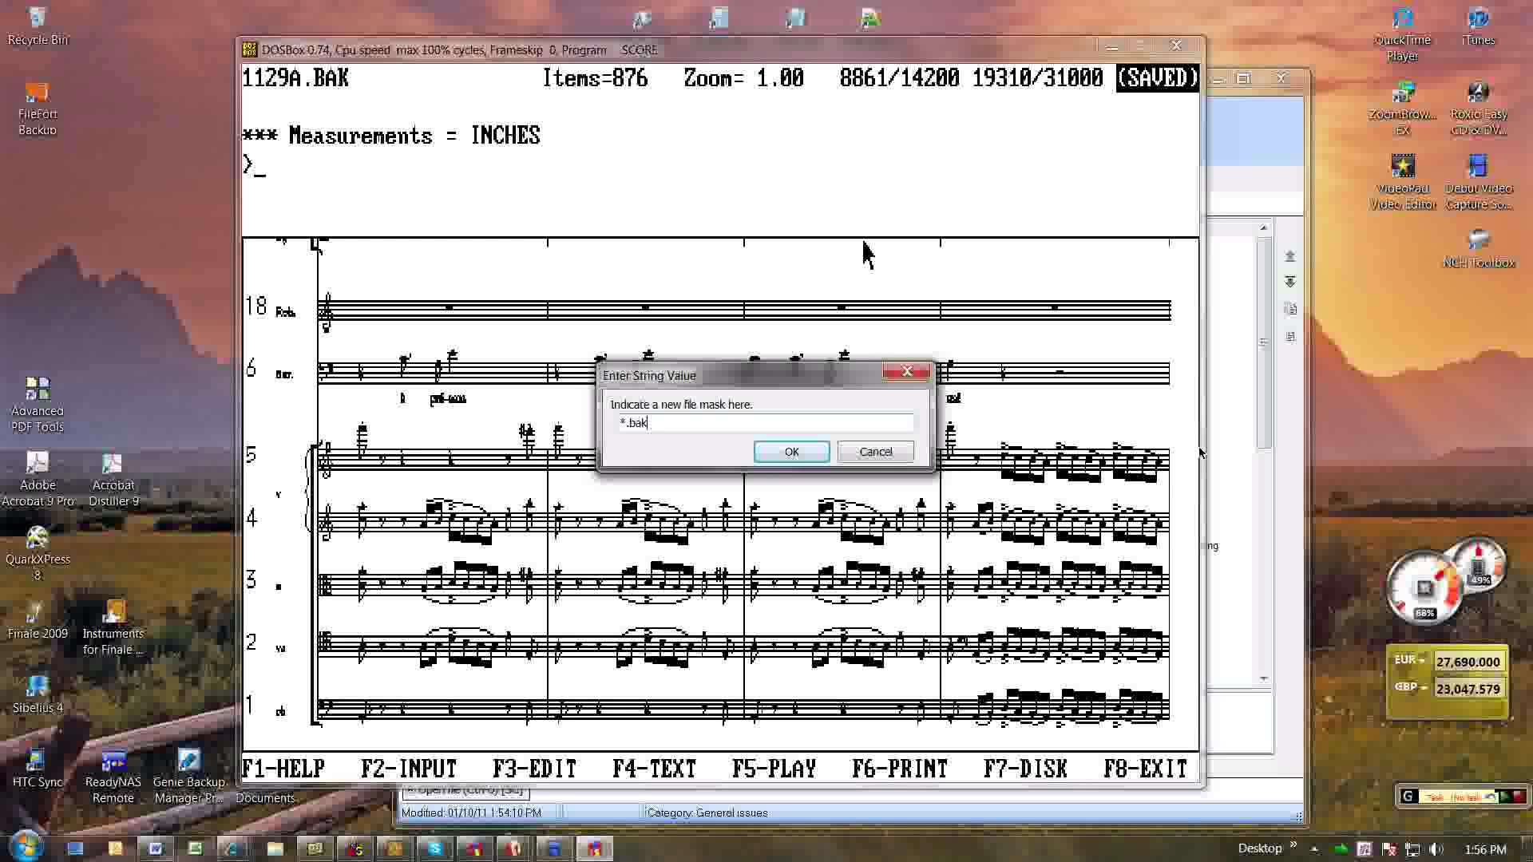
key(Return)
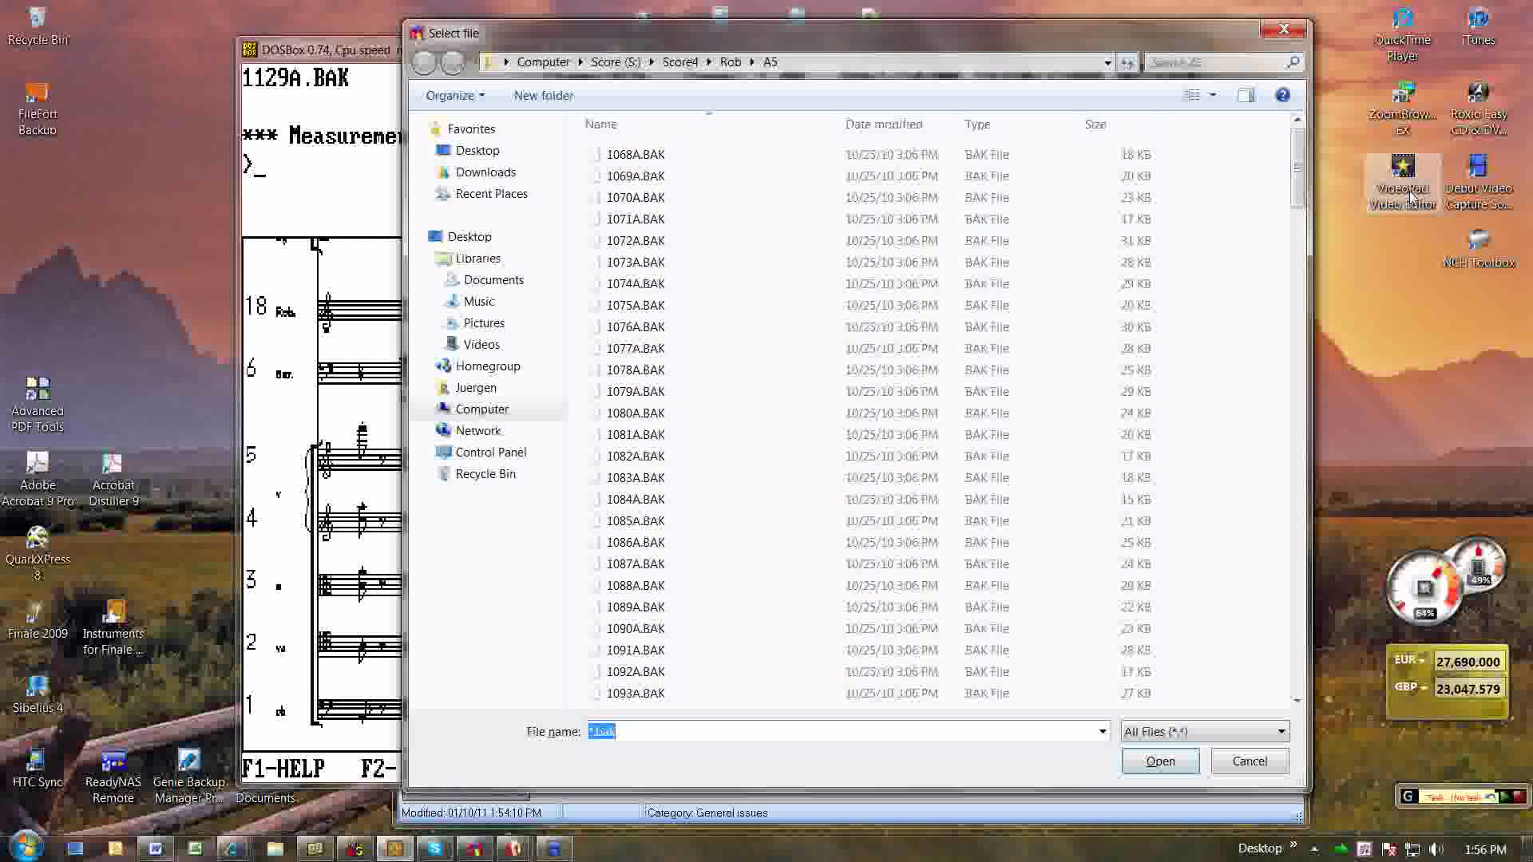
drag(1298, 172, 1306, 420)
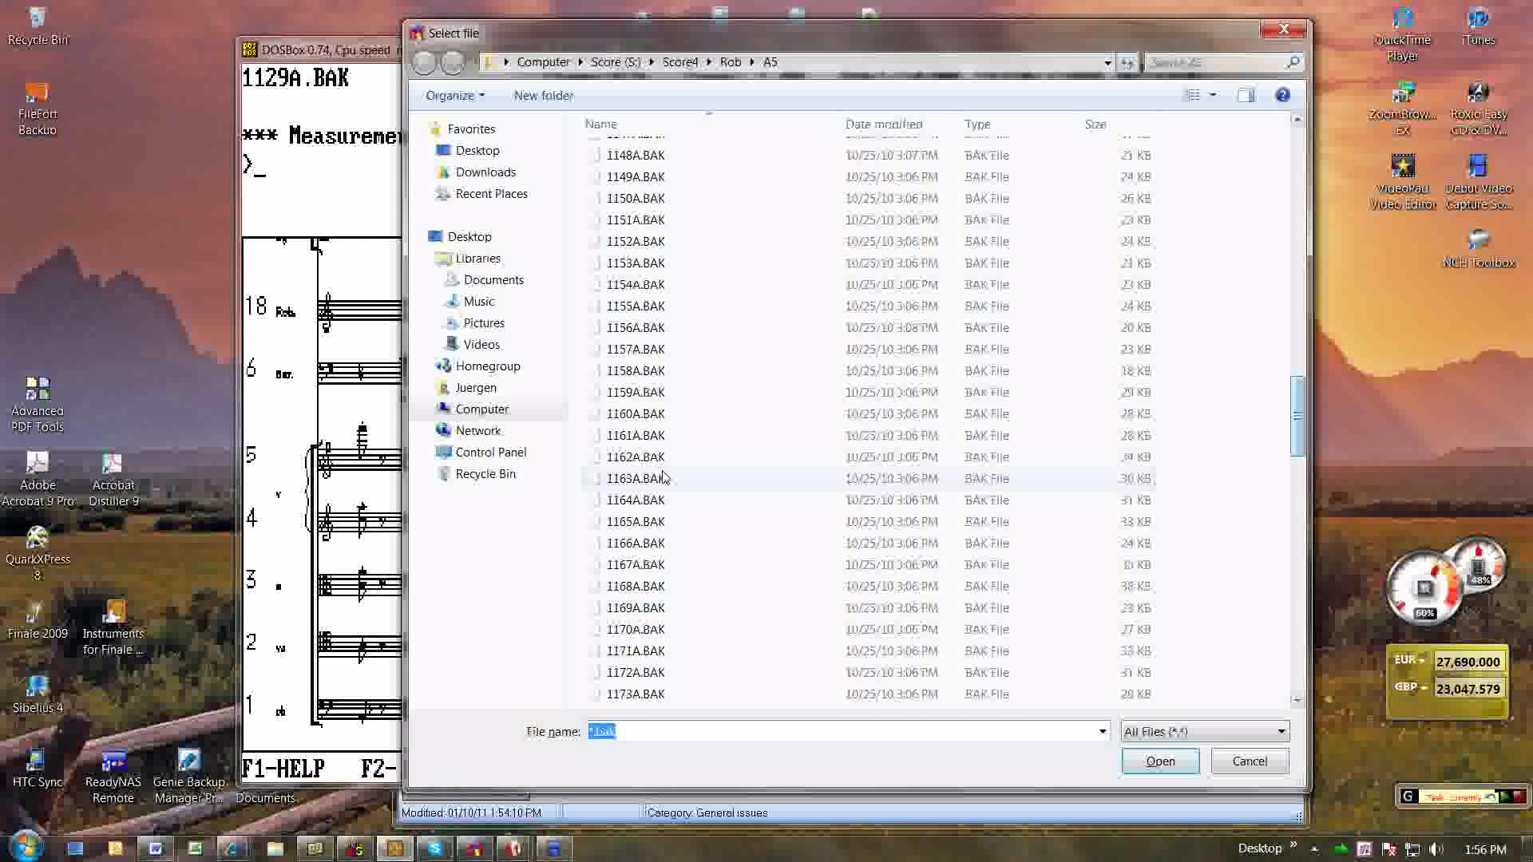
double_click(704, 484)
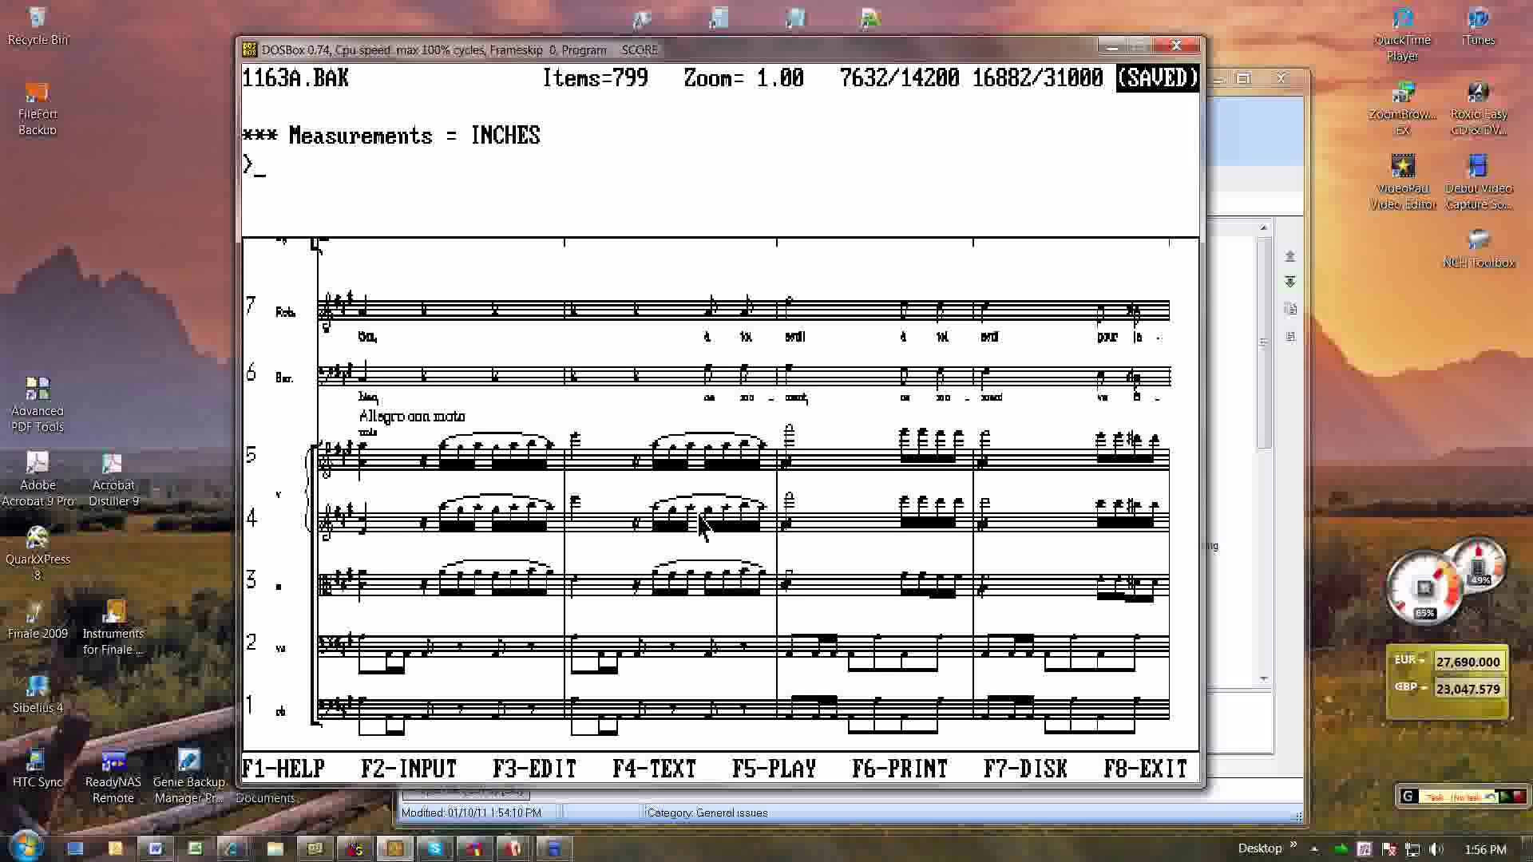
key(super+Tab)
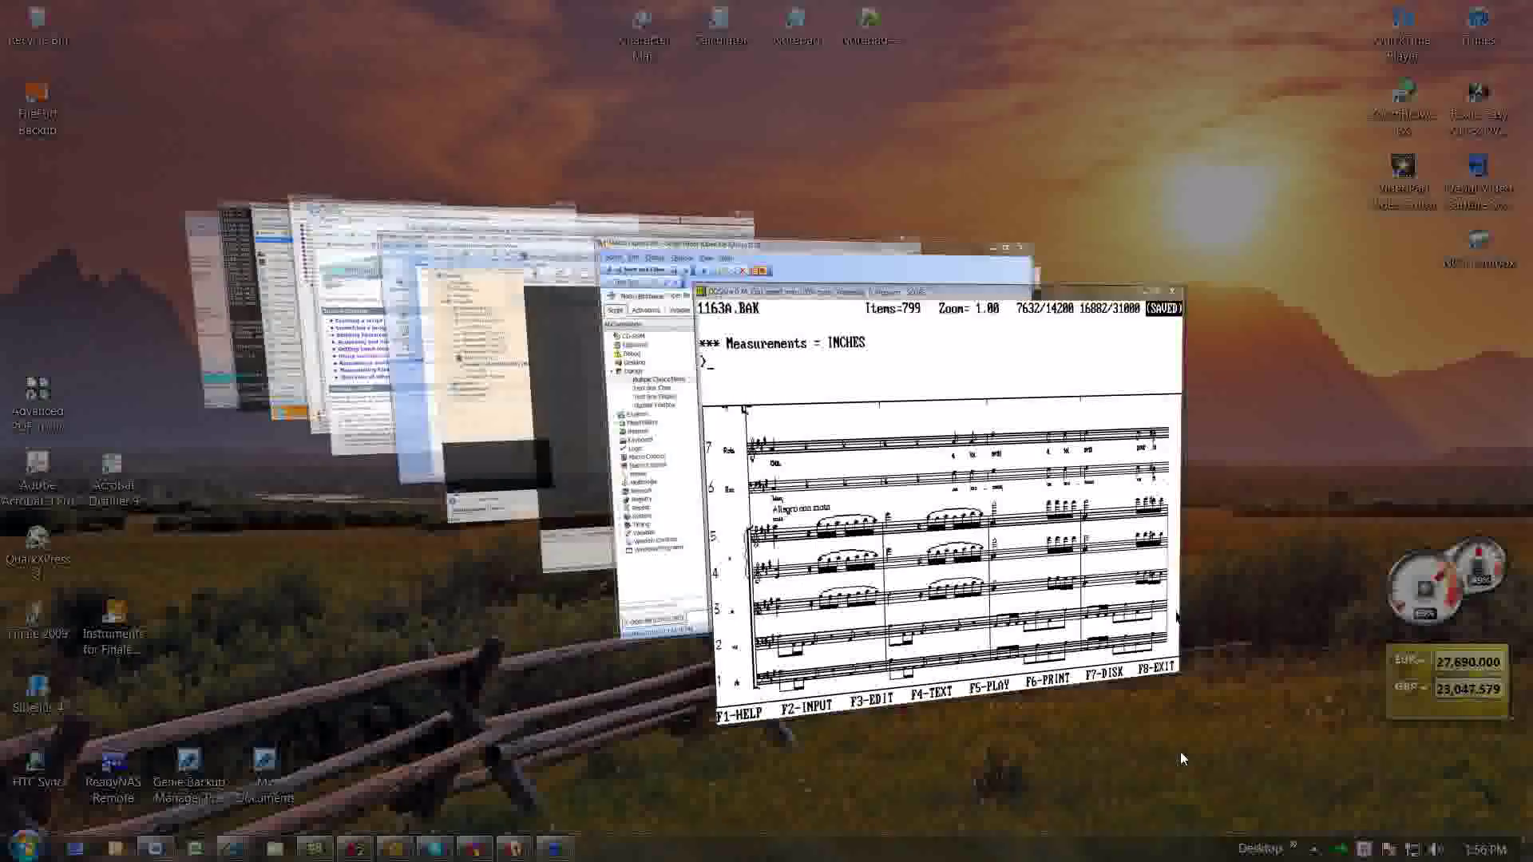
click(554, 851)
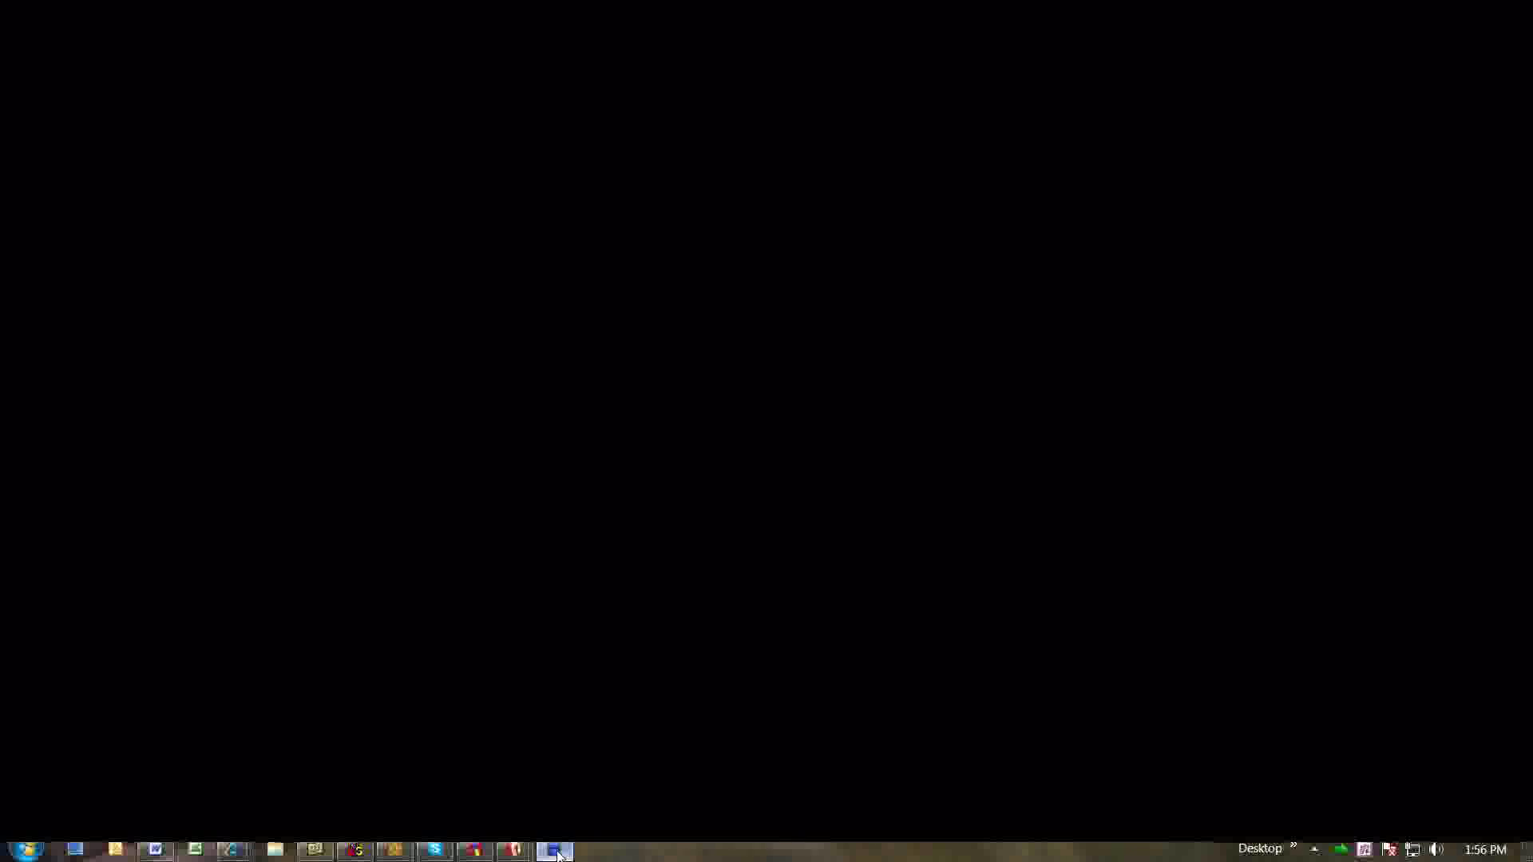